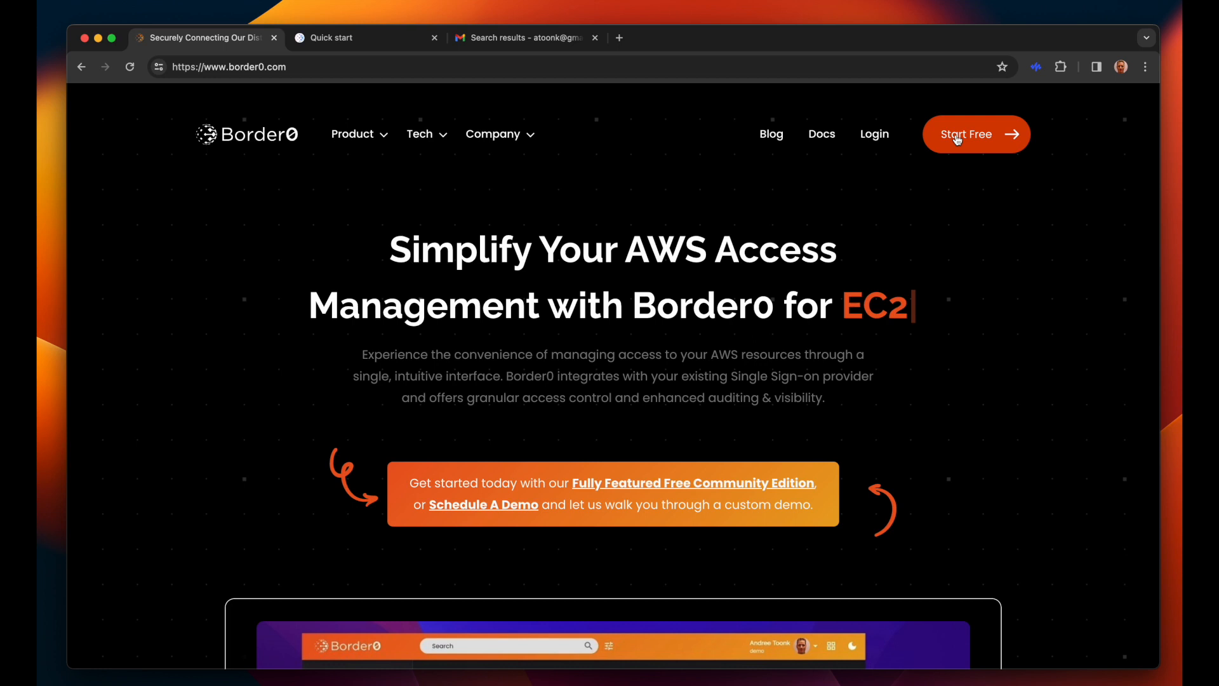
Step: Sign up for a free Border0 account using the personal Google account and accept the terms of use and privacy policy
click(956, 135)
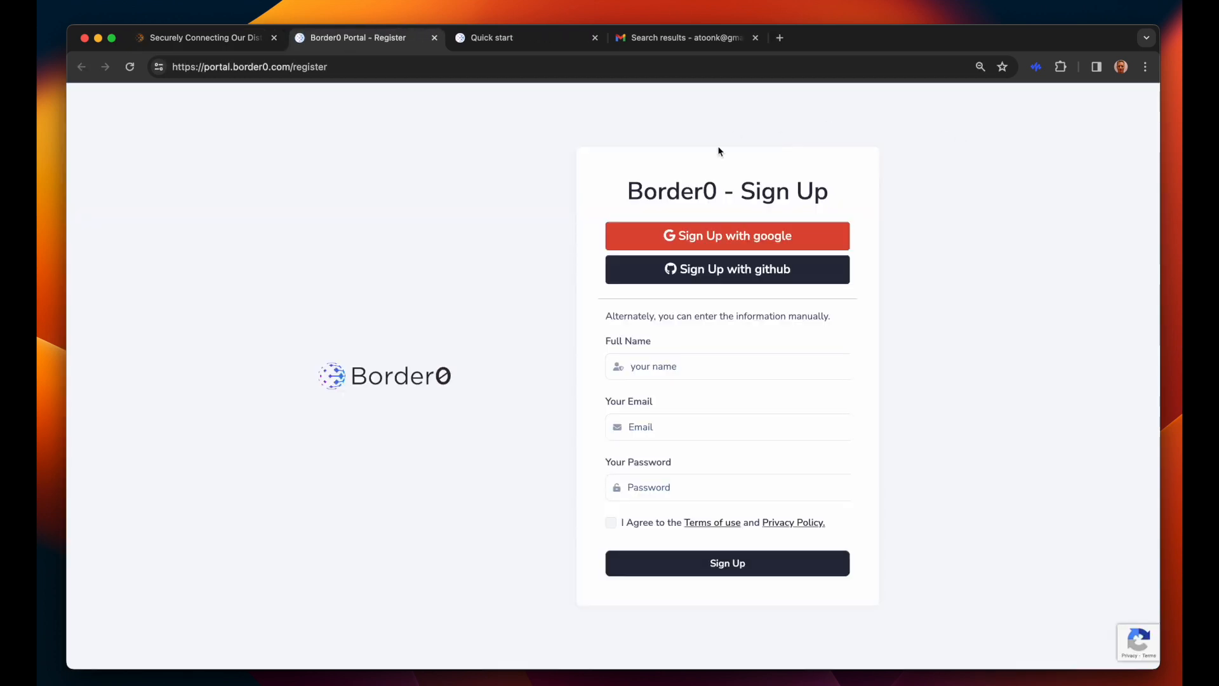
click(729, 236)
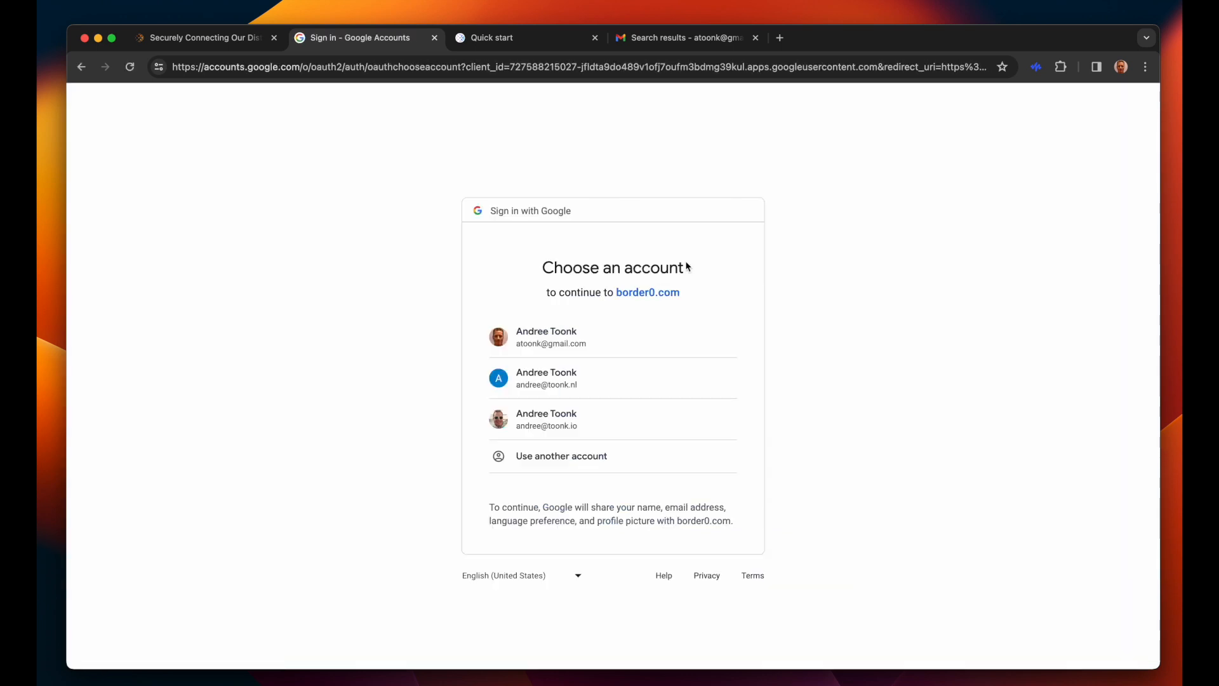
click(584, 331)
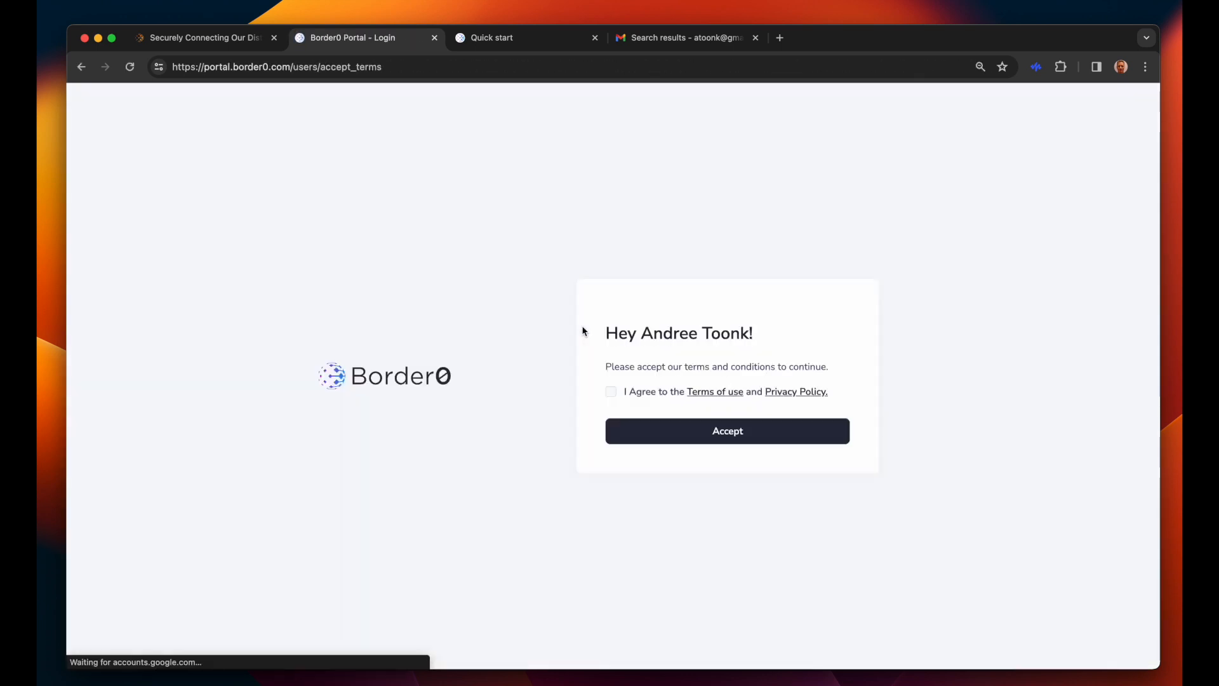
click(610, 391)
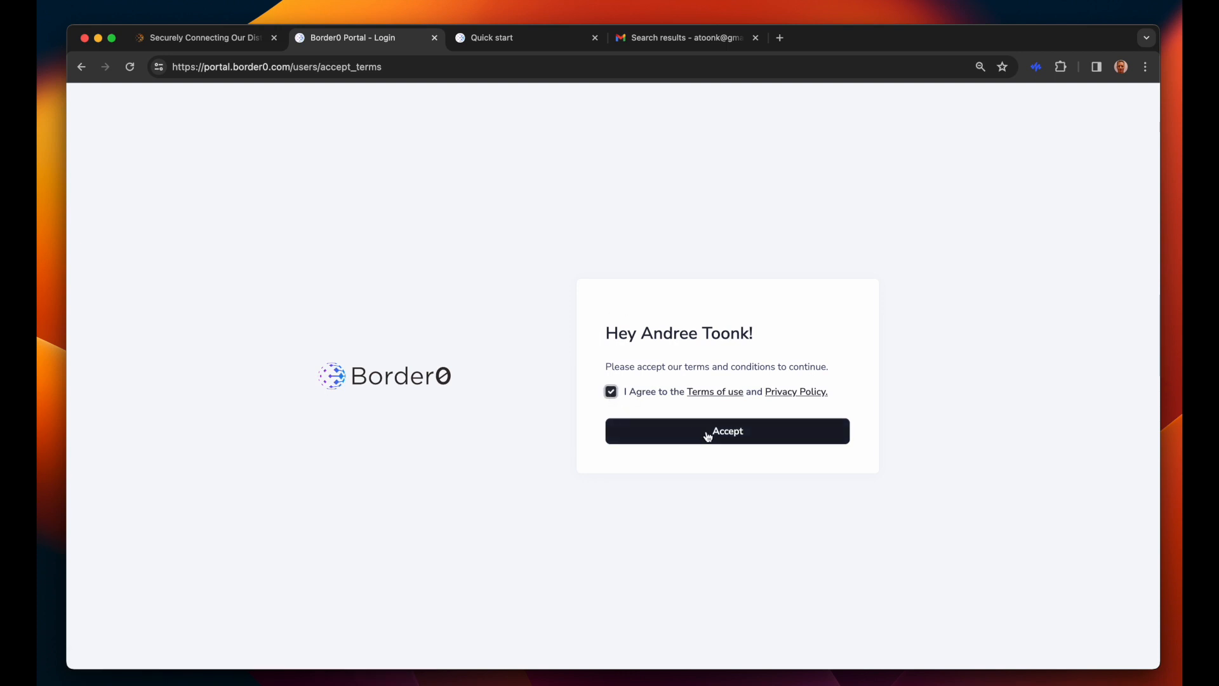
click(706, 434)
Step: Complete the use-case survey with personal and company use, AWS and private data centre servers, and SSH, HTTP(s) and database services
click(483, 247)
click(636, 248)
click(477, 406)
click(613, 413)
scroll(445, 470, down, 2)
click(450, 480)
click(565, 482)
click(704, 482)
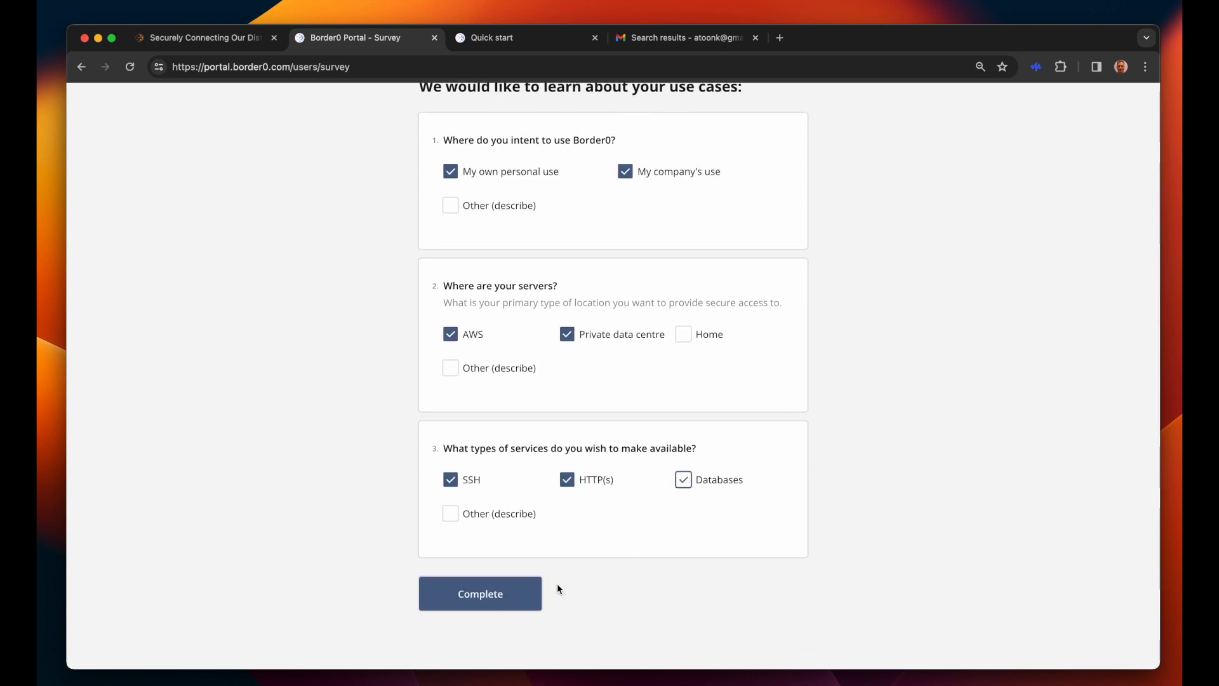
click(488, 593)
Step: Name the organization "onboarding" and launch the Playground use case in the setup wizard
text(on)
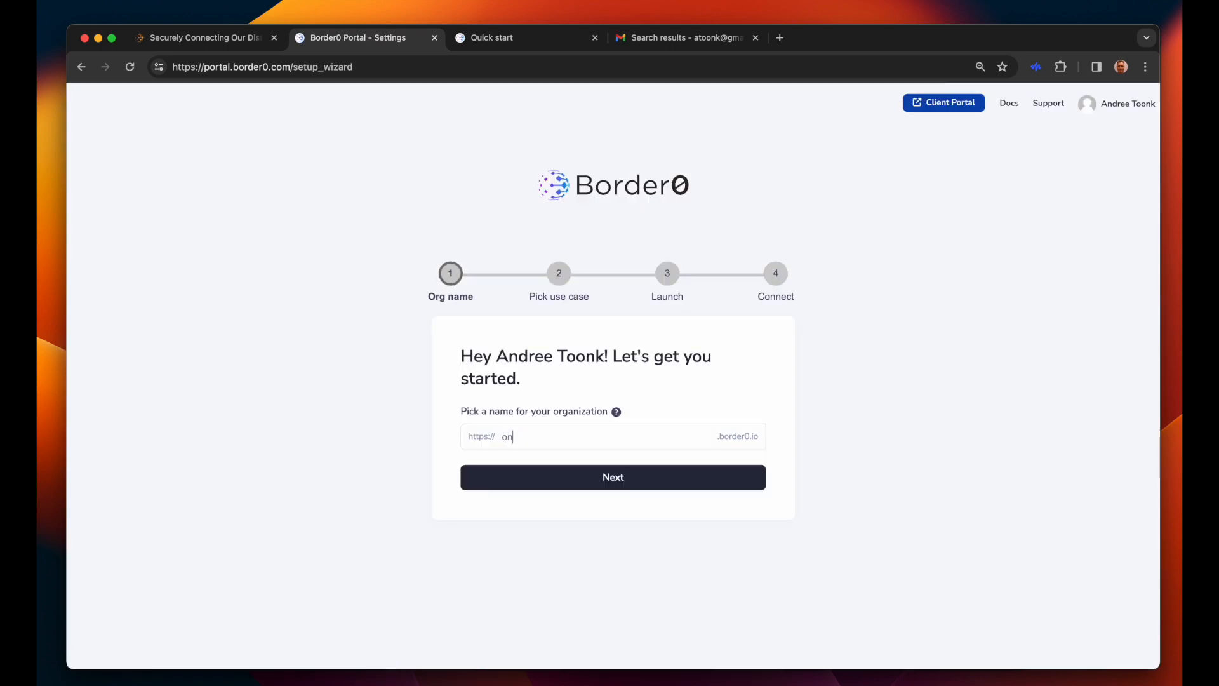
text(boarding)
click(625, 484)
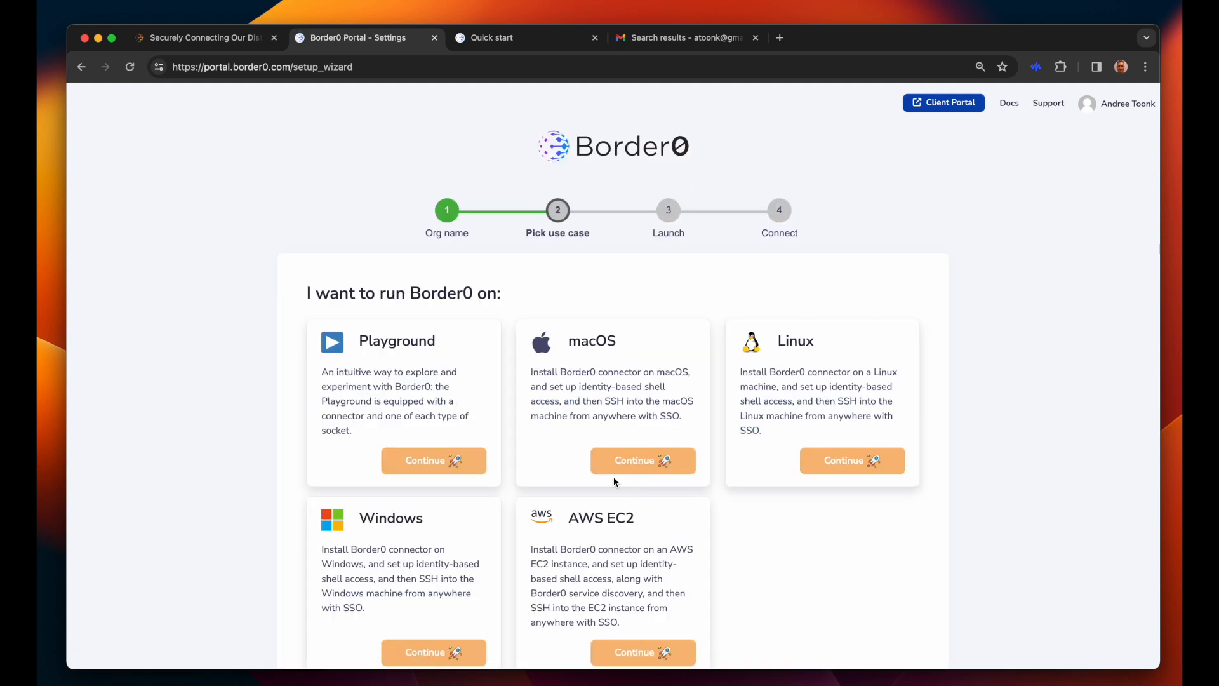
scroll(613, 478, down, 3)
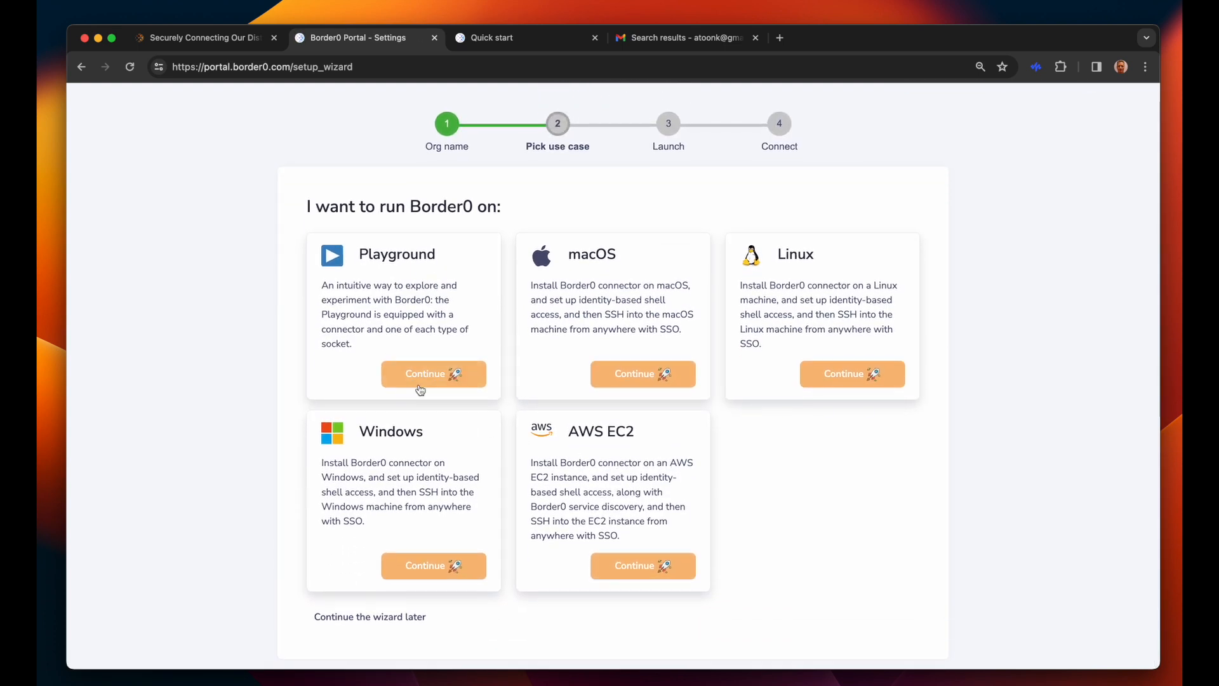
click(429, 377)
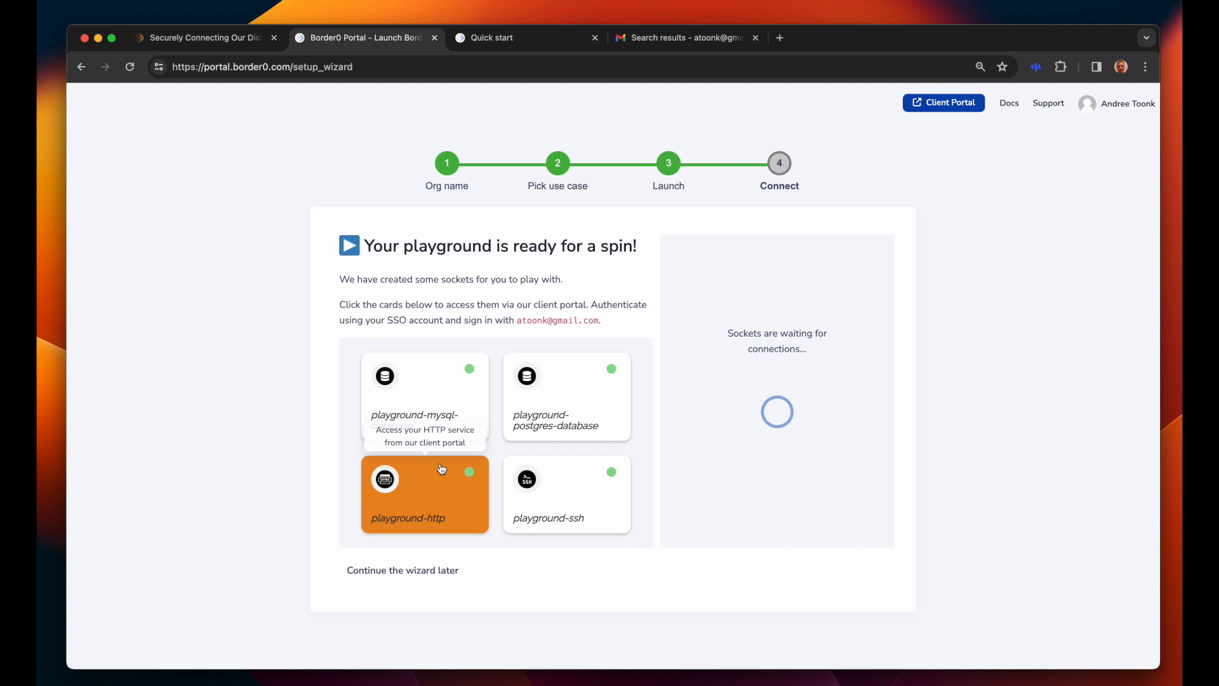
Step: Open the playground-ssh socket, log in with the Google account and allow the web client's access
click(538, 497)
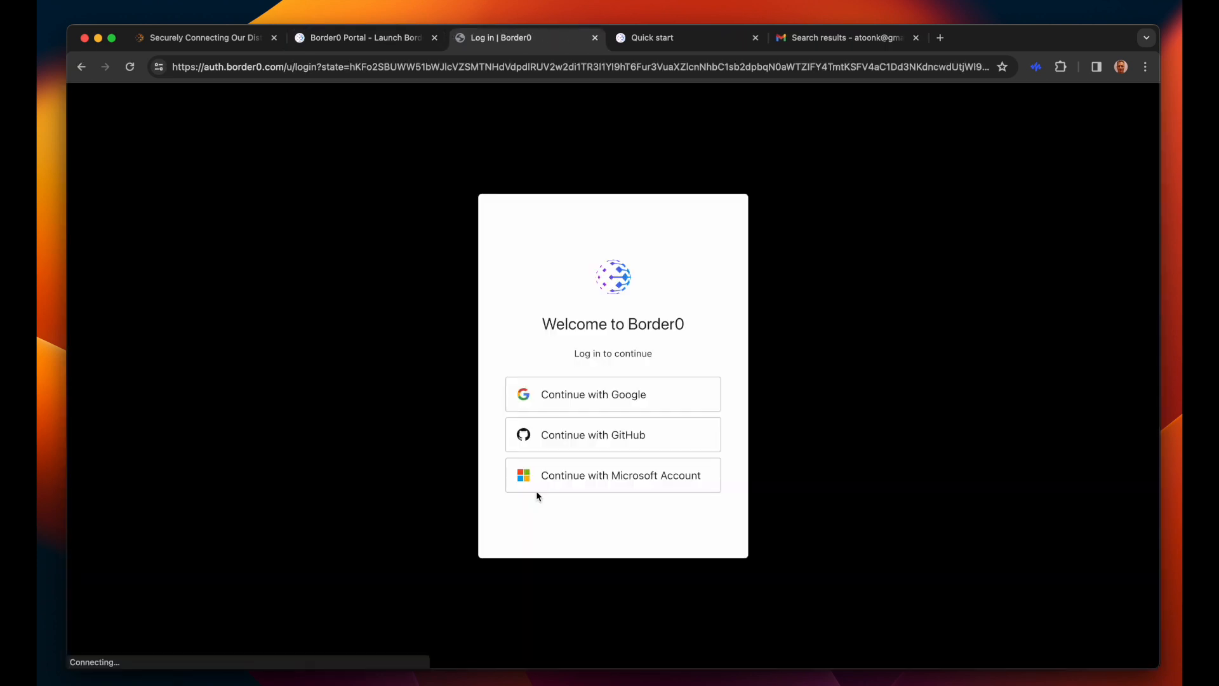
click(575, 402)
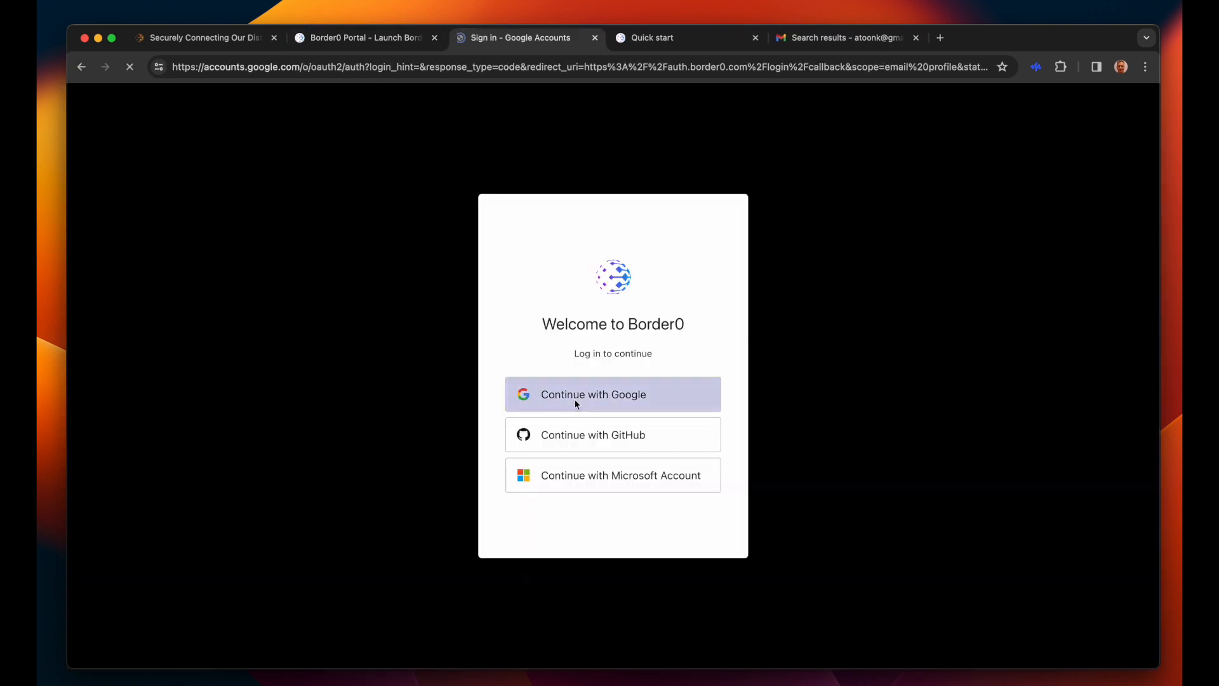
click(575, 351)
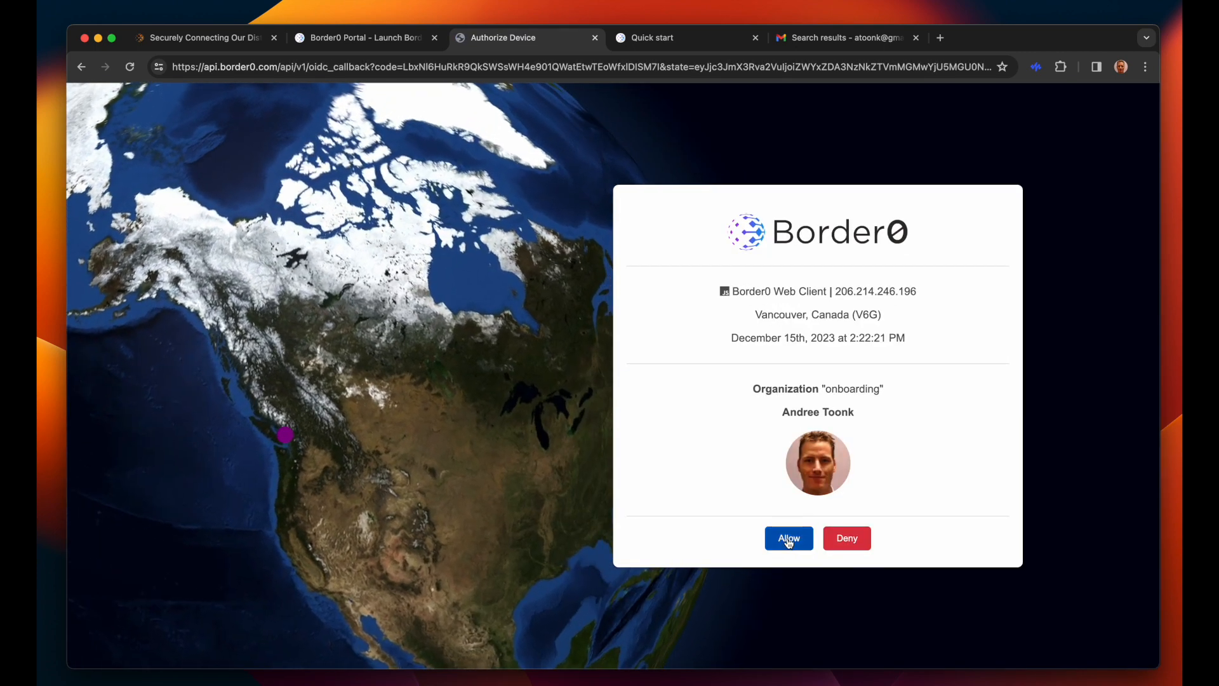
click(787, 539)
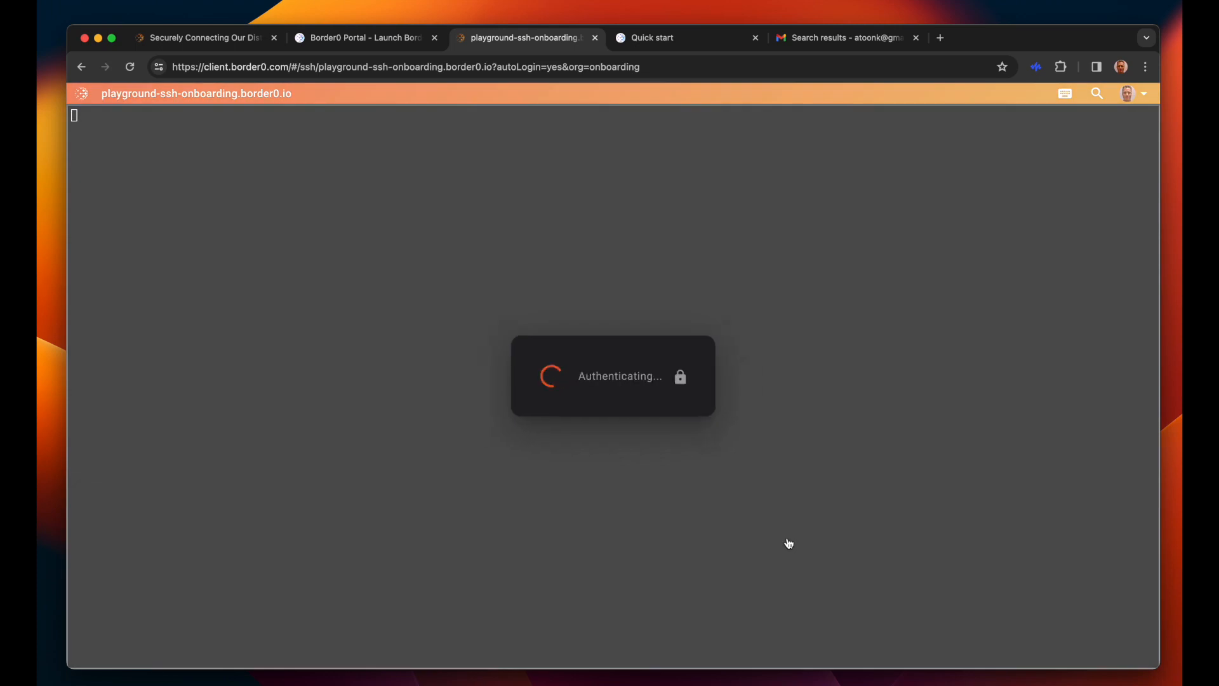
Step: Run ls and top in the SSH session, view top's interactive help, and quit top
text(ls)
key(Return)
text(top)
key(Return)
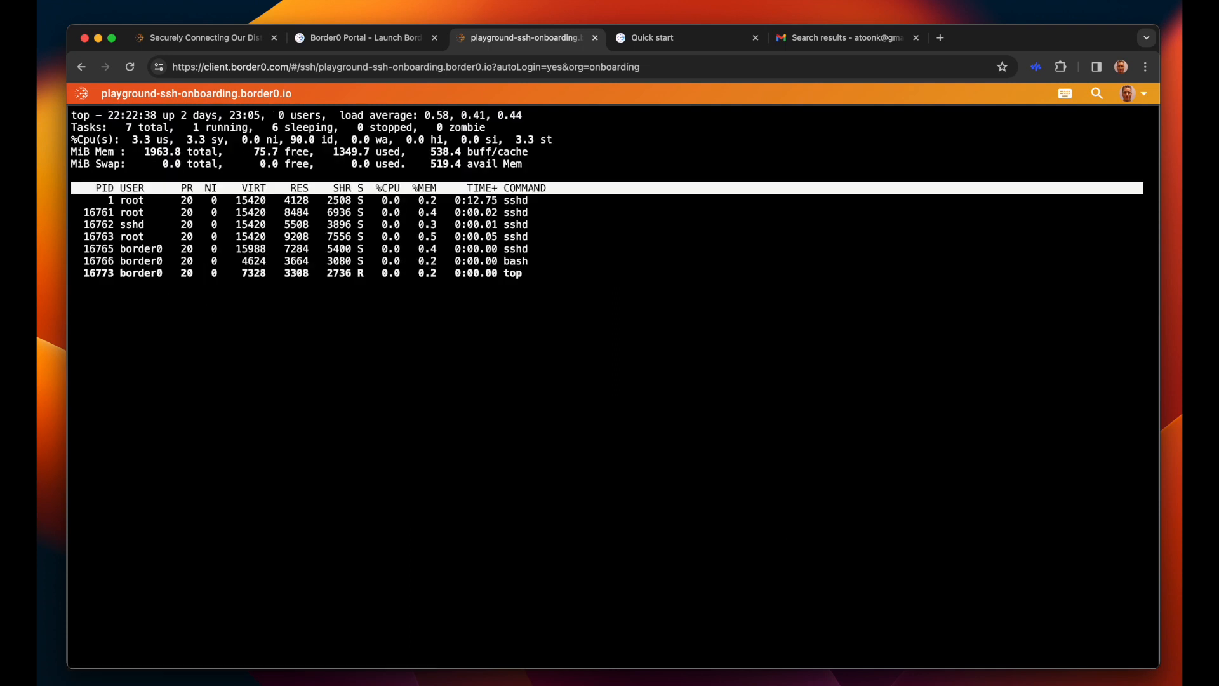
key(h)
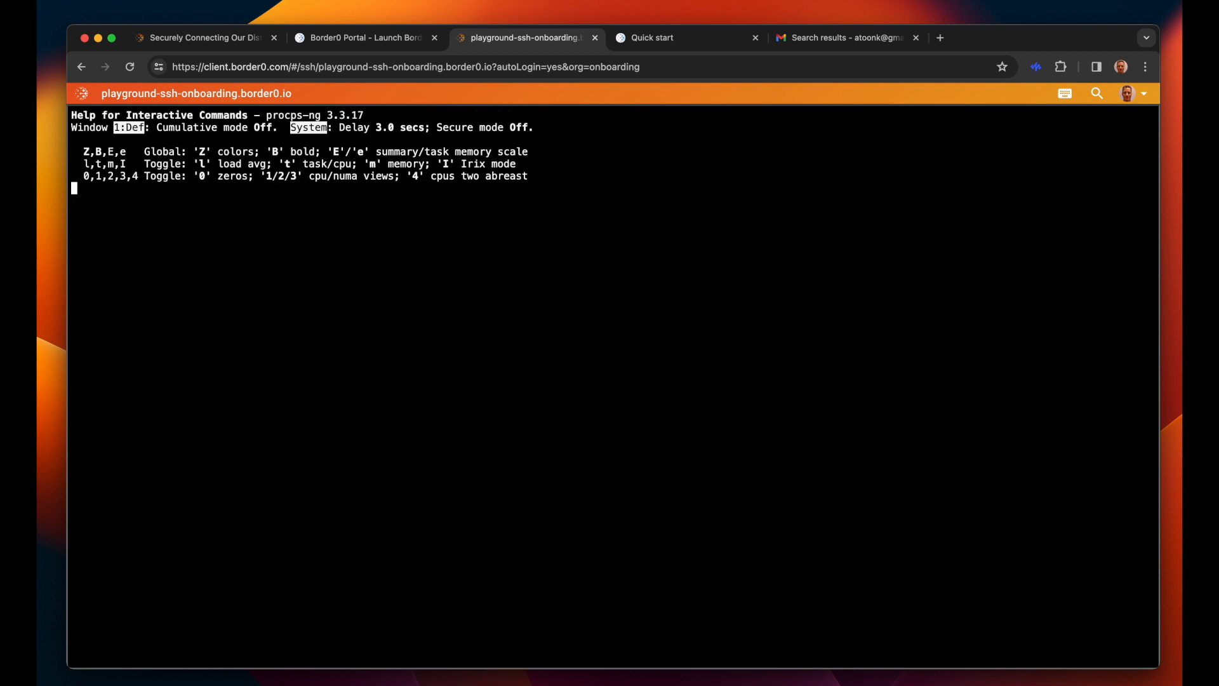
key(h)
key(q)
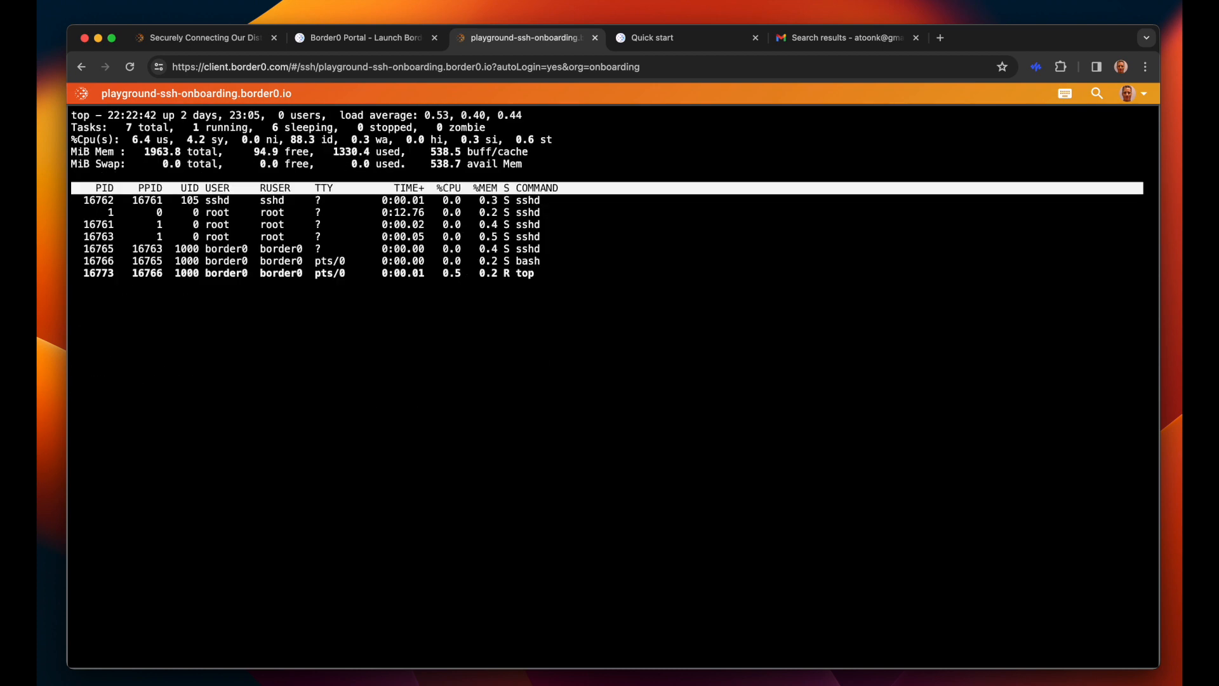
key(q)
Step: Run "echo hello!" in the SSH session and close the session
text(echo hello!)
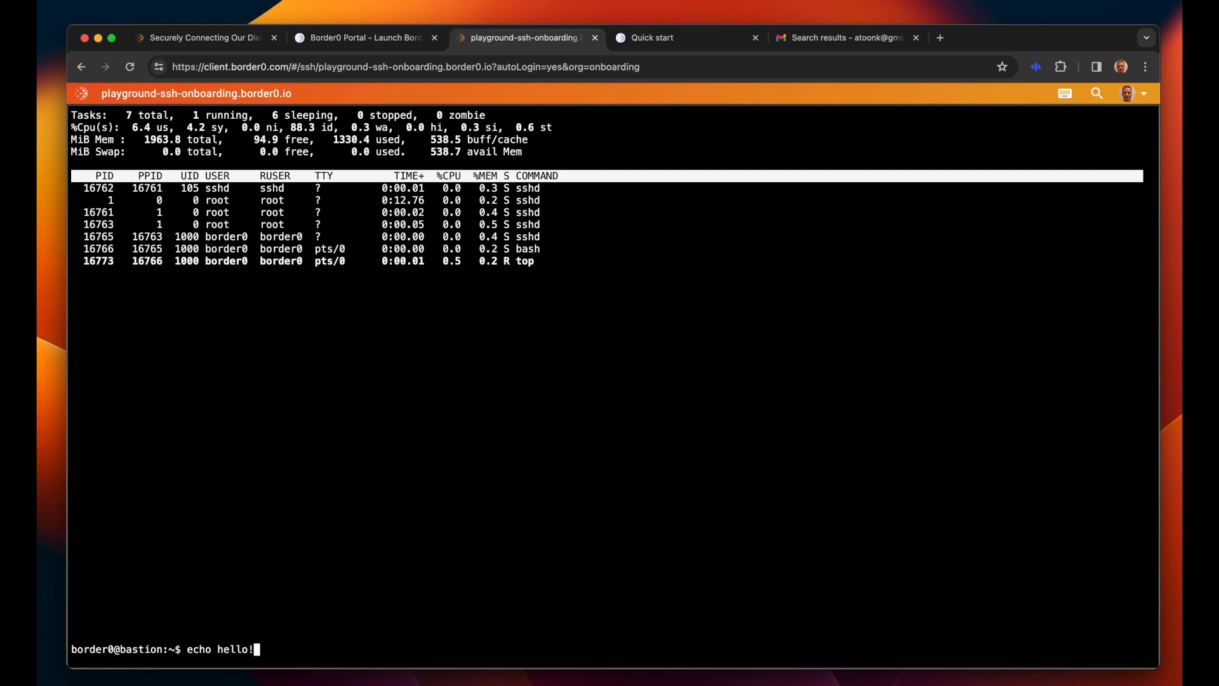
key(Return)
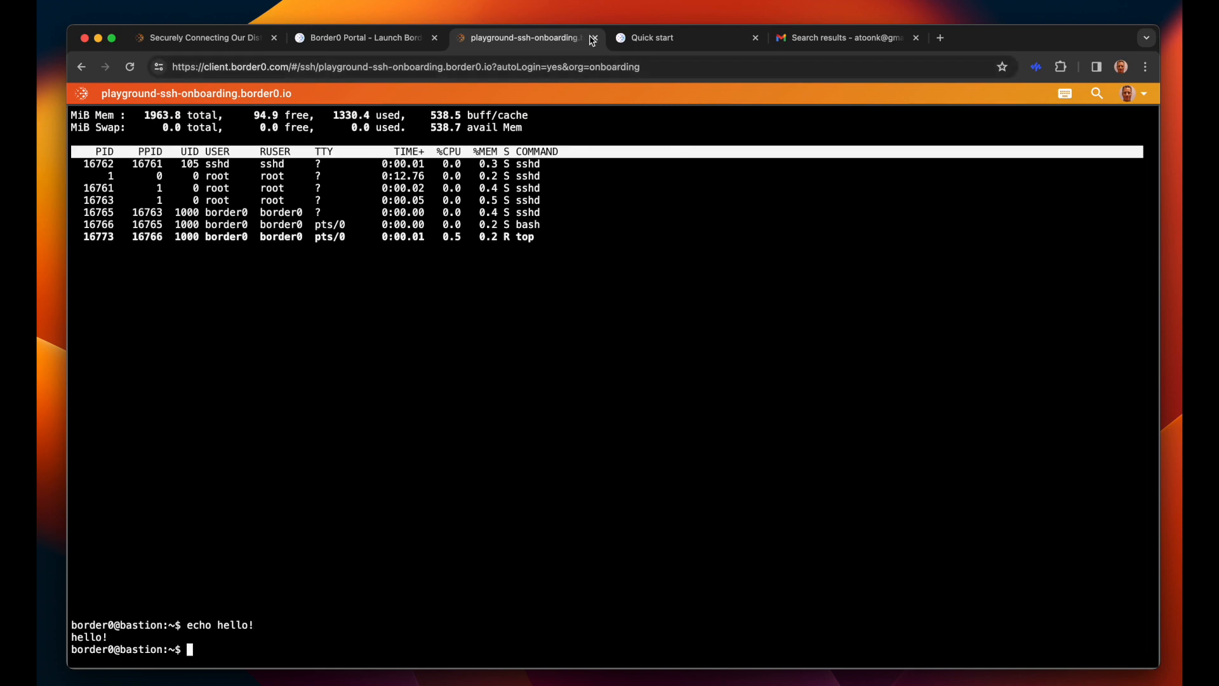
click(594, 38)
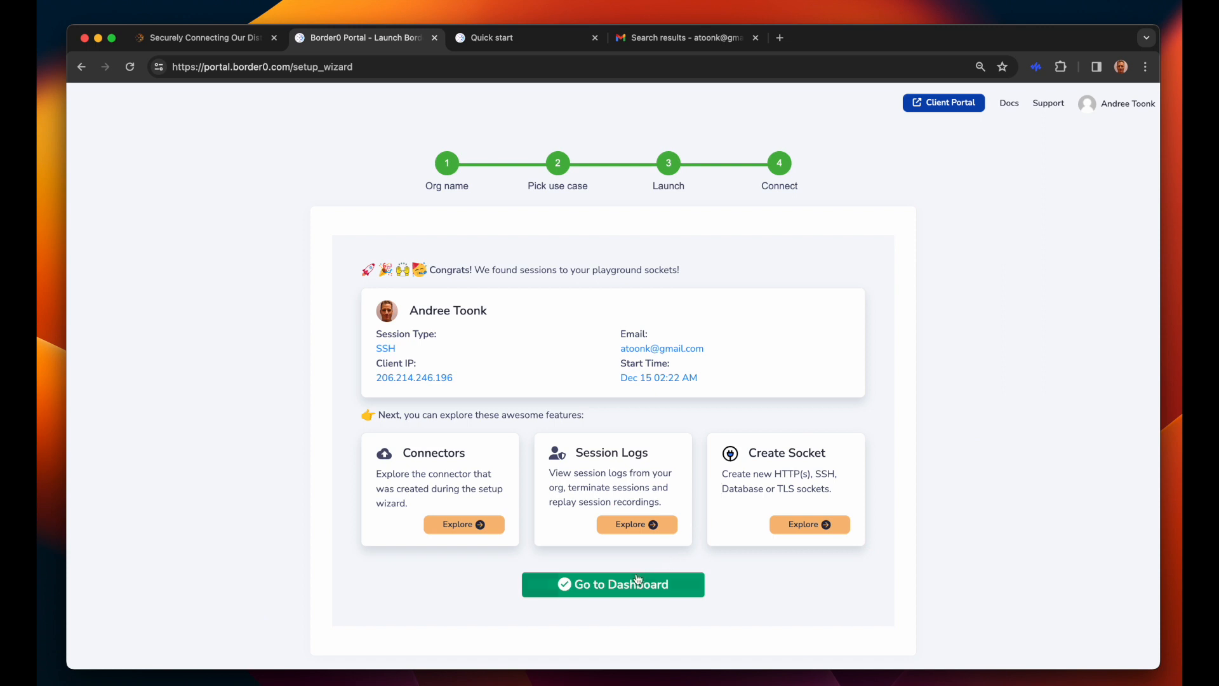
Step: Go to the dashboard from the setup wizard and replay the playground SSH session recording from the full session list
click(602, 588)
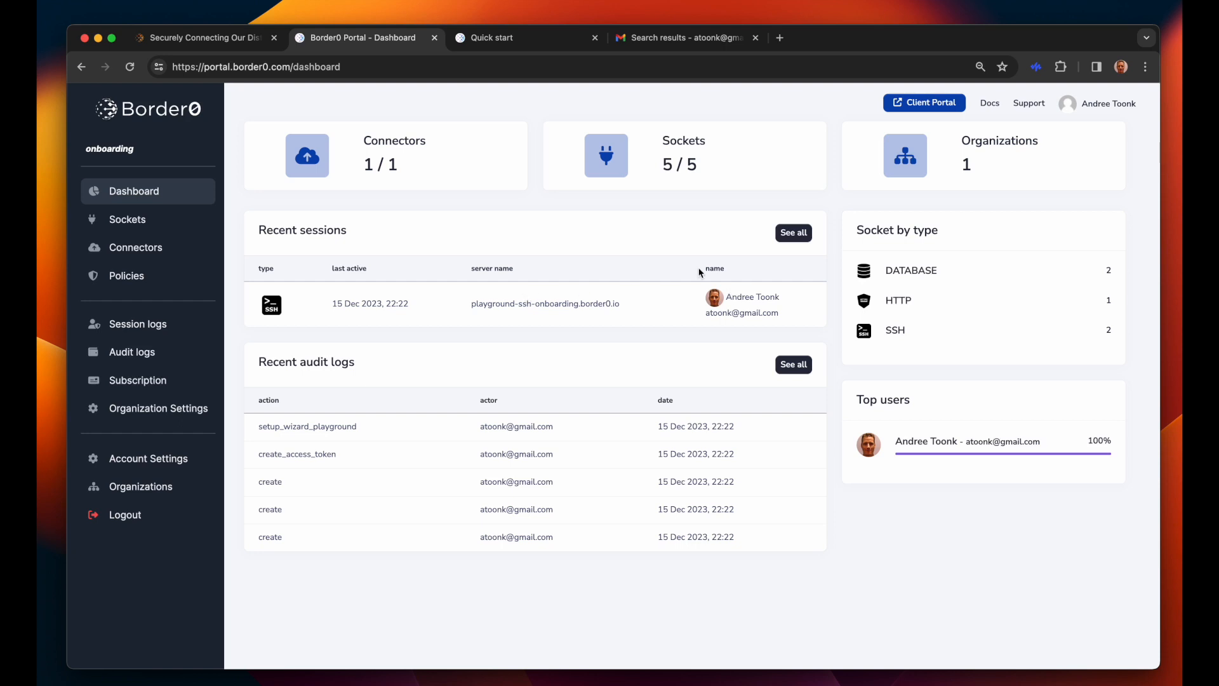
click(792, 234)
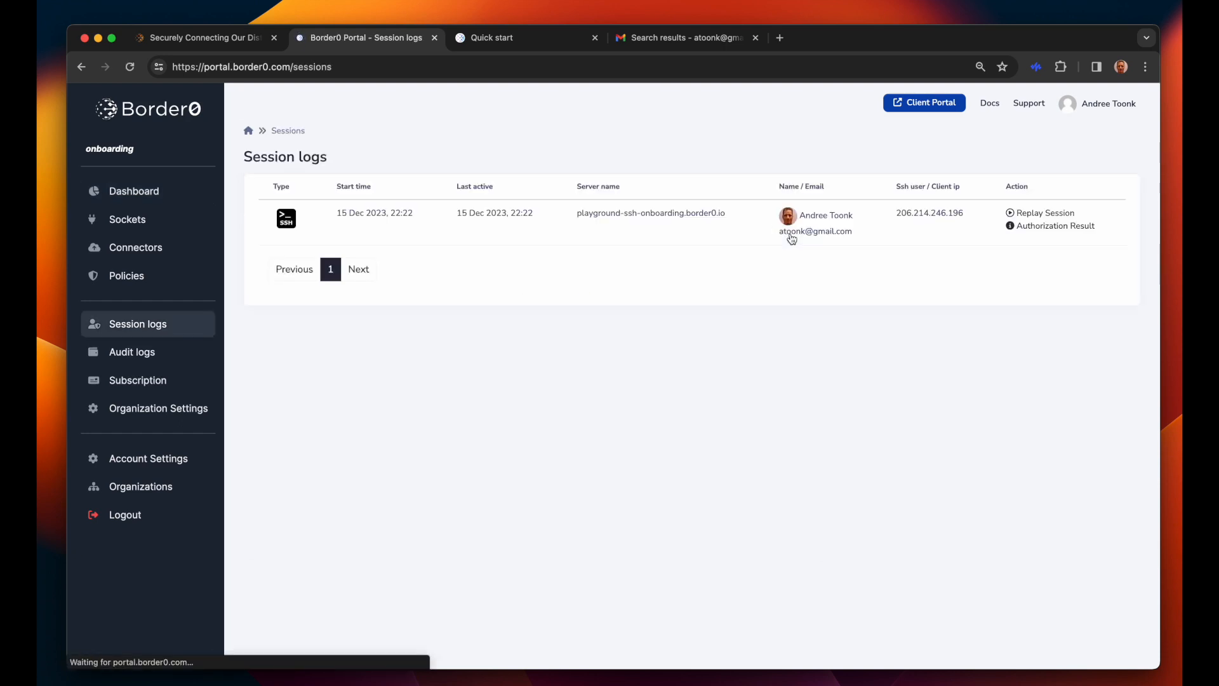
click(1029, 215)
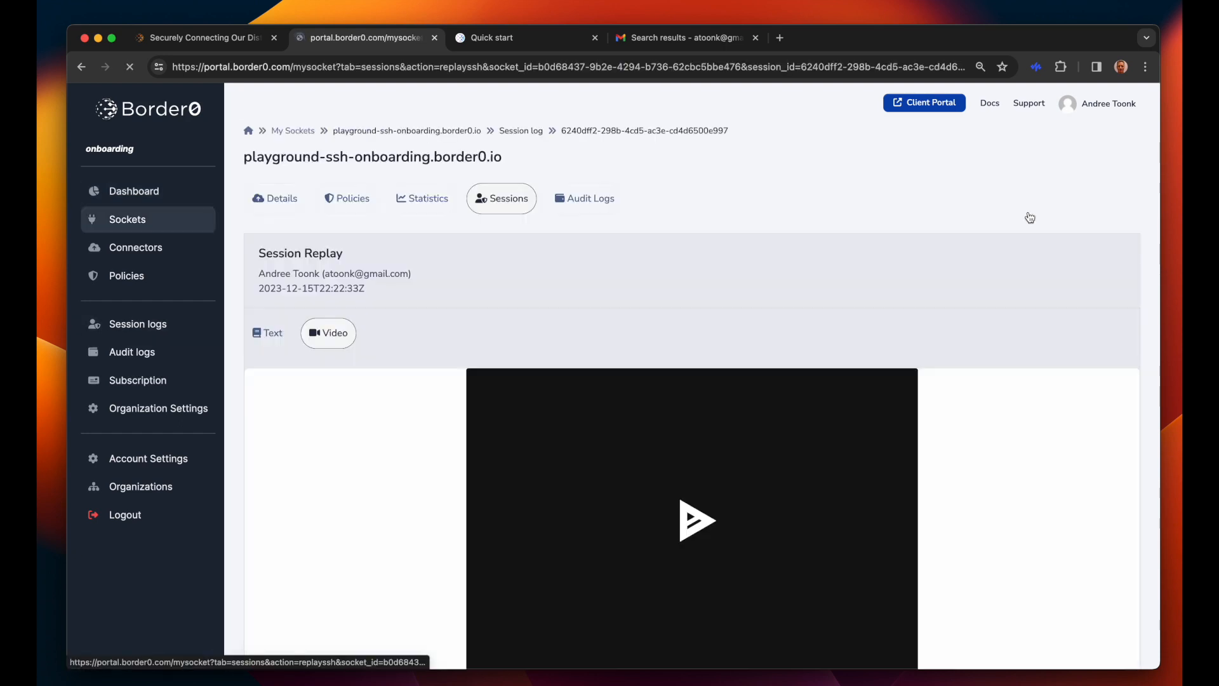
click(818, 485)
scroll(678, 530, down, 4)
scroll(677, 531, down, 1)
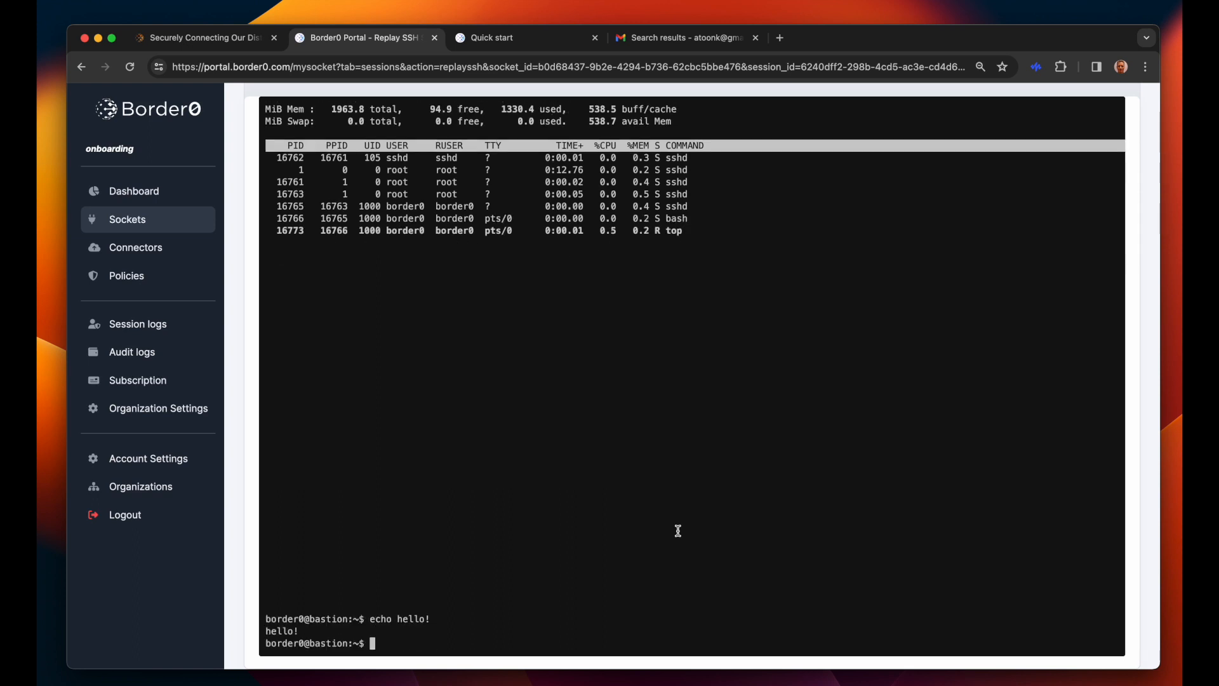
Step: Connect to the playground-mysql-database socket and select the books database
click(135, 223)
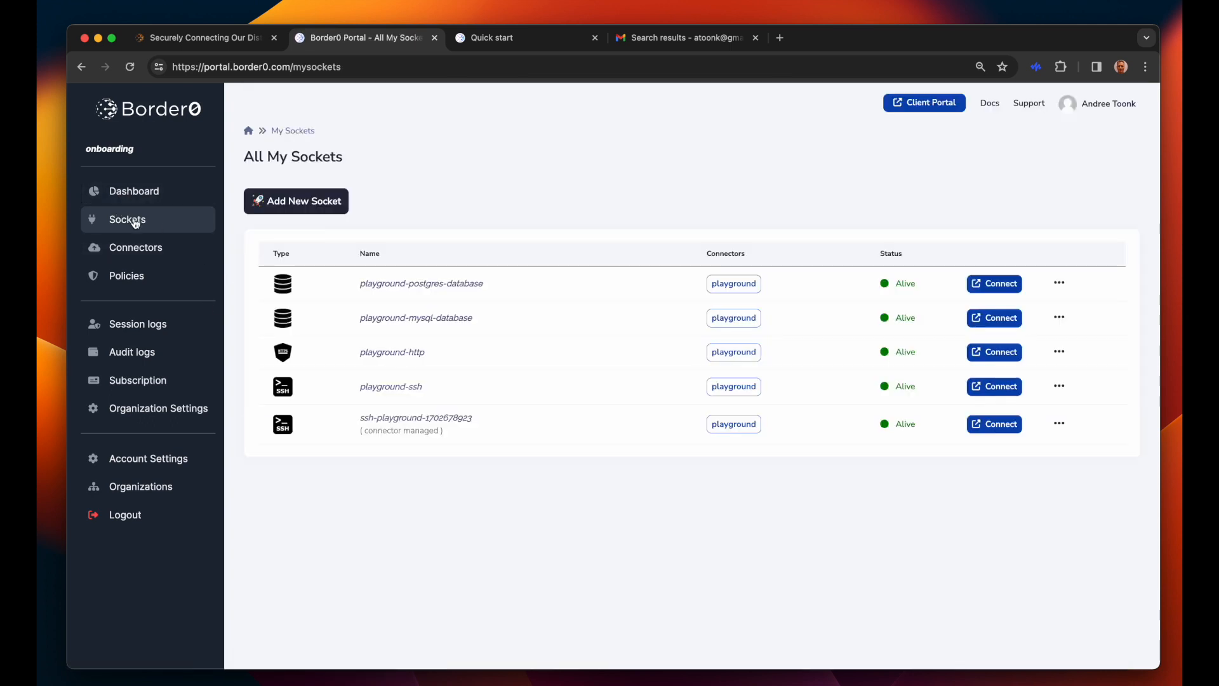
click(985, 329)
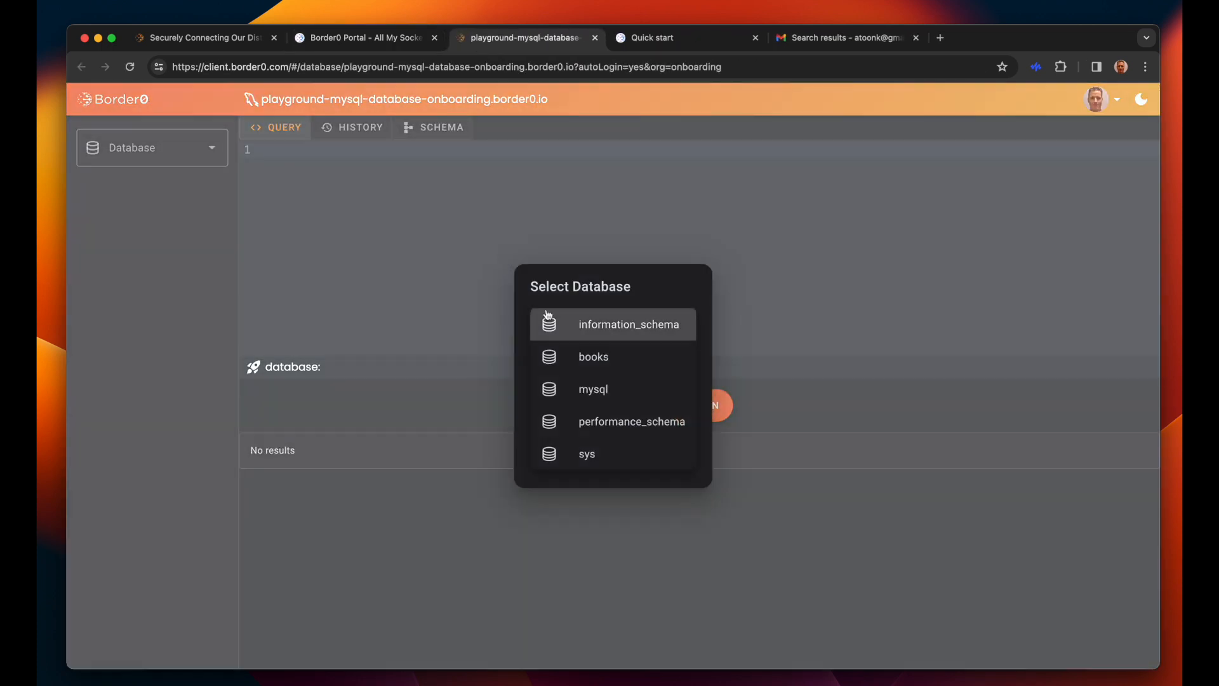
click(609, 360)
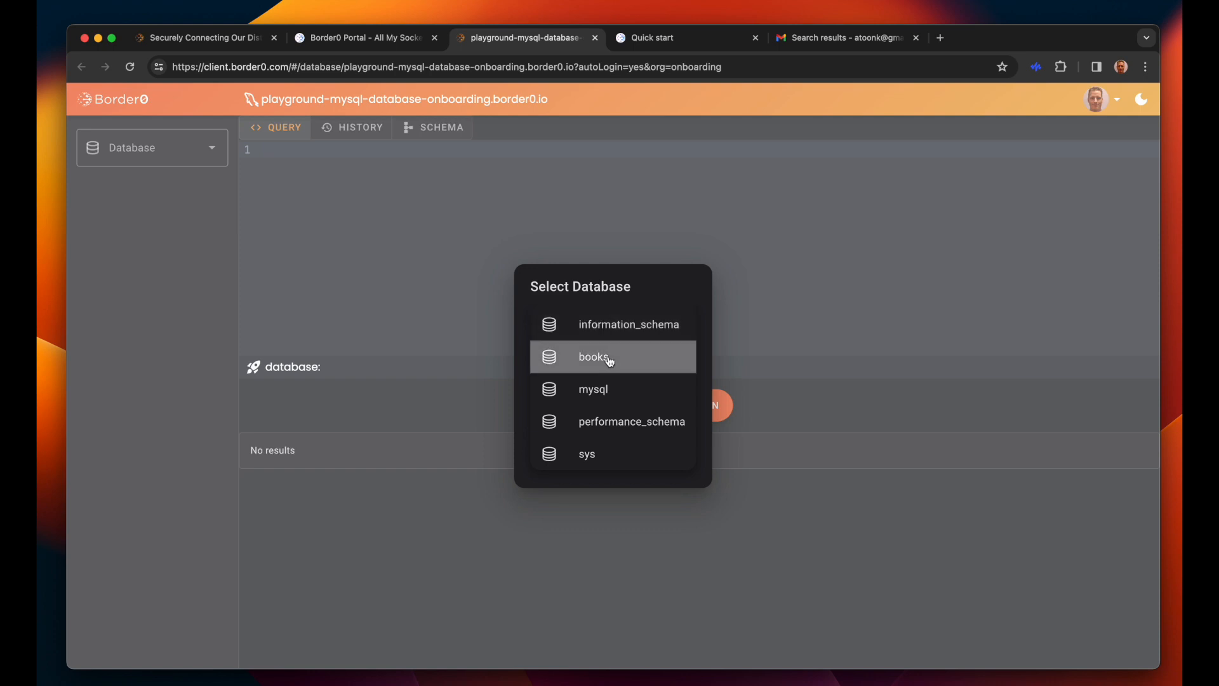
click(609, 359)
Step: Query the type, titles and authors tables of the books database, rerun the authors query, and examine the authors schema
click(110, 245)
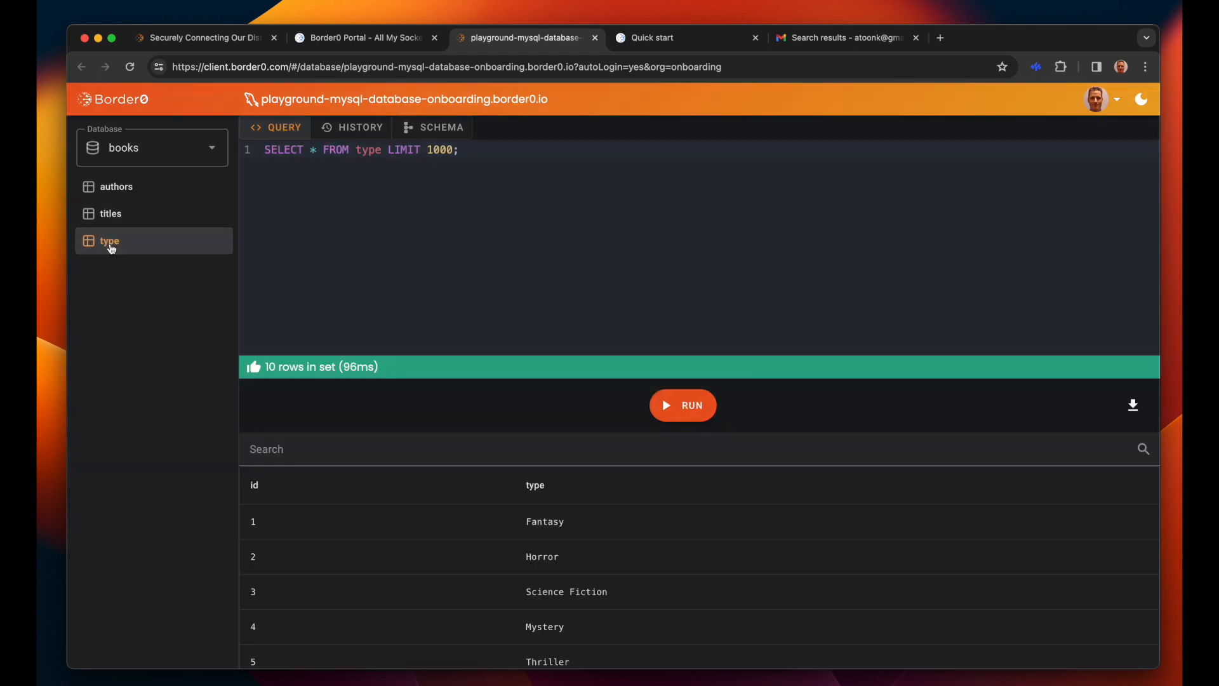
click(111, 213)
click(114, 186)
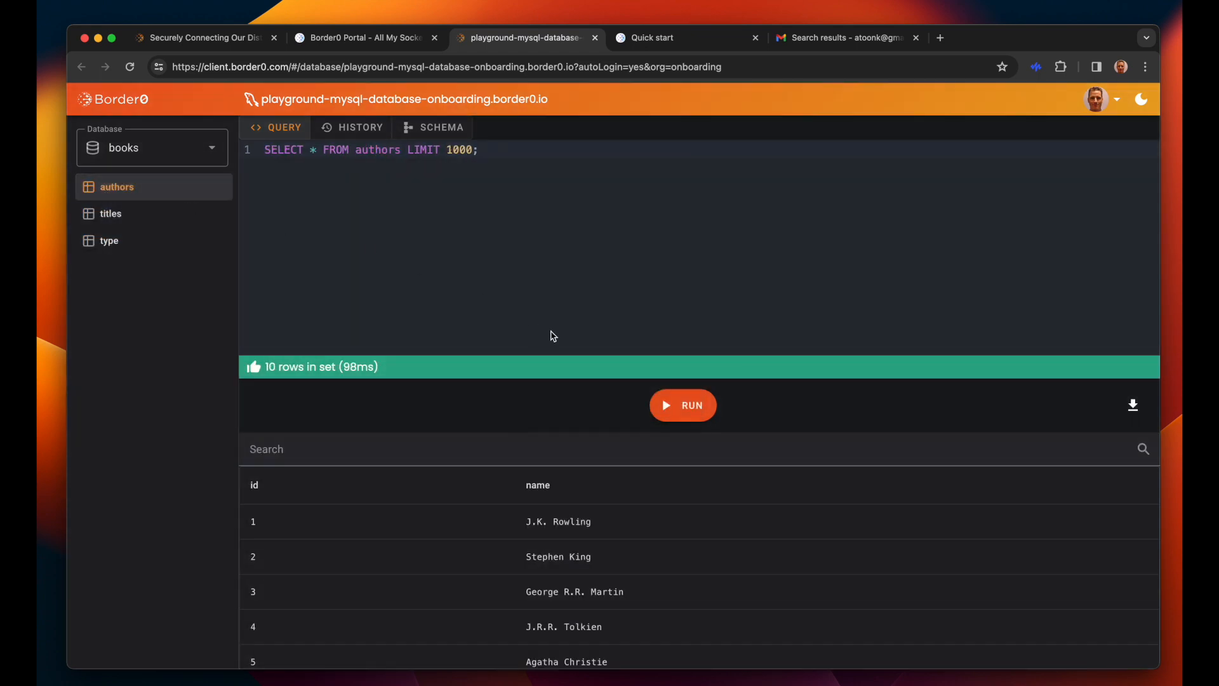
click(683, 405)
click(443, 126)
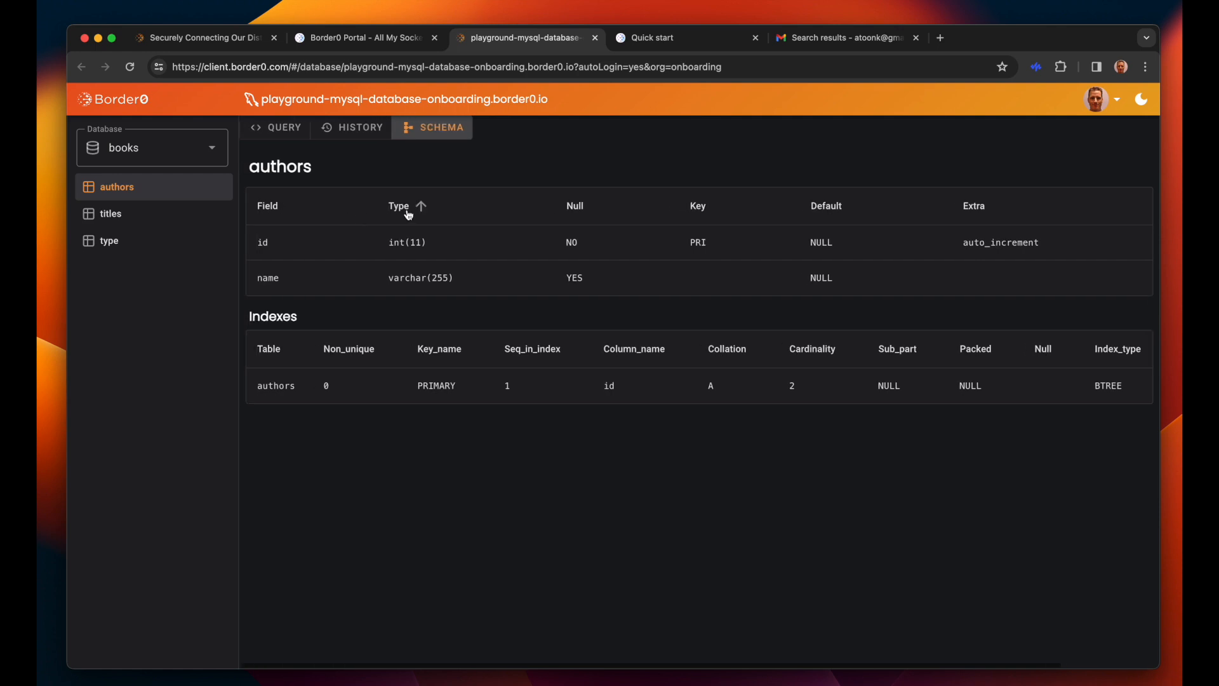
Step: Return to the Border0 portal, refresh the session logs, and open the replay of the MySQL database session
click(361, 43)
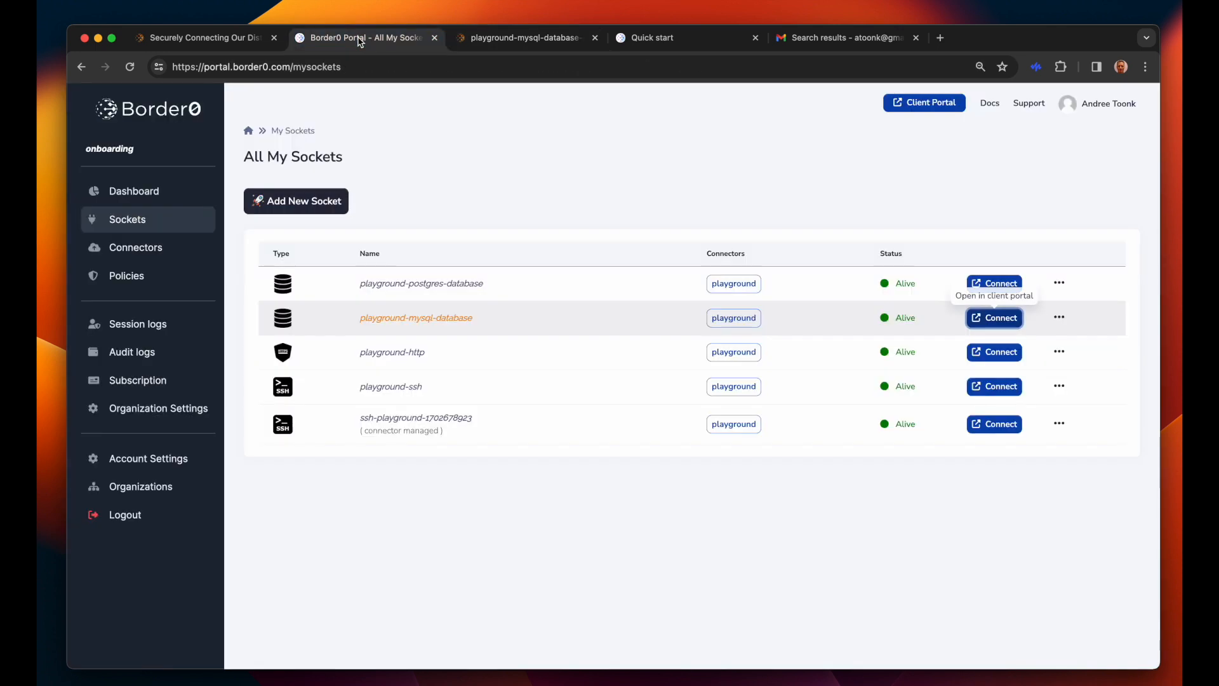
click(135, 325)
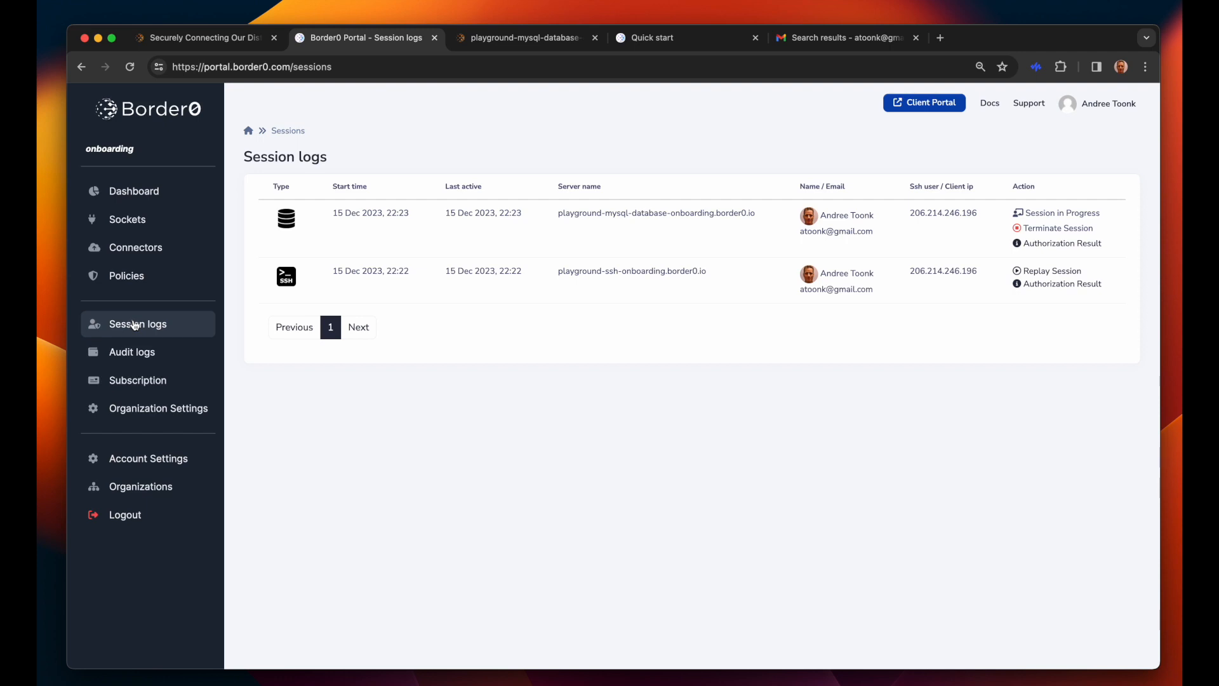
click(134, 325)
click(134, 325)
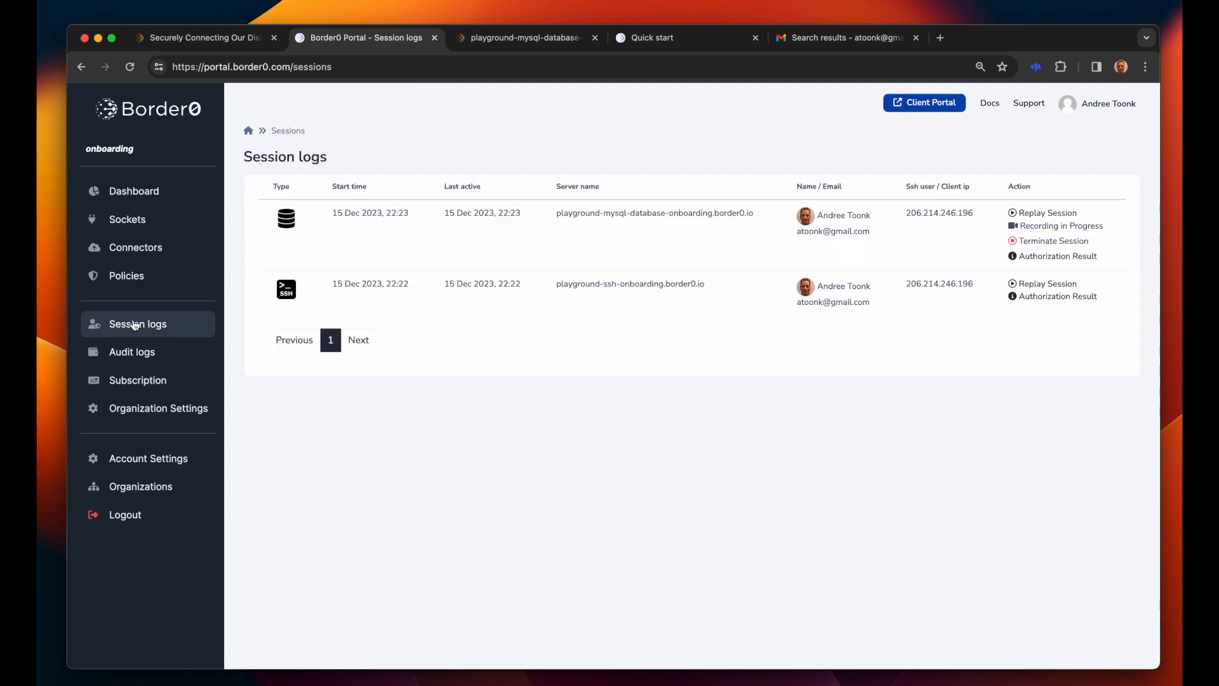
click(1046, 215)
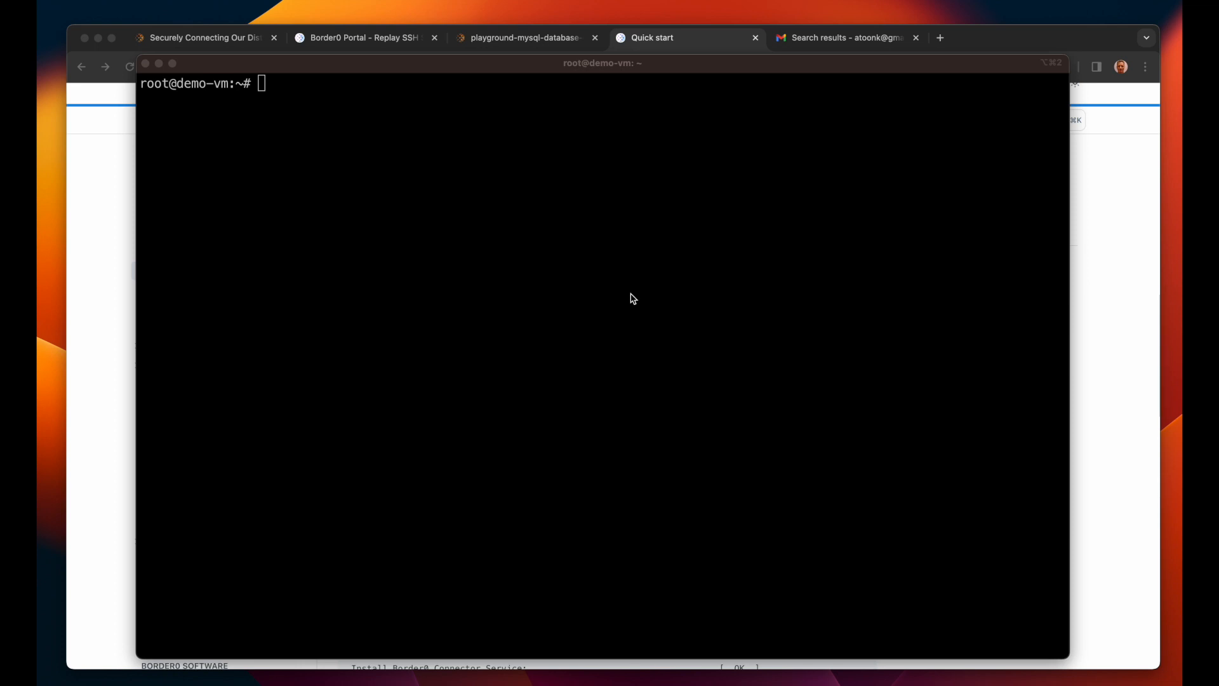
Step: Switch from the terminal to the browser's Quick start guide to check the Linux (x86) CLI install command, and switch back
key(super+Tab)
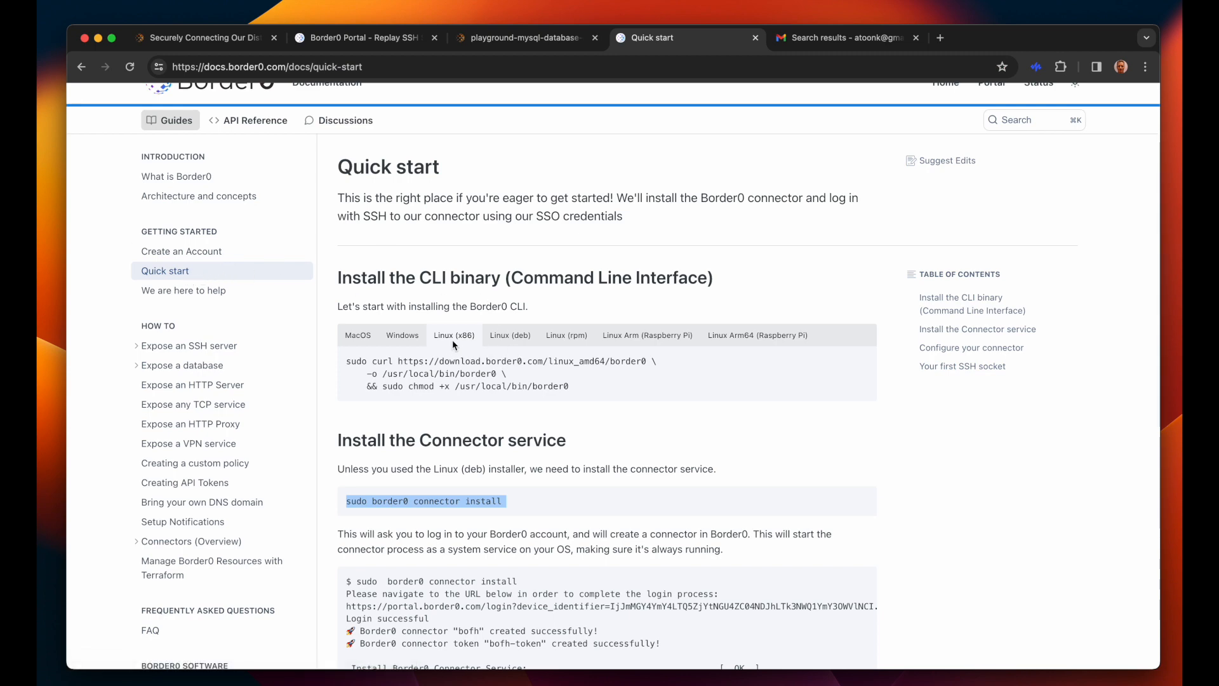
key(super+Tab)
key(super+Tab)
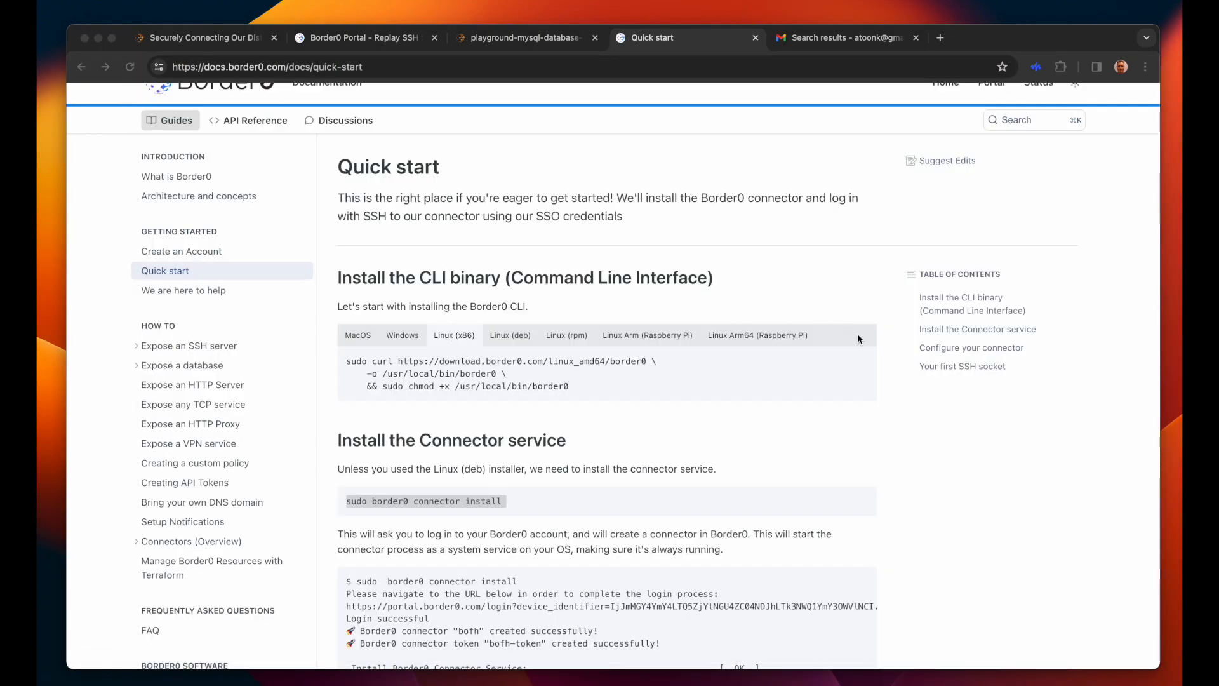
Step: Copy the Linux (x86) CLI install command from the Quick start guide and run it in the demo-vm terminal
click(861, 363)
key(super+Tab)
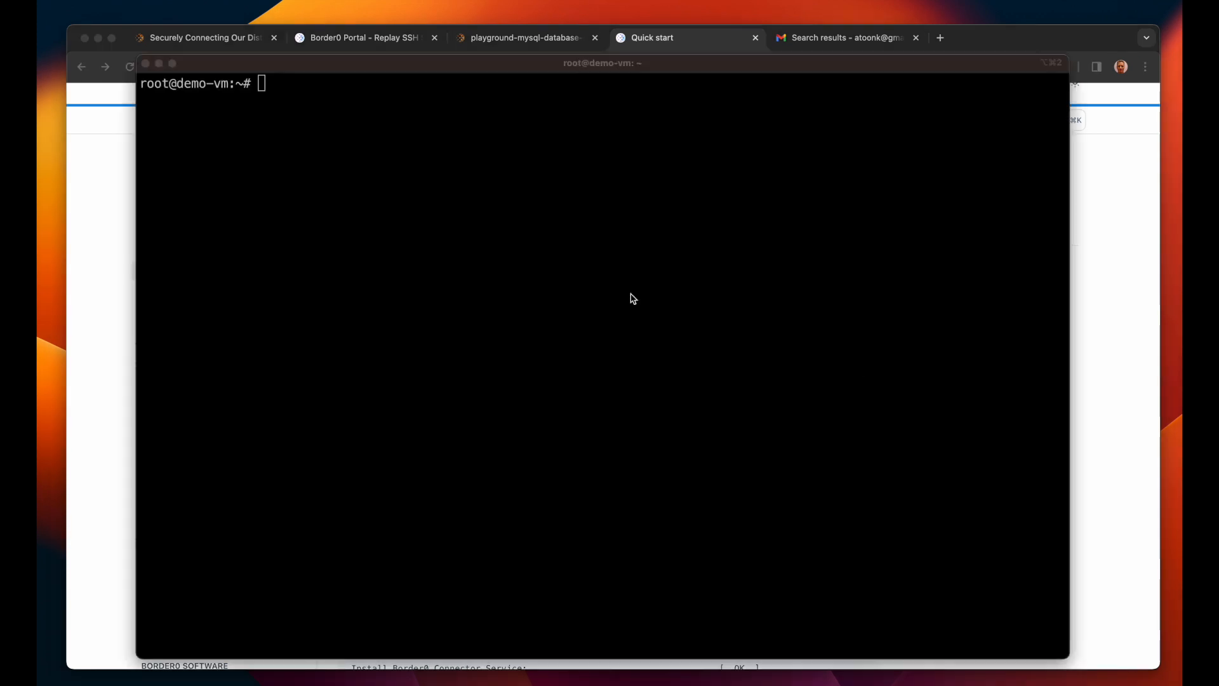
click(633, 298)
key(super+v)
key(Return)
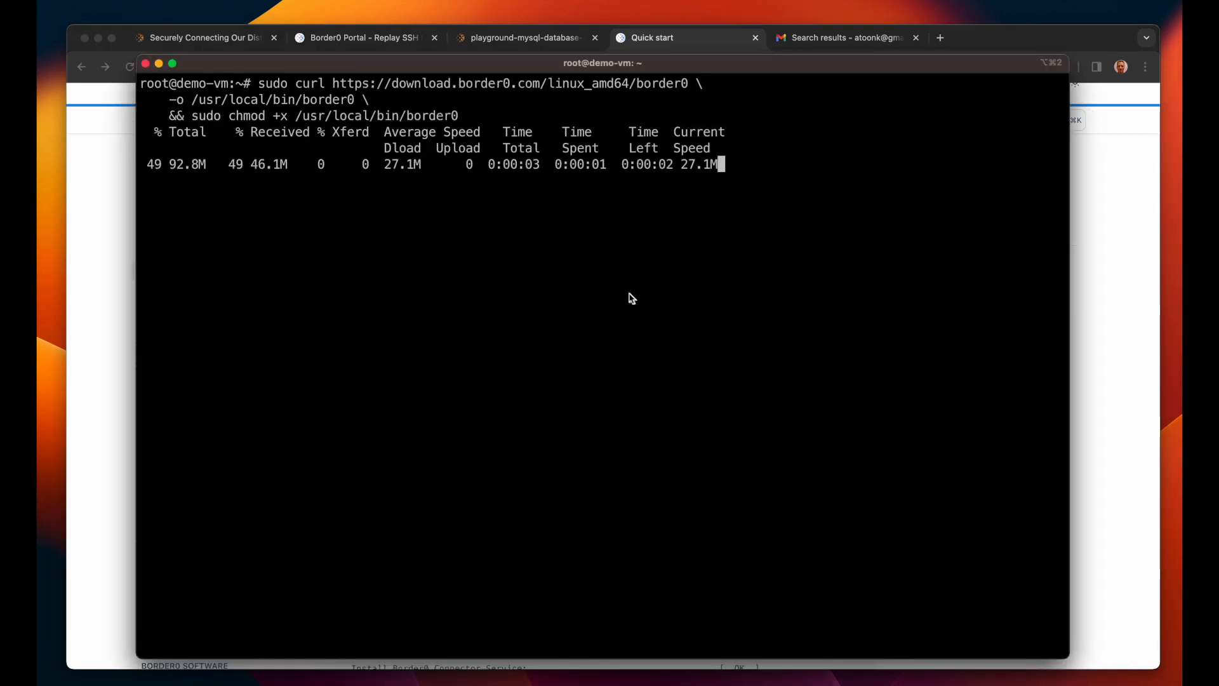
Step: Copy "sudo border0 connector install" from the Quick start guide, run it in the demo-vm terminal, and complete the login via the printed URL
key(super+Tab)
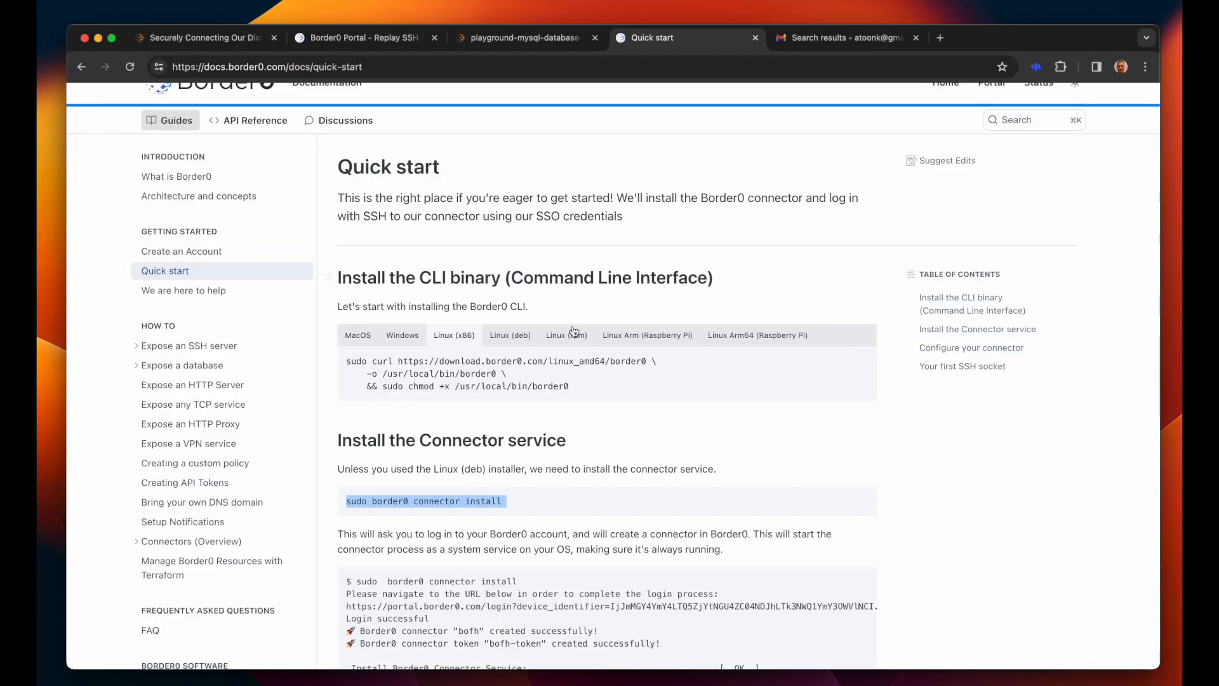
scroll(583, 353, down, 5)
click(766, 343)
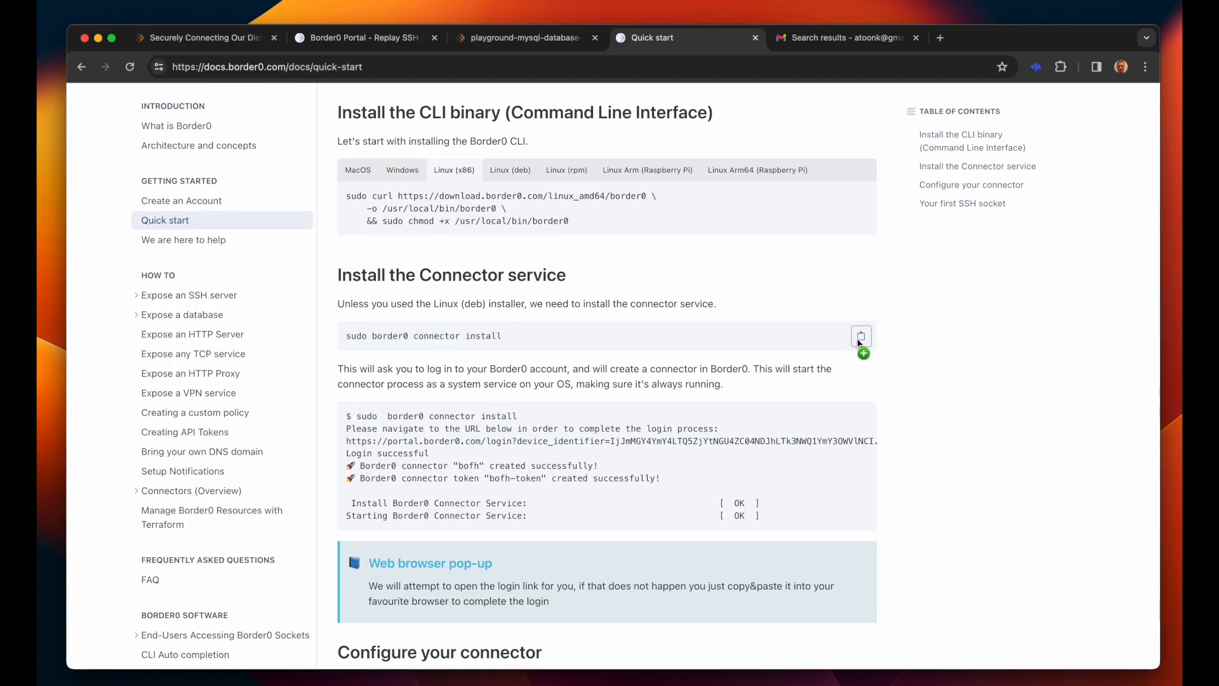
key(super+Tab)
click(580, 297)
key(super+v)
key(Return)
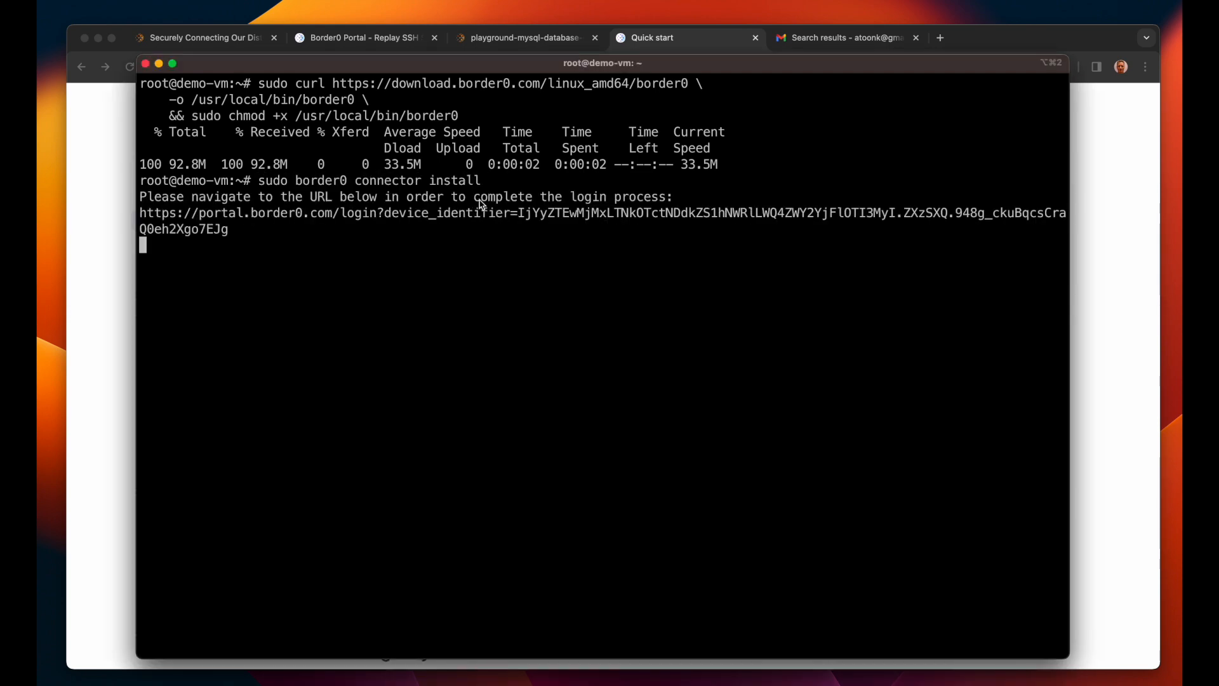
super+click(482, 210)
click(672, 503)
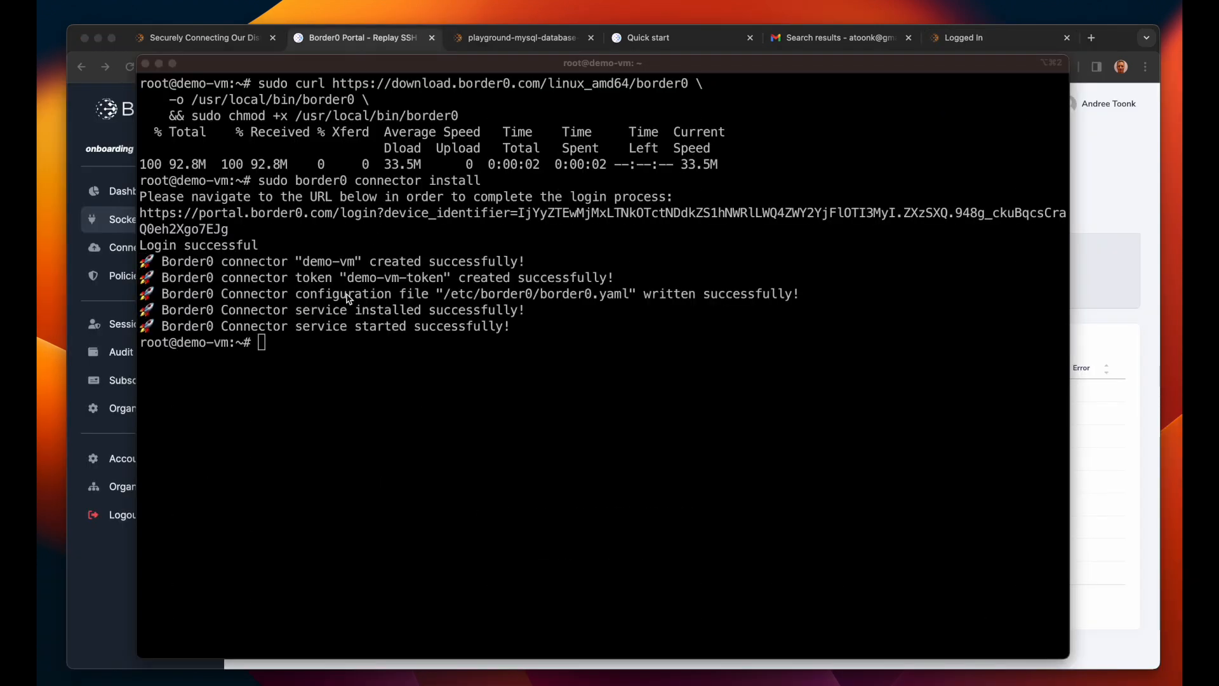
Step: Switch to the Border0 portal in the browser and open the sockets of the demo-vm connector
click(118, 269)
click(125, 253)
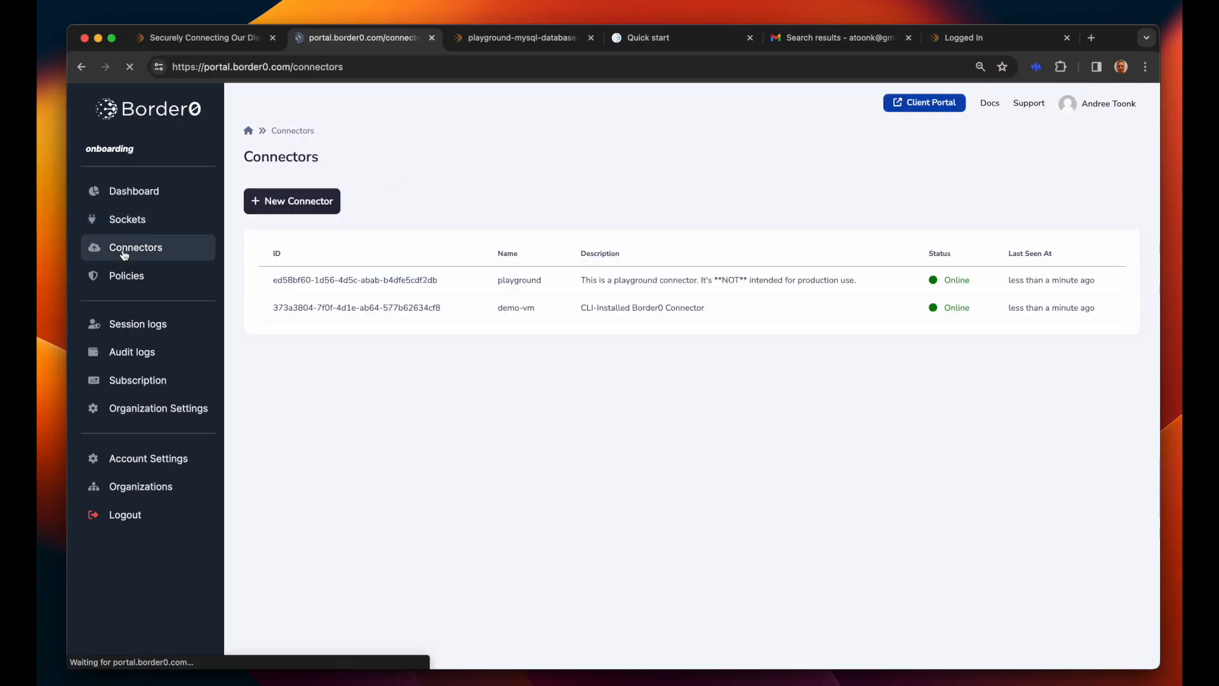
click(487, 315)
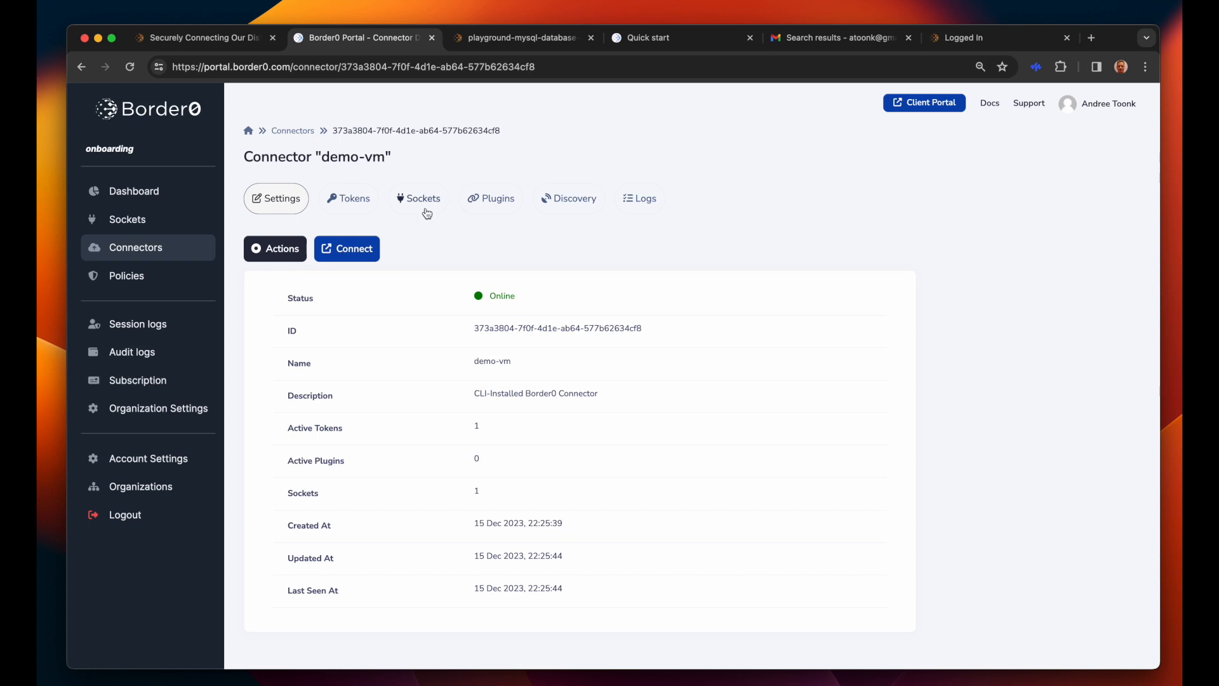
click(426, 211)
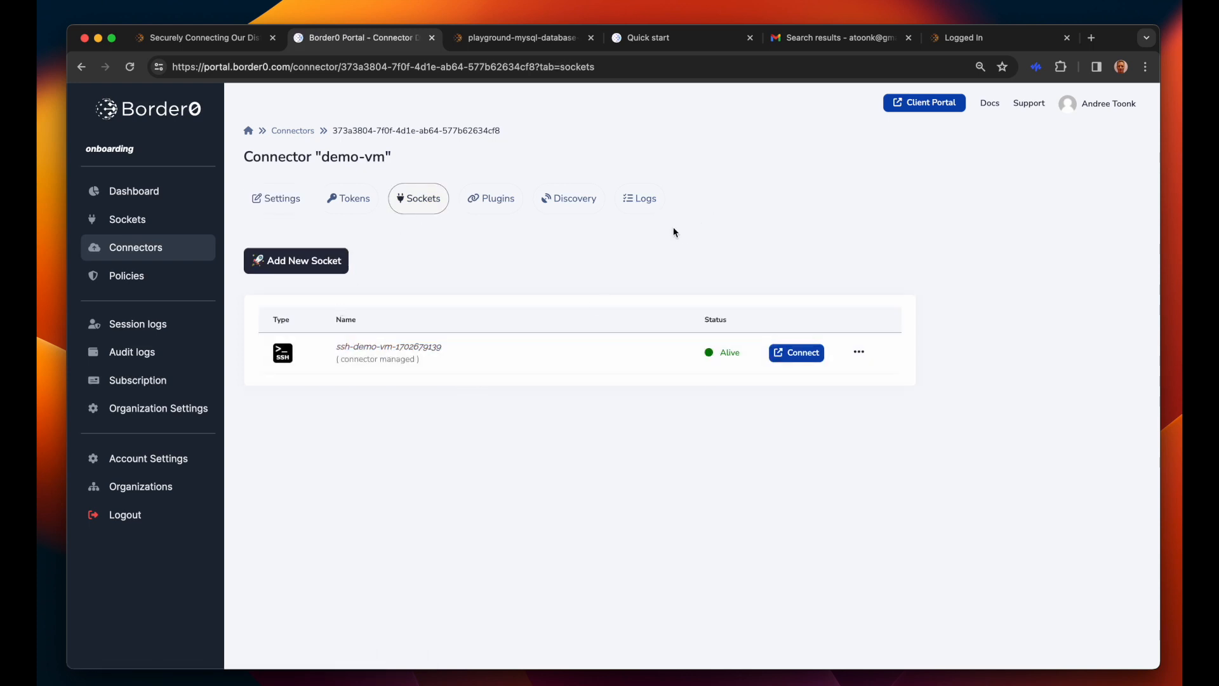
Step: Connect to the demo-vm SSH socket in the browser, run top and ls, log out, and close the session
click(797, 353)
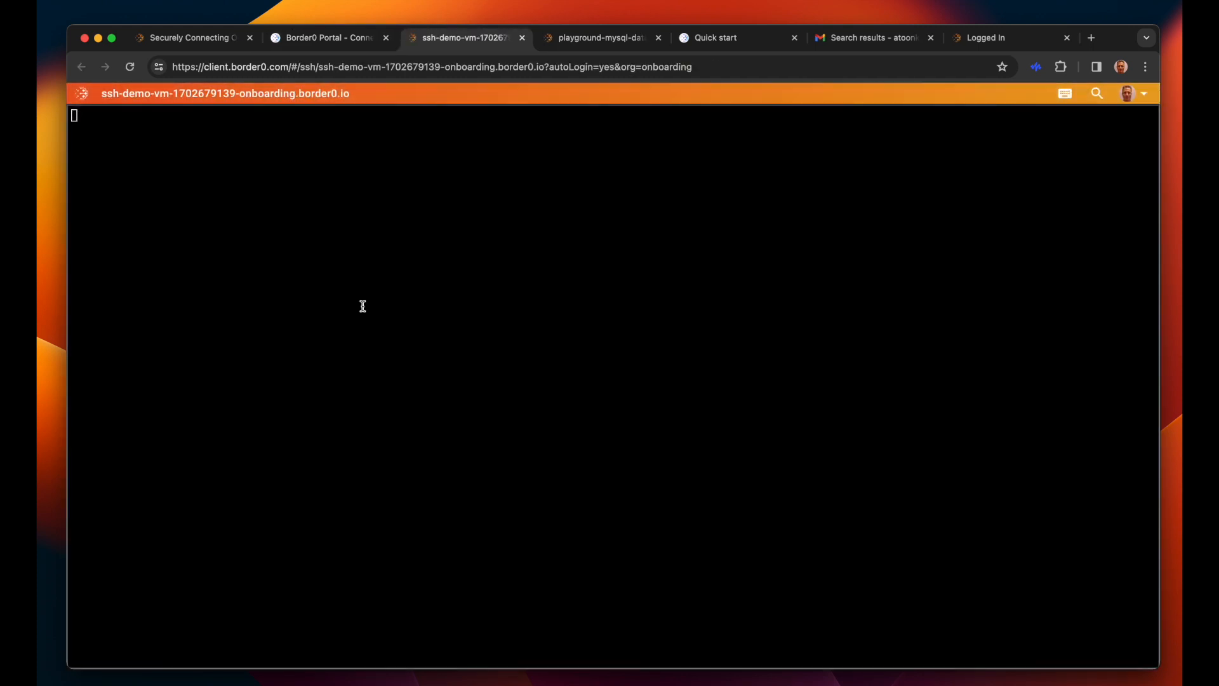
text(top)
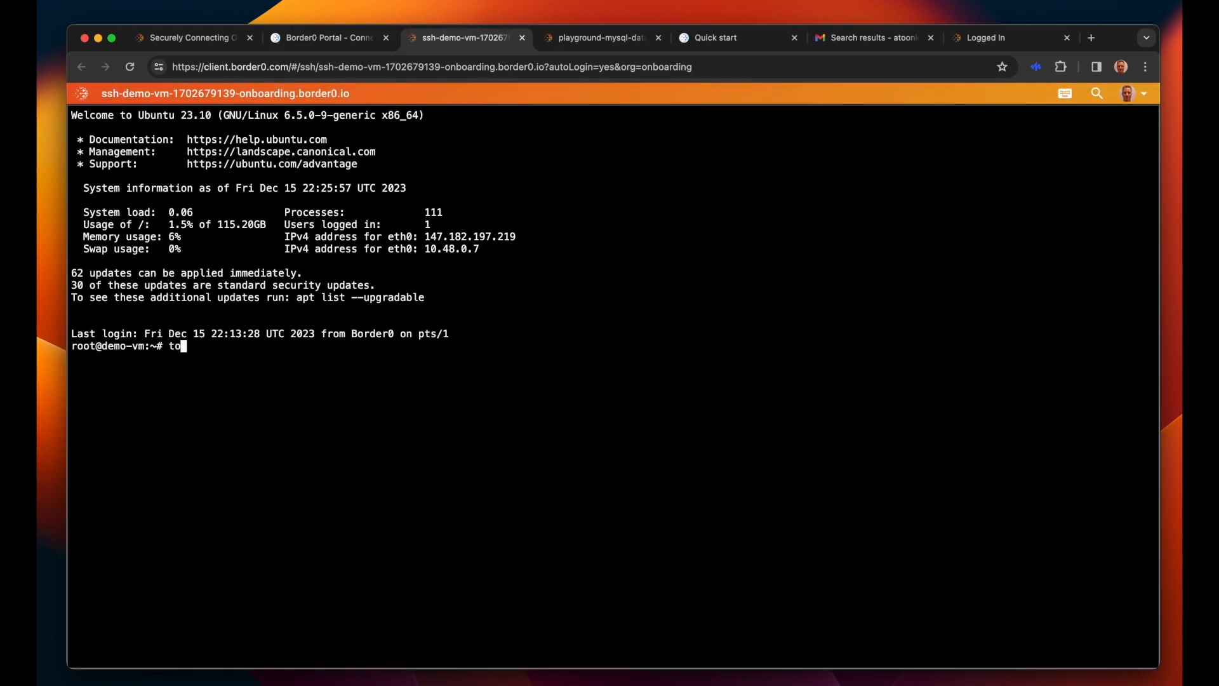
key(Return)
key(q)
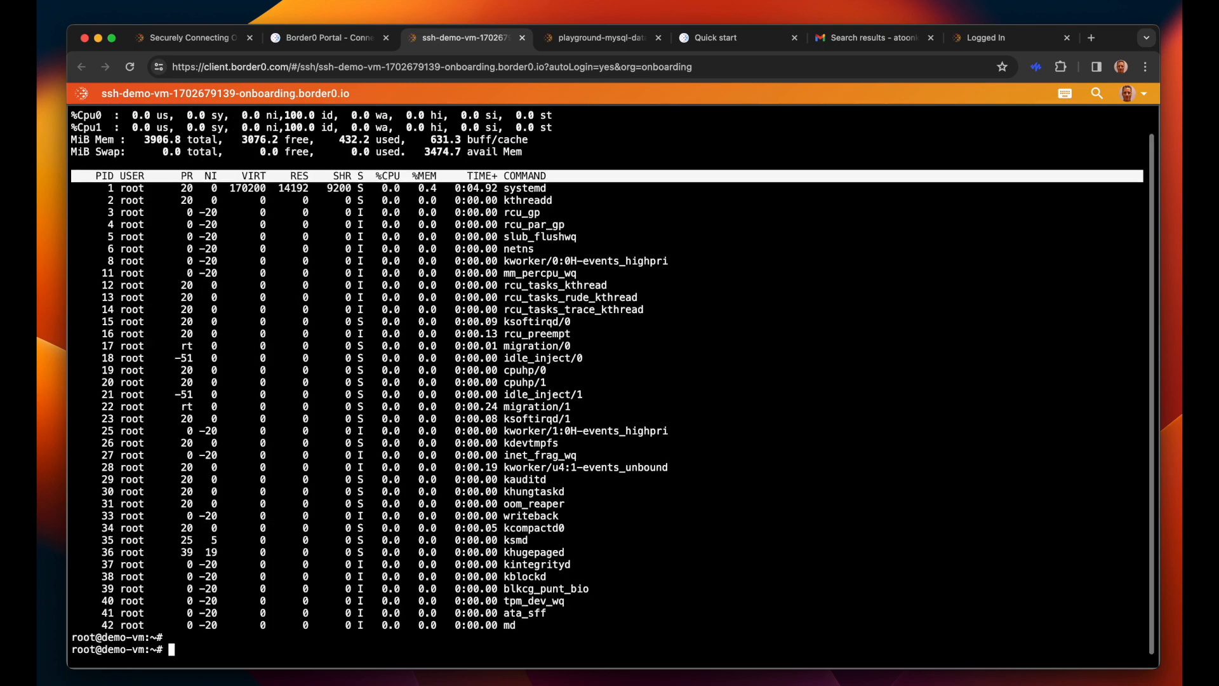
key(Return)
text(ls)
key(Return)
key(ctrl+d)
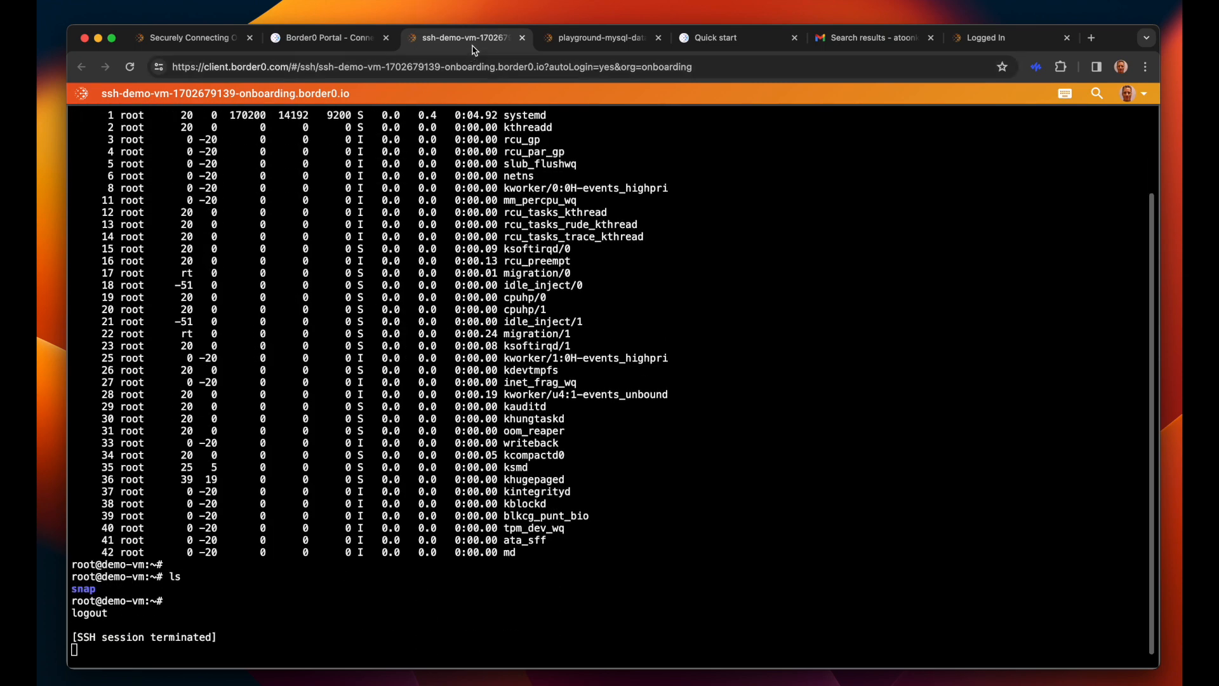
click(522, 37)
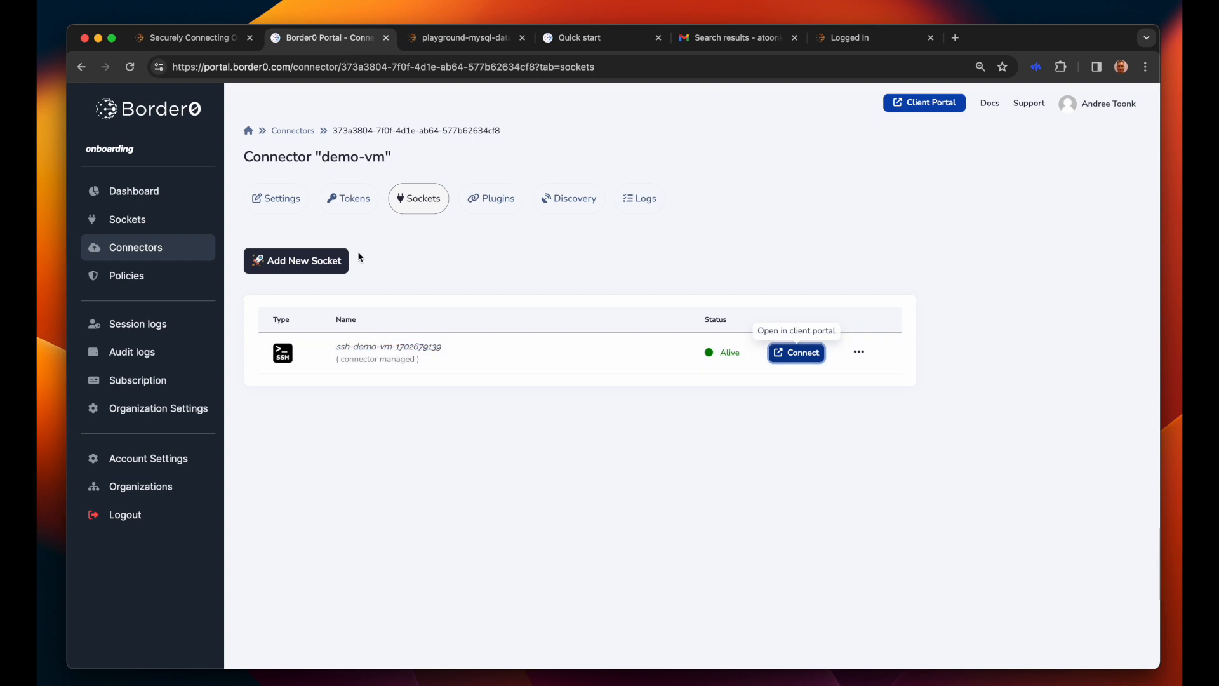
Step: Start adding a socket to demo-vm and examine the use cases under the SSH, Database, HTTP and TLS categories
click(316, 268)
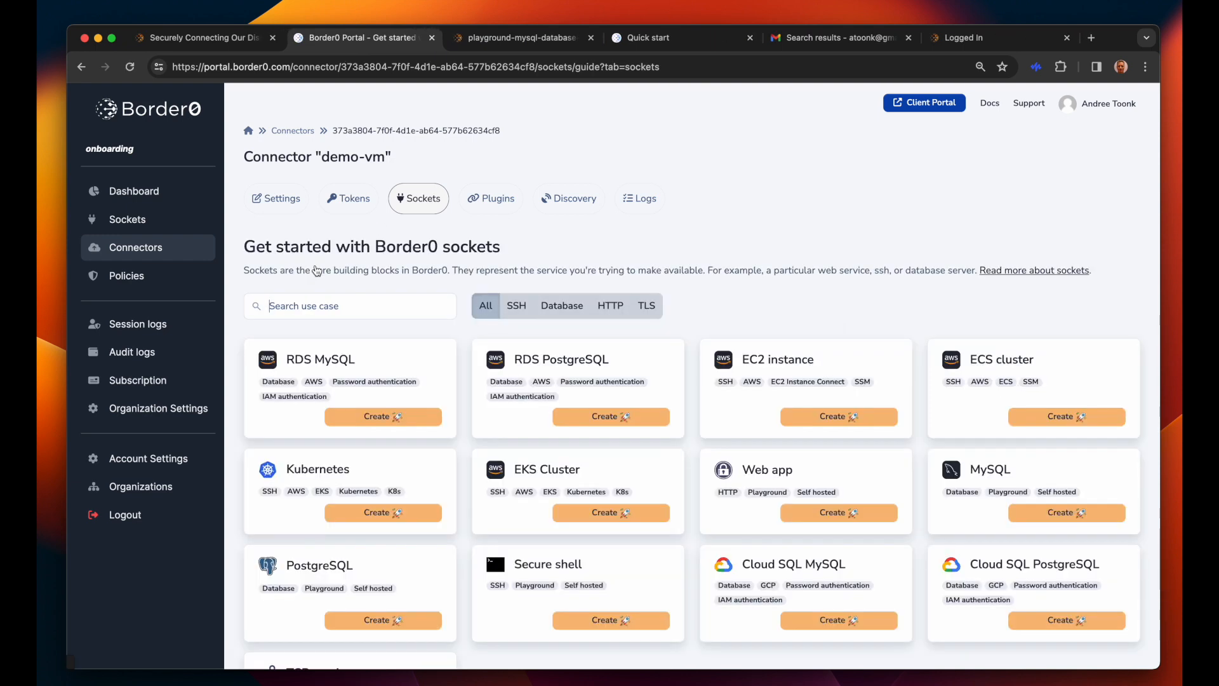
scroll(388, 256, down, 2)
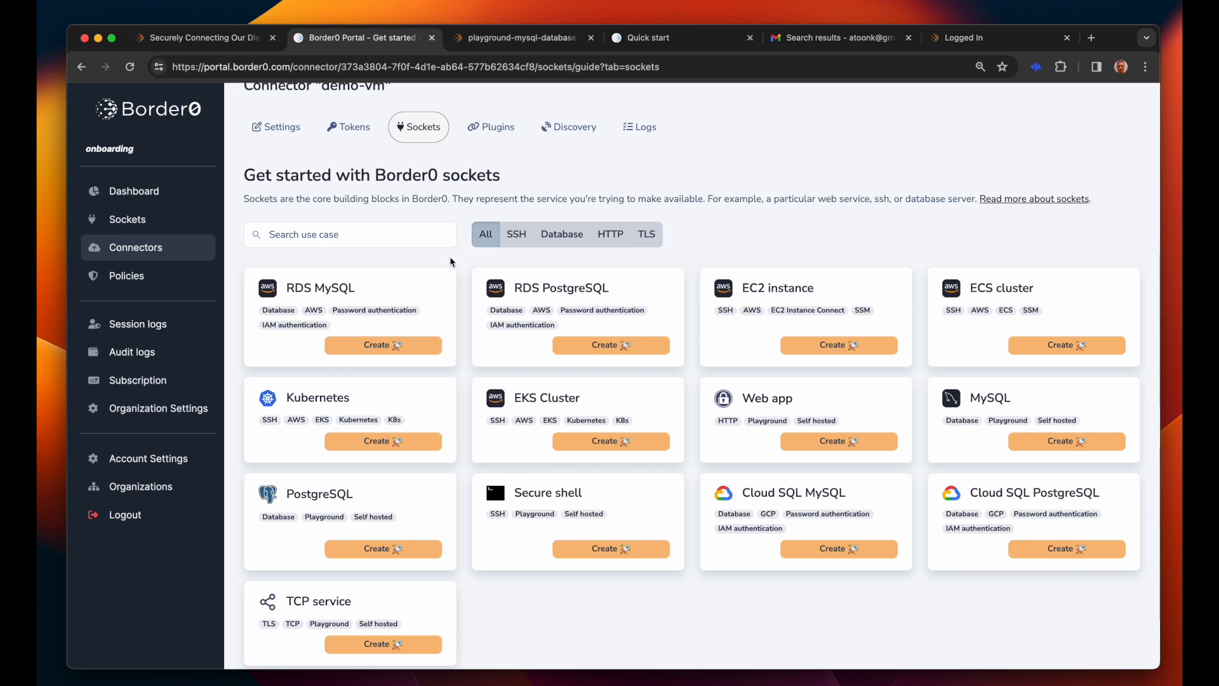
click(516, 234)
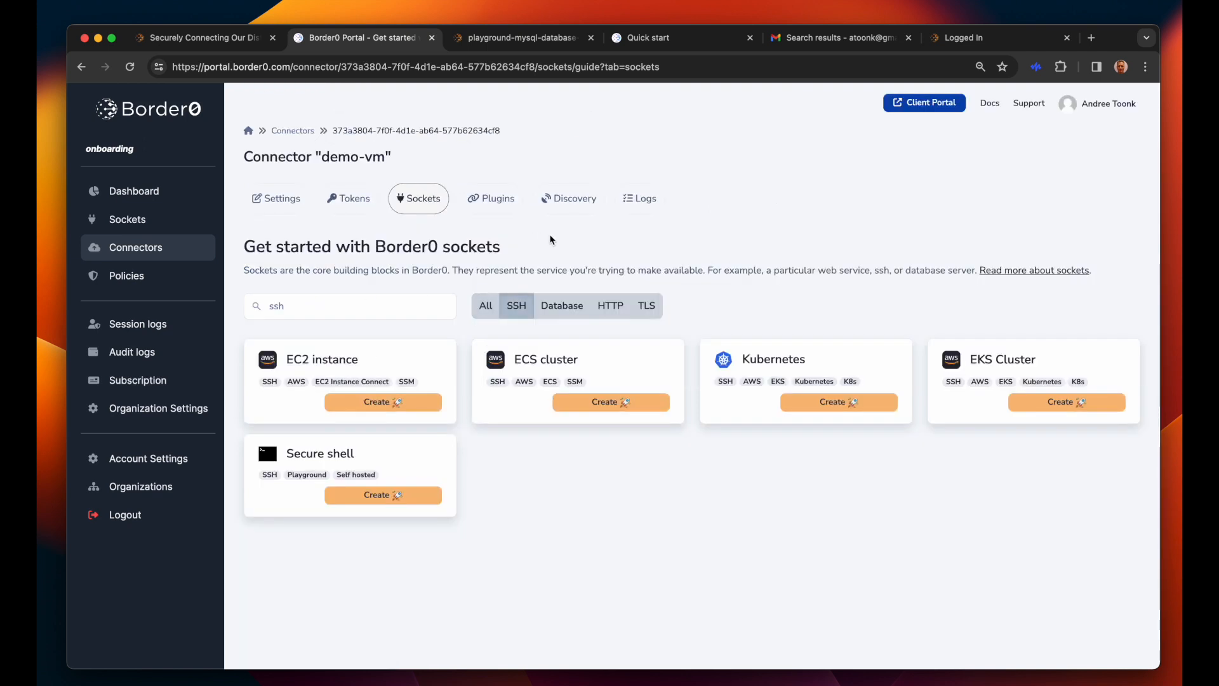
click(563, 307)
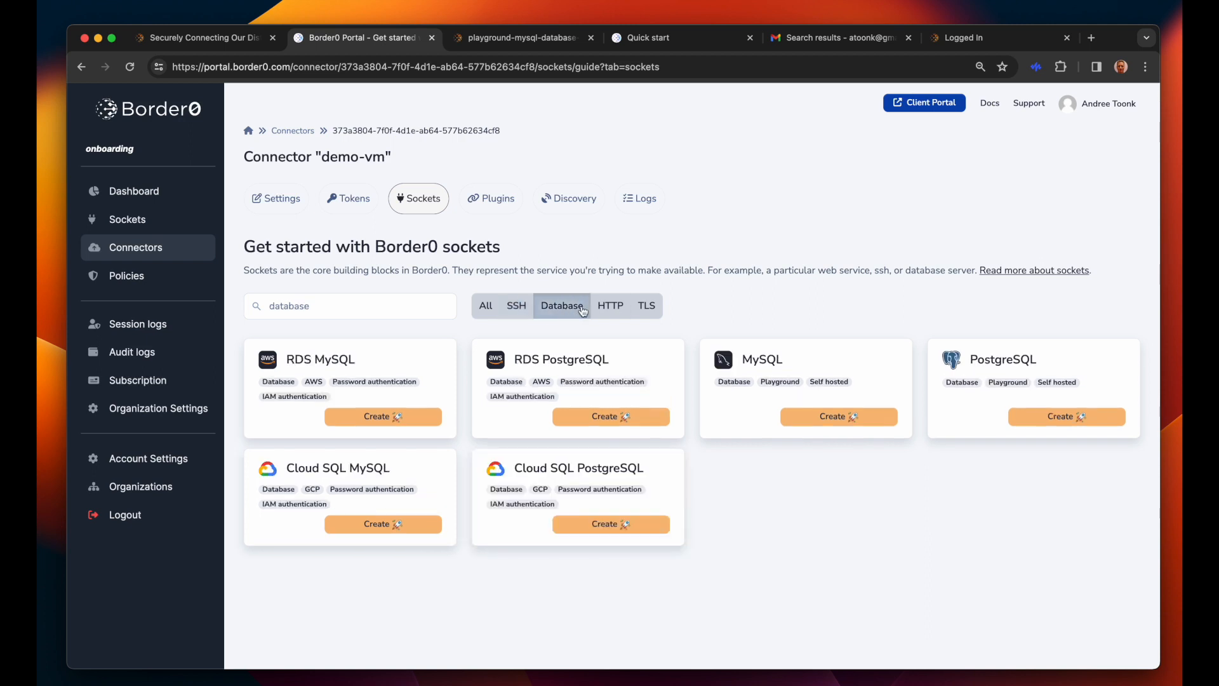
click(610, 307)
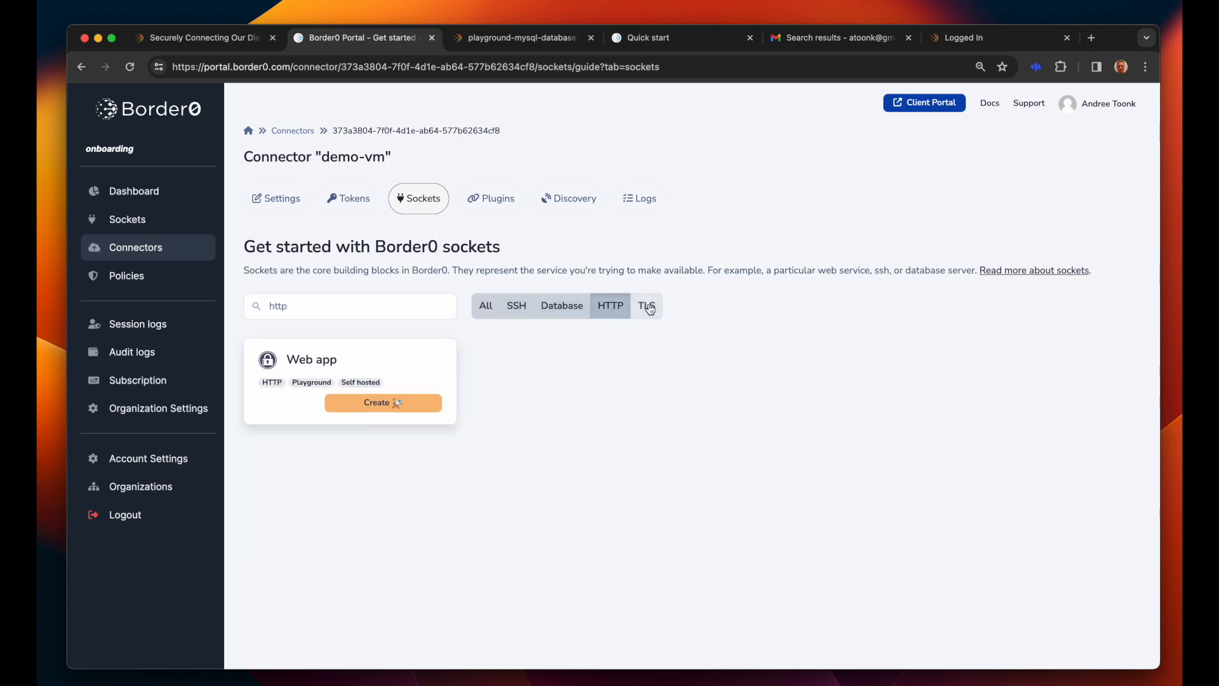
click(646, 307)
click(513, 312)
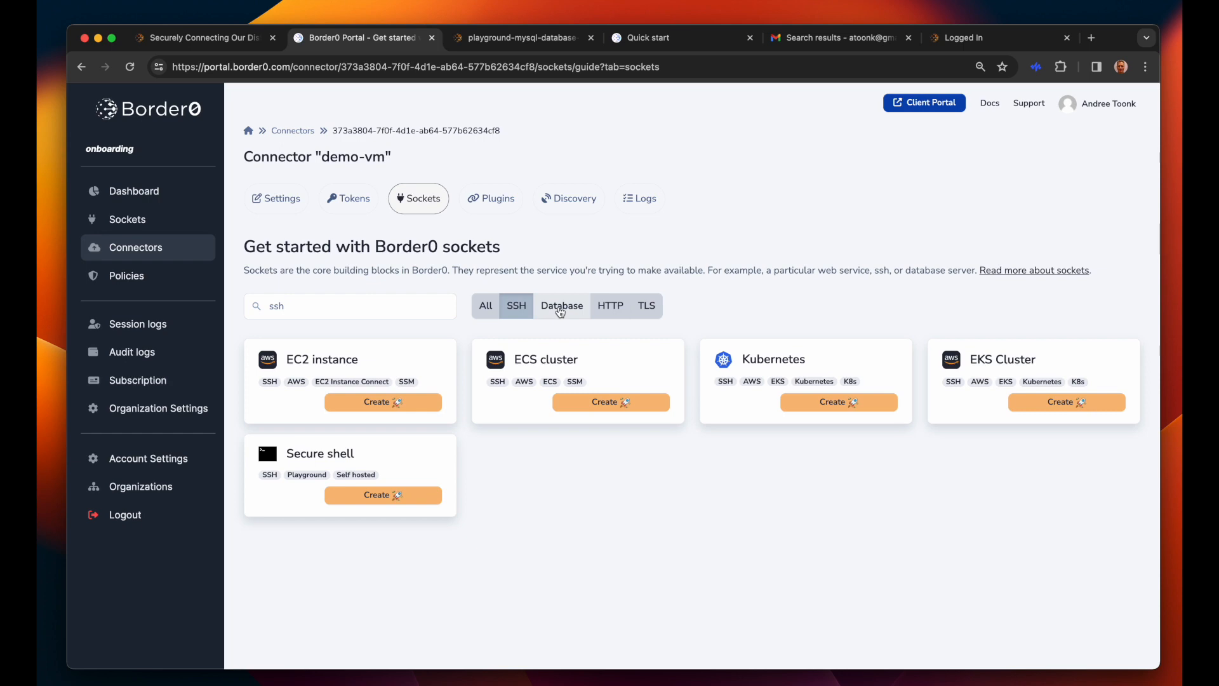
Step: Start a new MySQL database socket that uses the Border0 sandbox server for experimenting
click(559, 310)
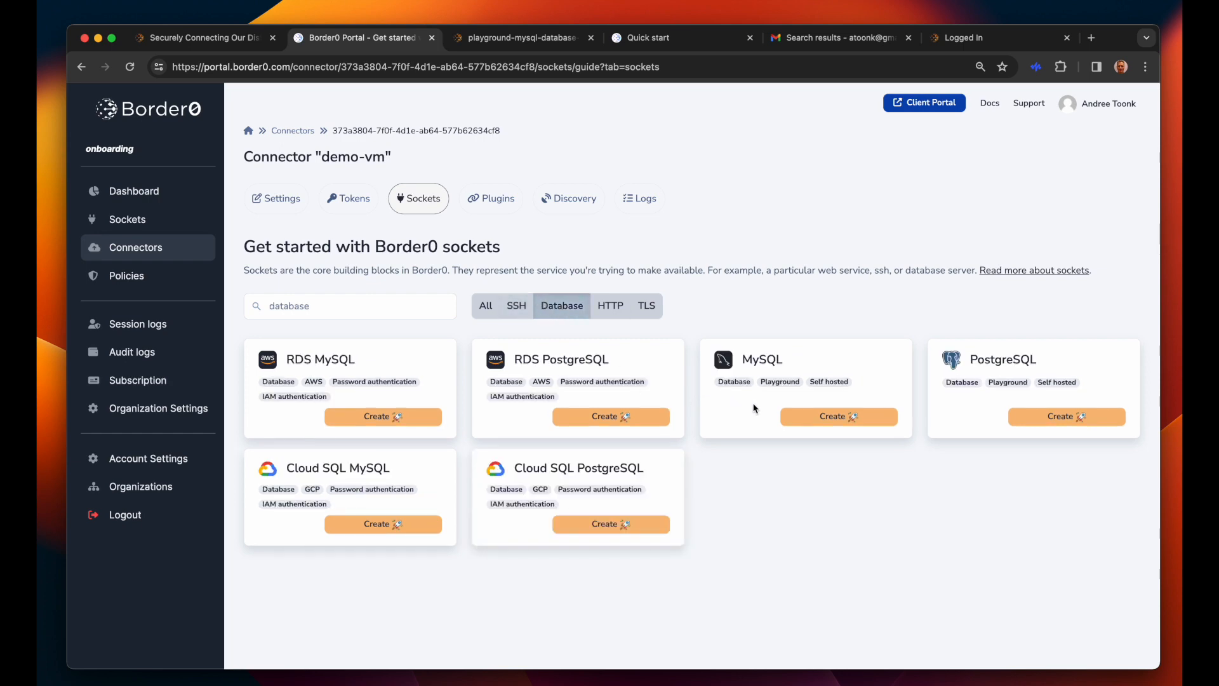
click(854, 423)
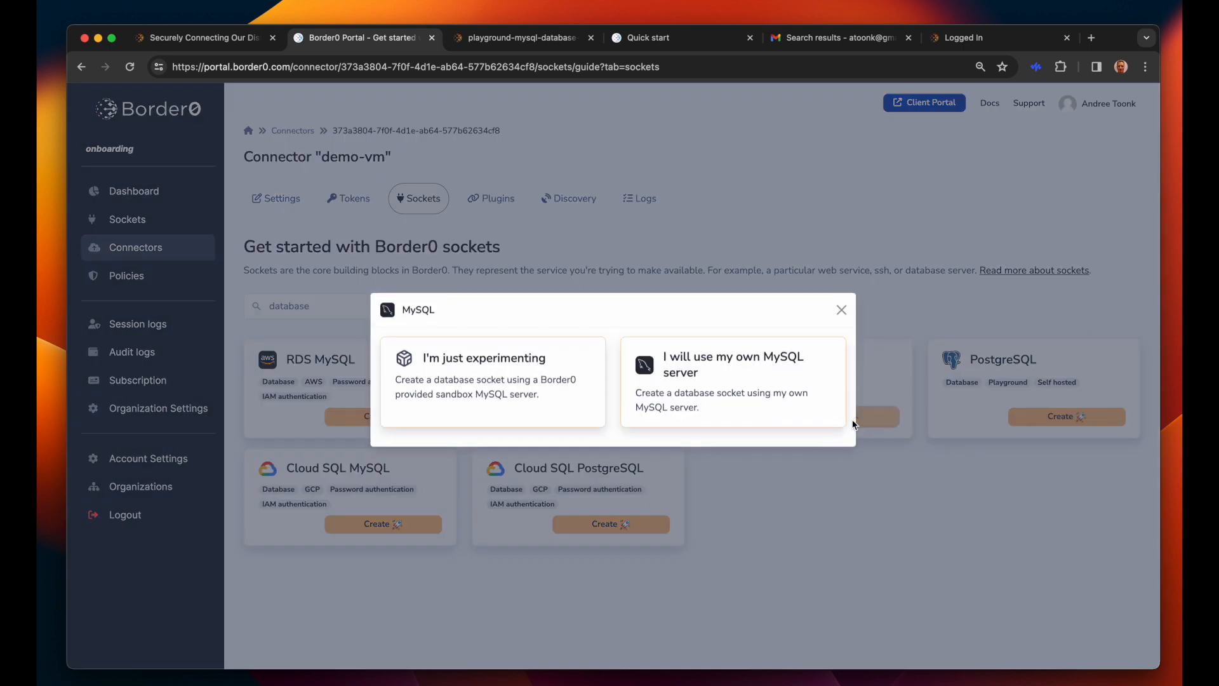
click(536, 390)
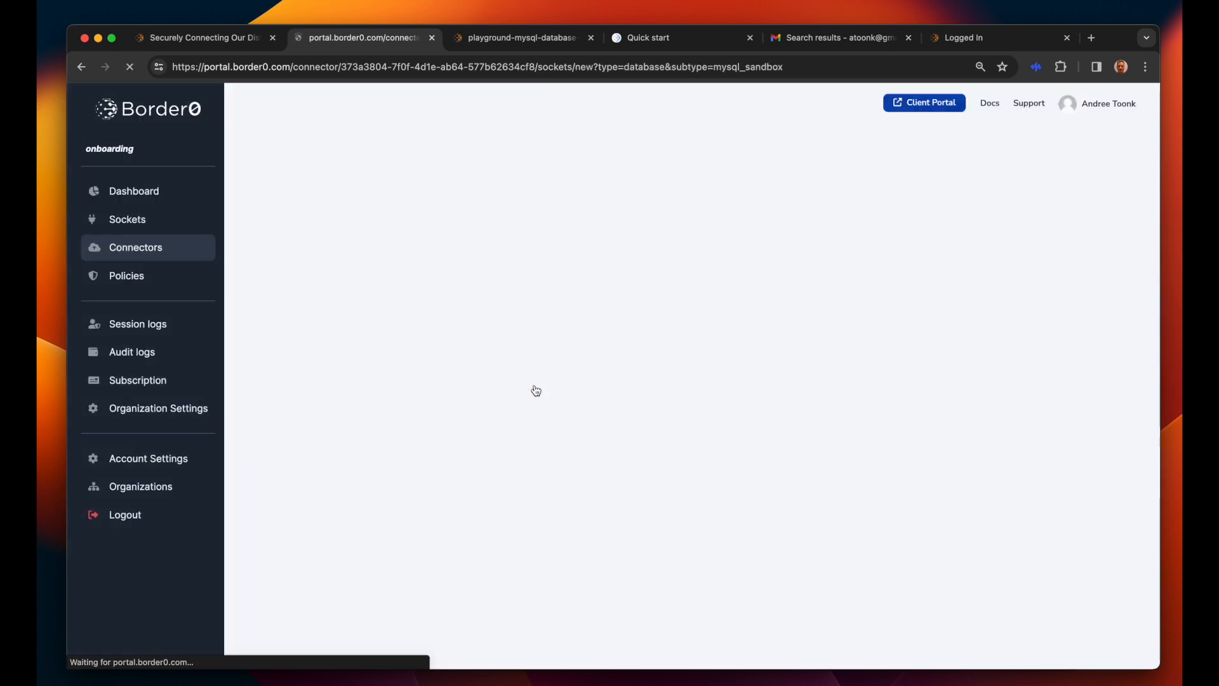
Step: Name the new database socket mysql-test
scroll(435, 379, down, 2)
drag(379, 229, 264, 230)
text(mys)
text(qlandree)
key(BackSpace)
key(BackSpace)
key(BackSpace)
key(BackSpace)
text(-test)
Step: Review the upstream, connector and tag settings, keep the Standard service type and demo-vm connector, and create the database socket
scroll(410, 294, down, 2)
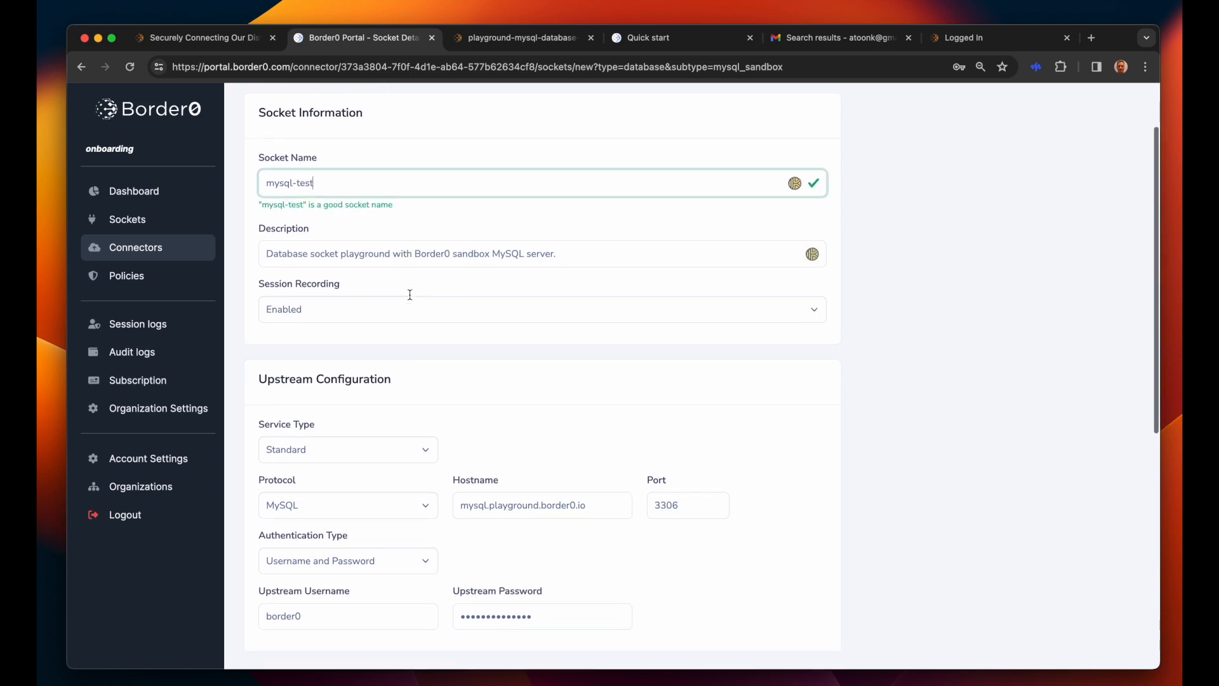
scroll(409, 295, down, 2)
scroll(410, 302, down, 1)
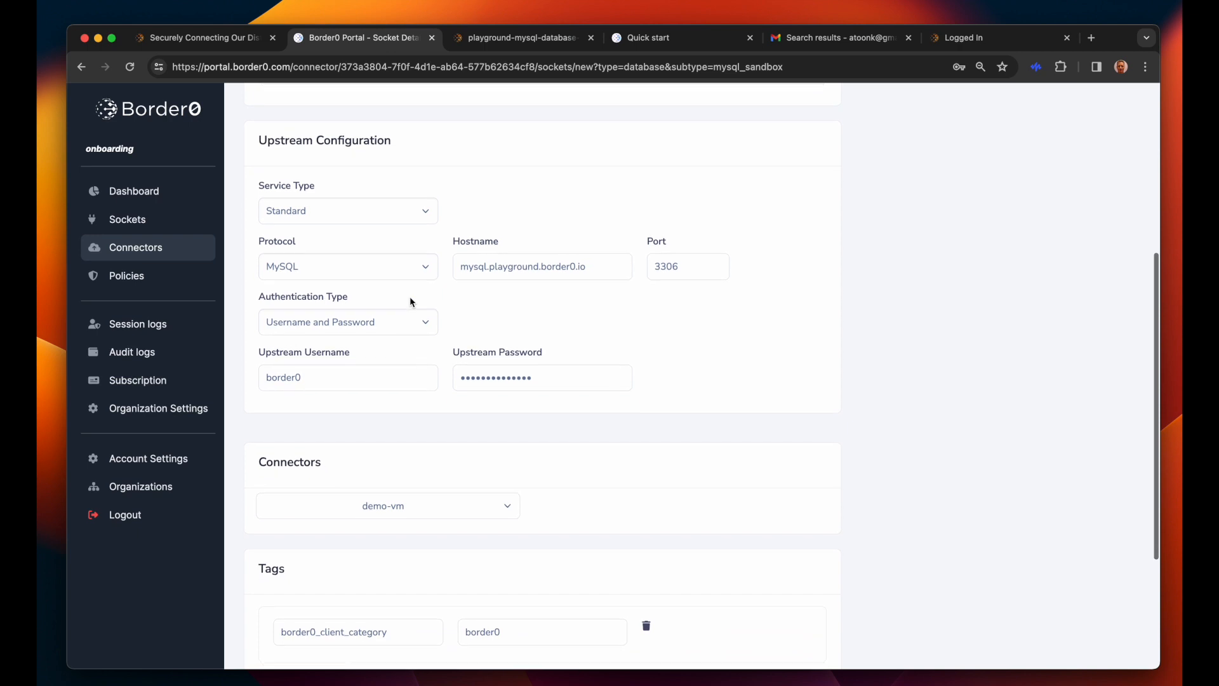
click(419, 214)
click(526, 190)
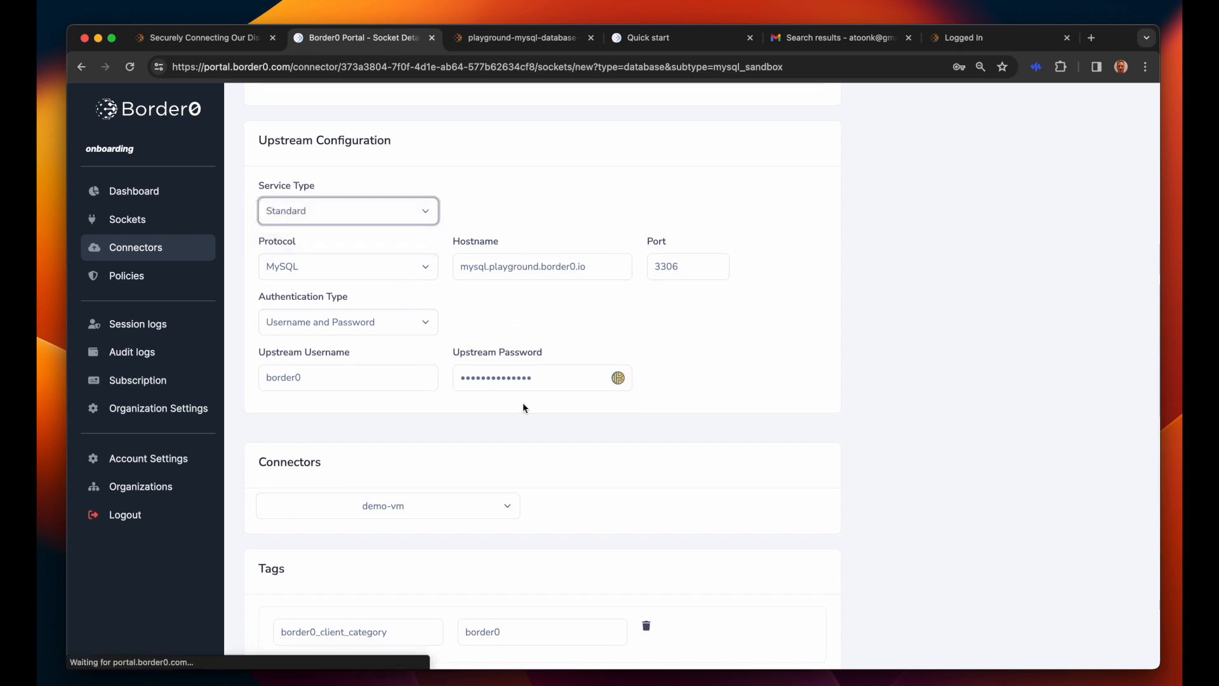
scroll(531, 379, down, 1)
scroll(375, 260, down, 1)
scroll(413, 262, down, 2)
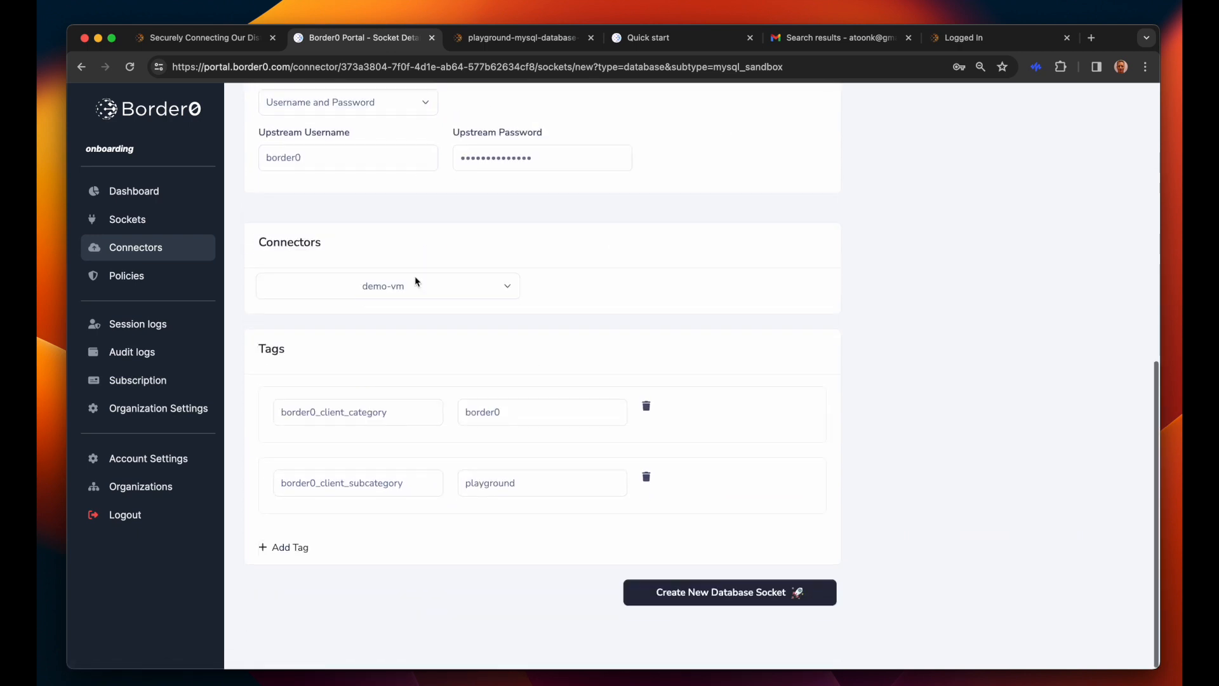
click(735, 611)
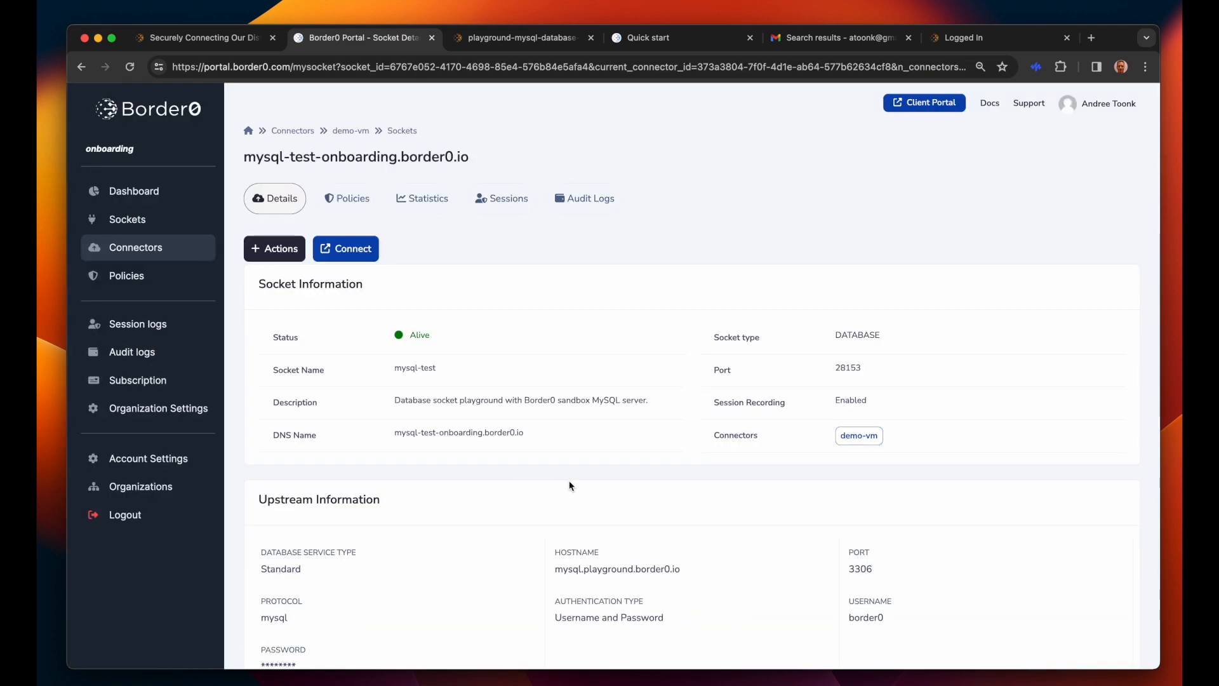
Step: Return to the demo-vm connector's sockets and start a new web app socket using the Border0 sandbox
click(350, 130)
click(399, 200)
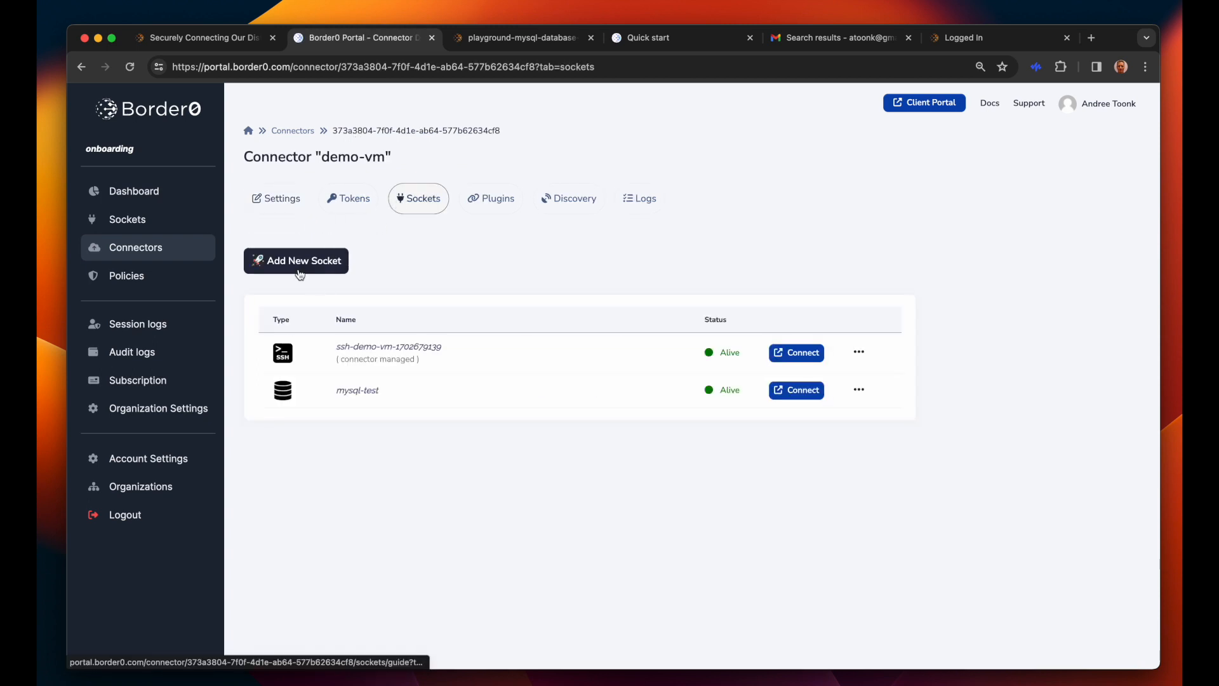
click(297, 259)
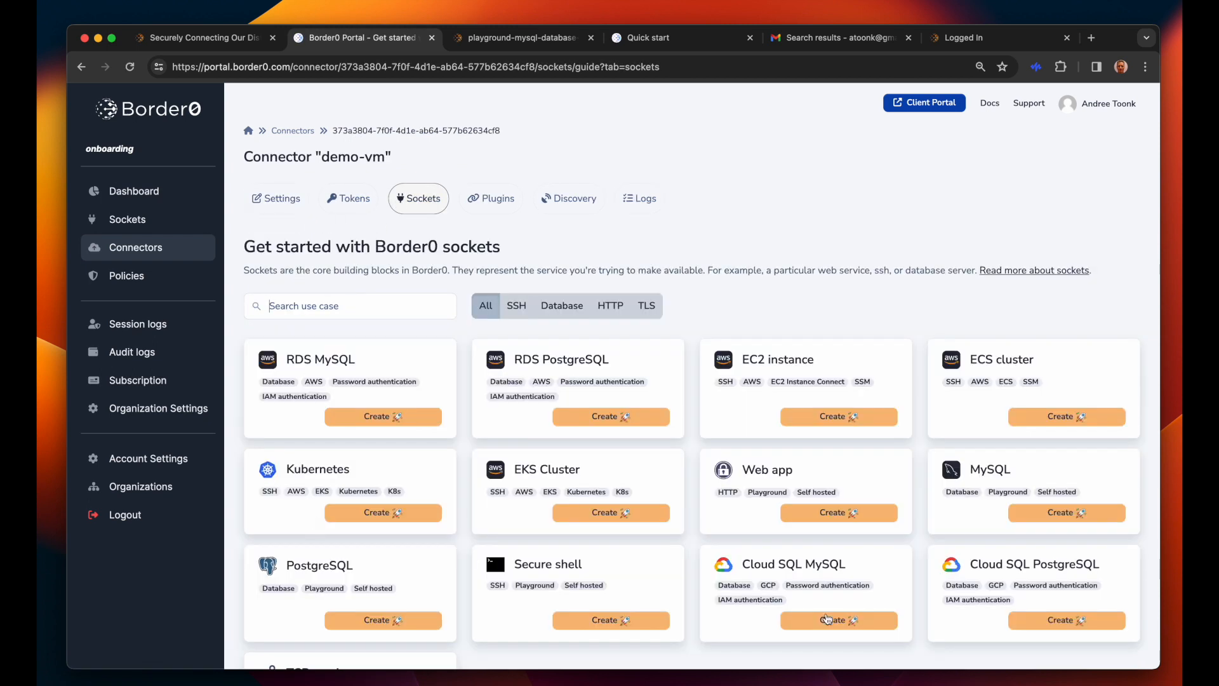
click(833, 517)
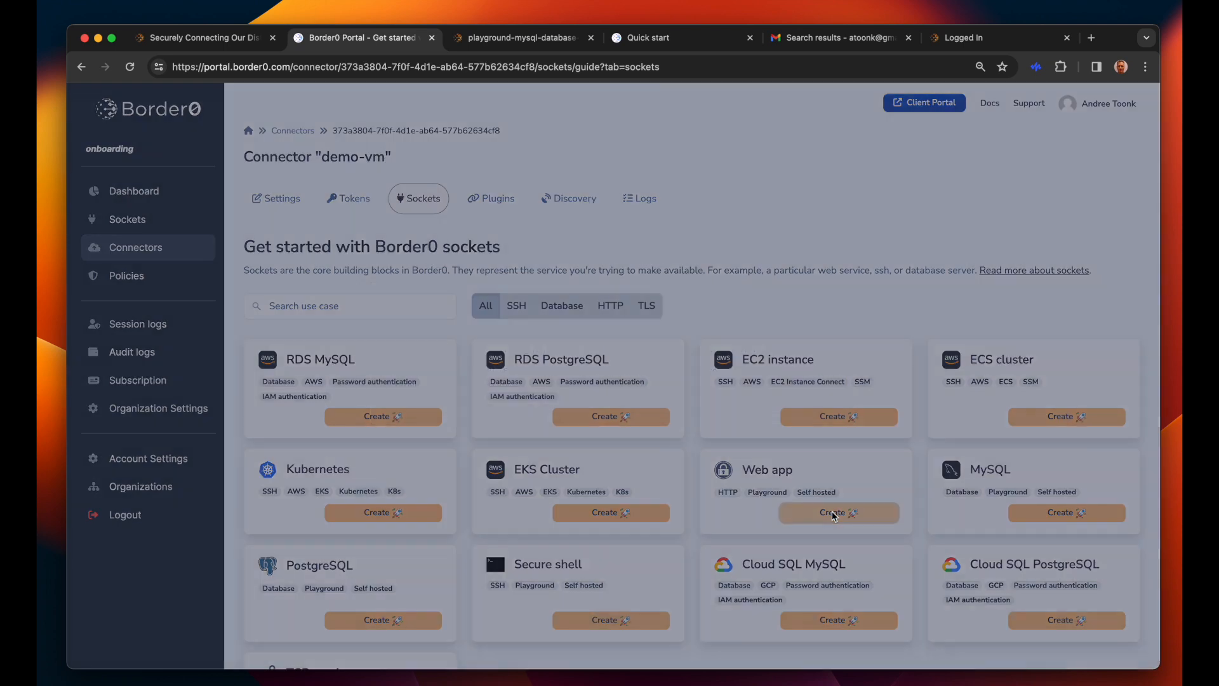
click(498, 407)
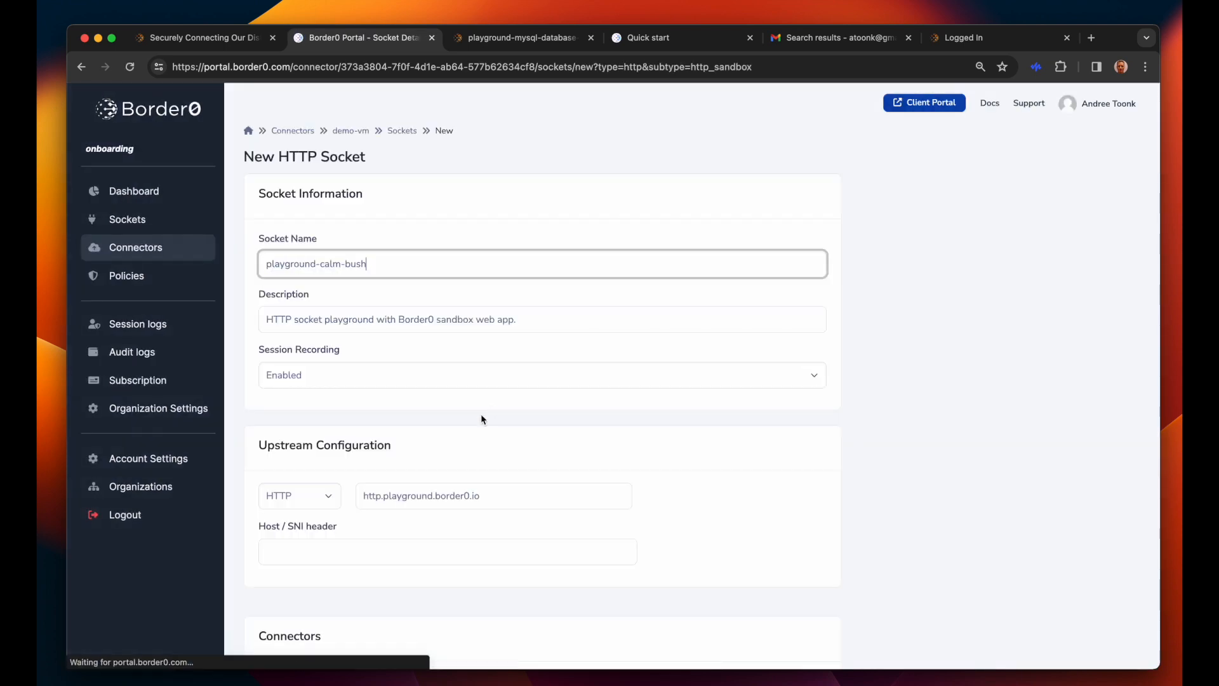
Step: Review the prefilled HTTP upstream, demo-vm connector and tags, and create the HTTP socket with them
scroll(374, 402, down, 2)
scroll(374, 402, down, 1)
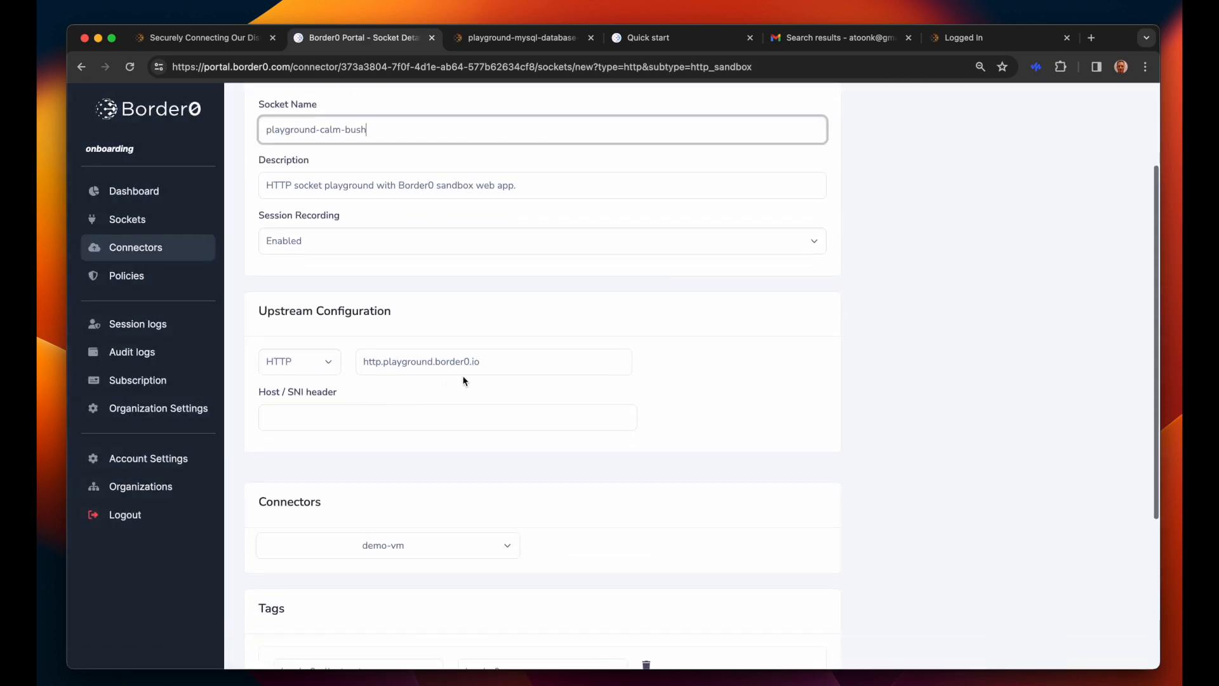
scroll(410, 367, down, 5)
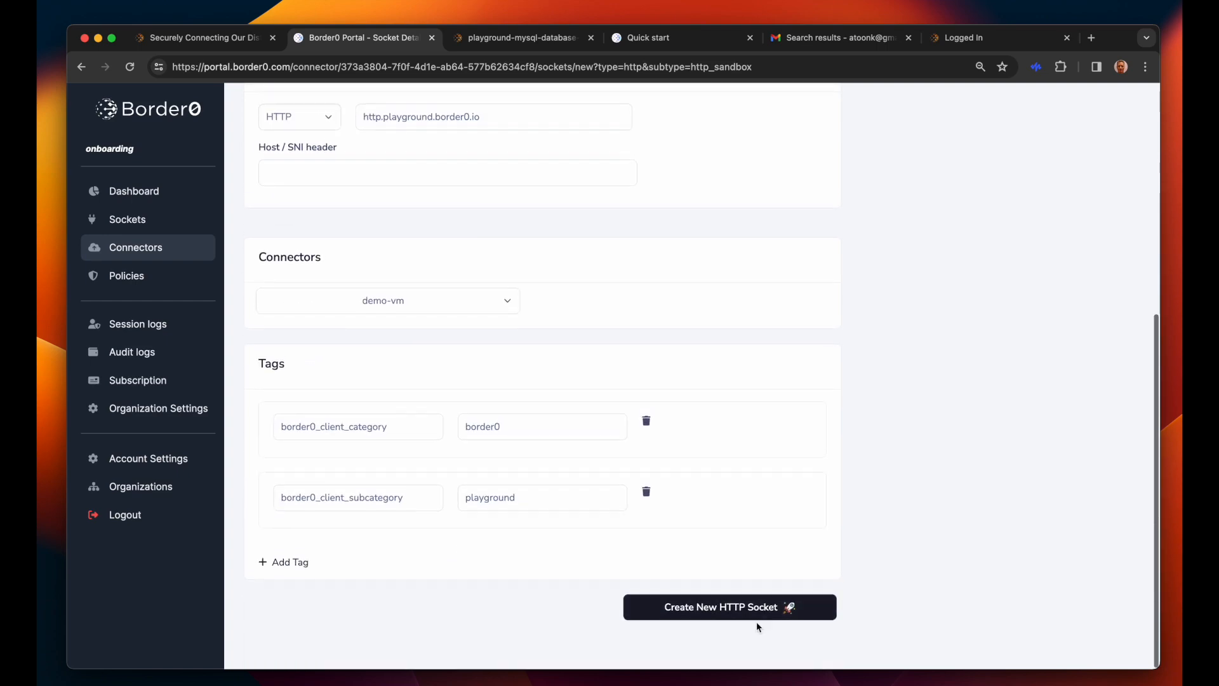
click(744, 611)
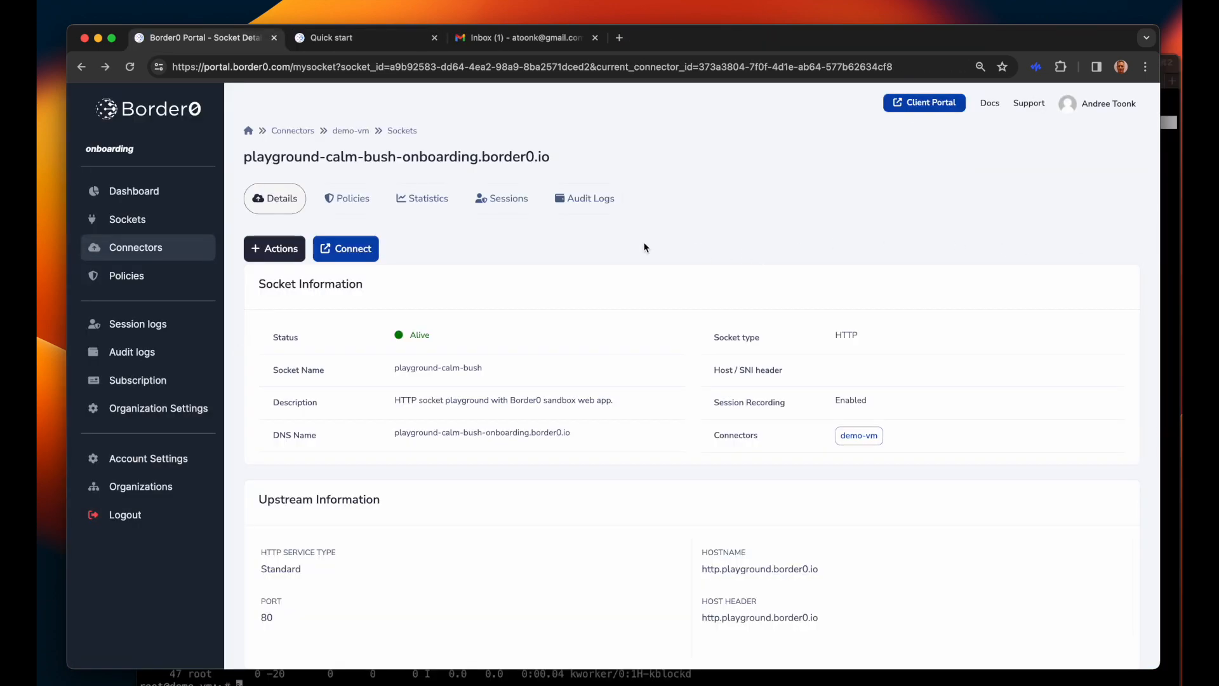
Step: Open the playground-calm-bush socket's policies and examine default-org-policy in both its summary and JSON forms
click(353, 207)
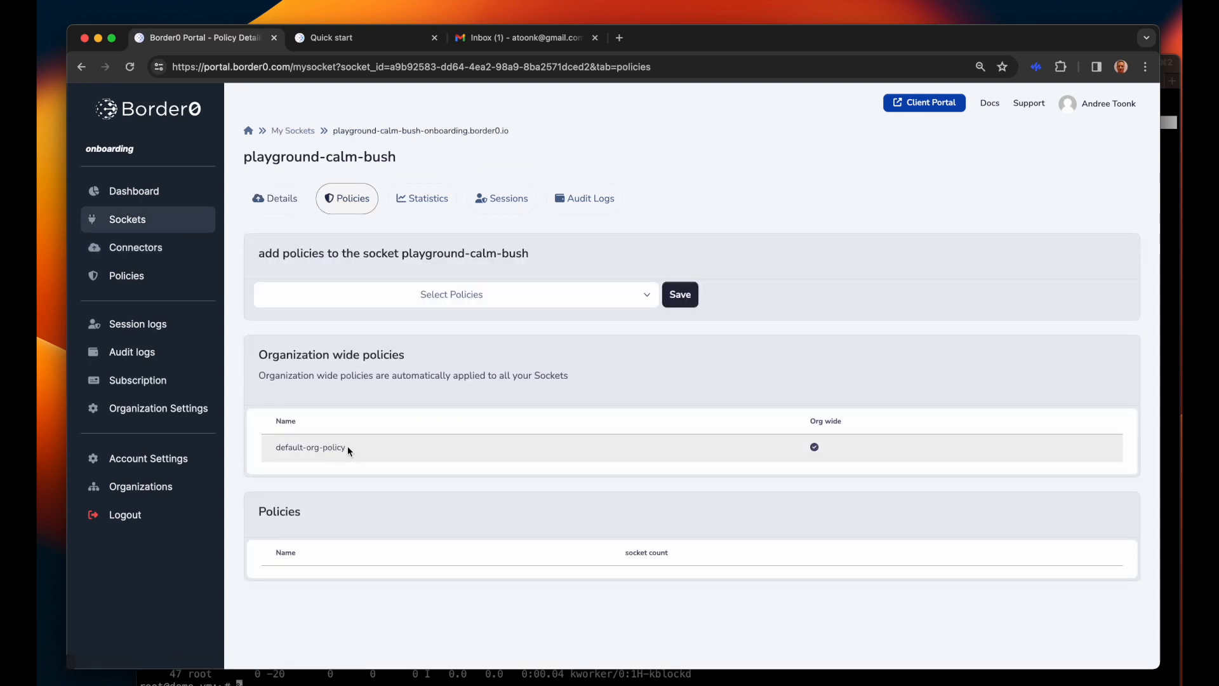
click(348, 446)
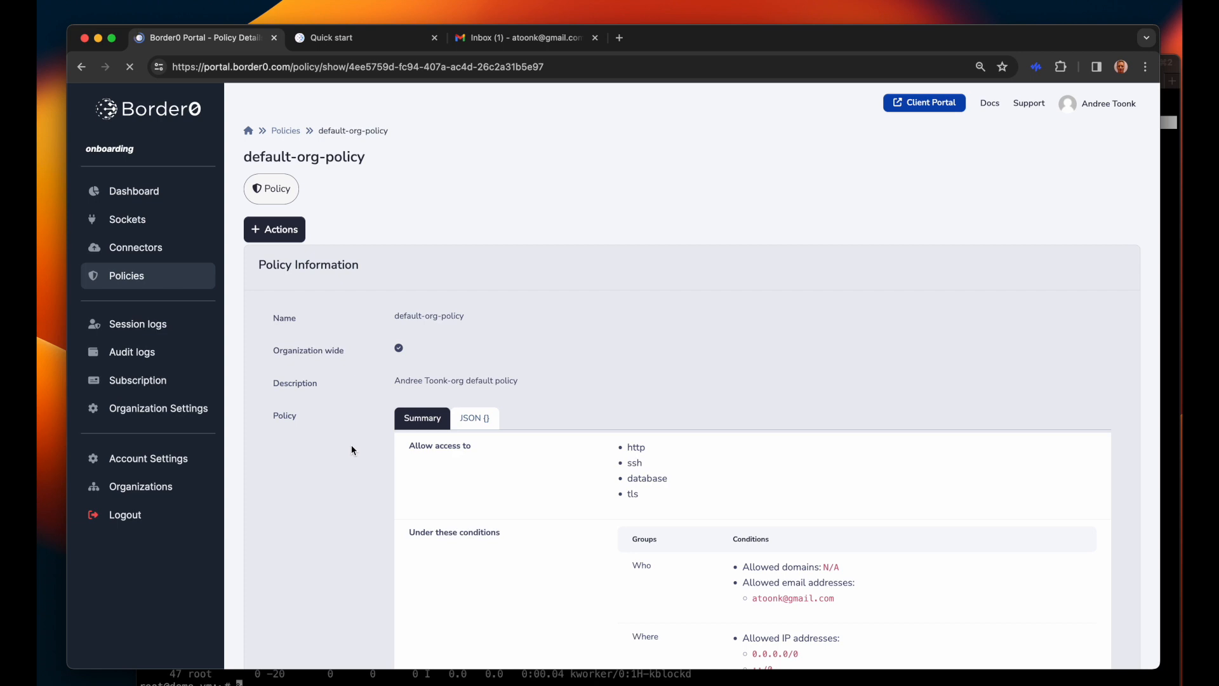
scroll(378, 444, down, 1)
scroll(378, 443, down, 2)
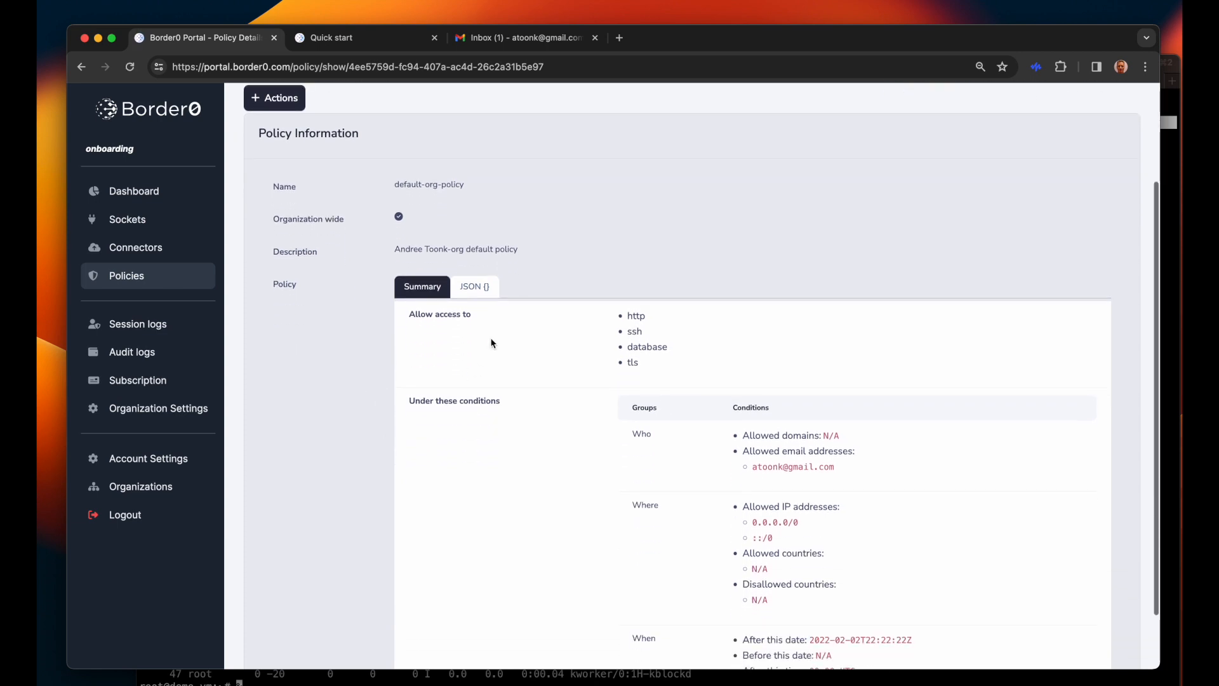
click(475, 293)
scroll(492, 321, down, 2)
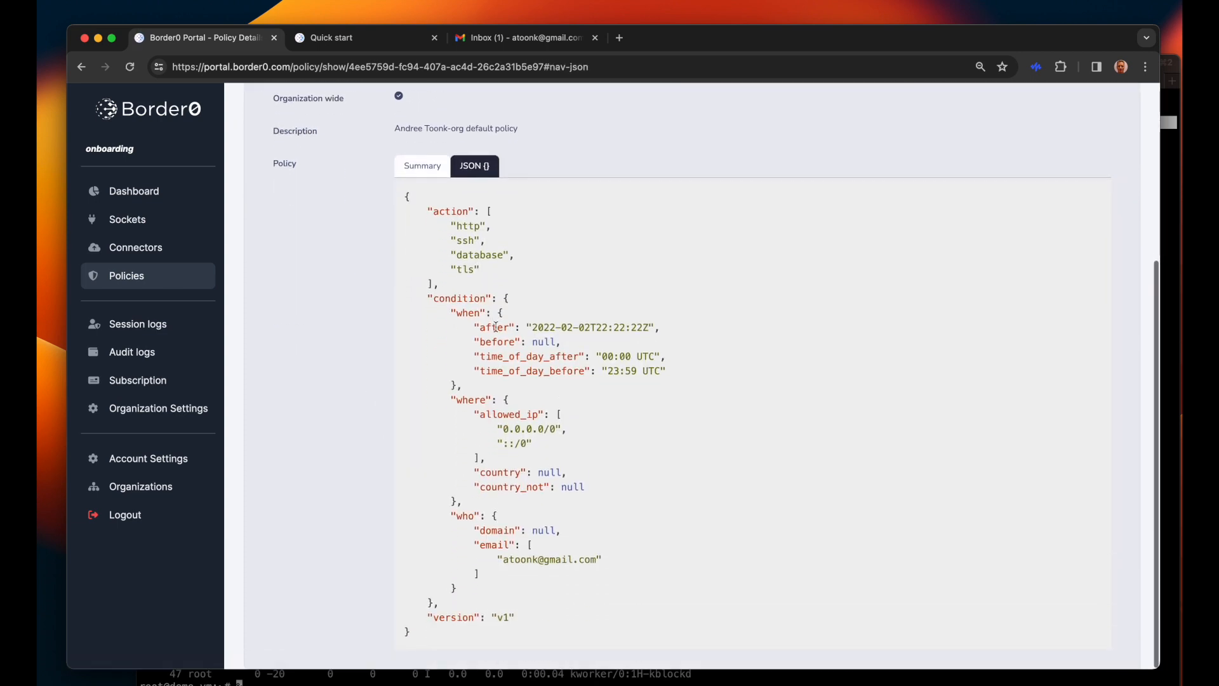
scroll(496, 326, up, 2)
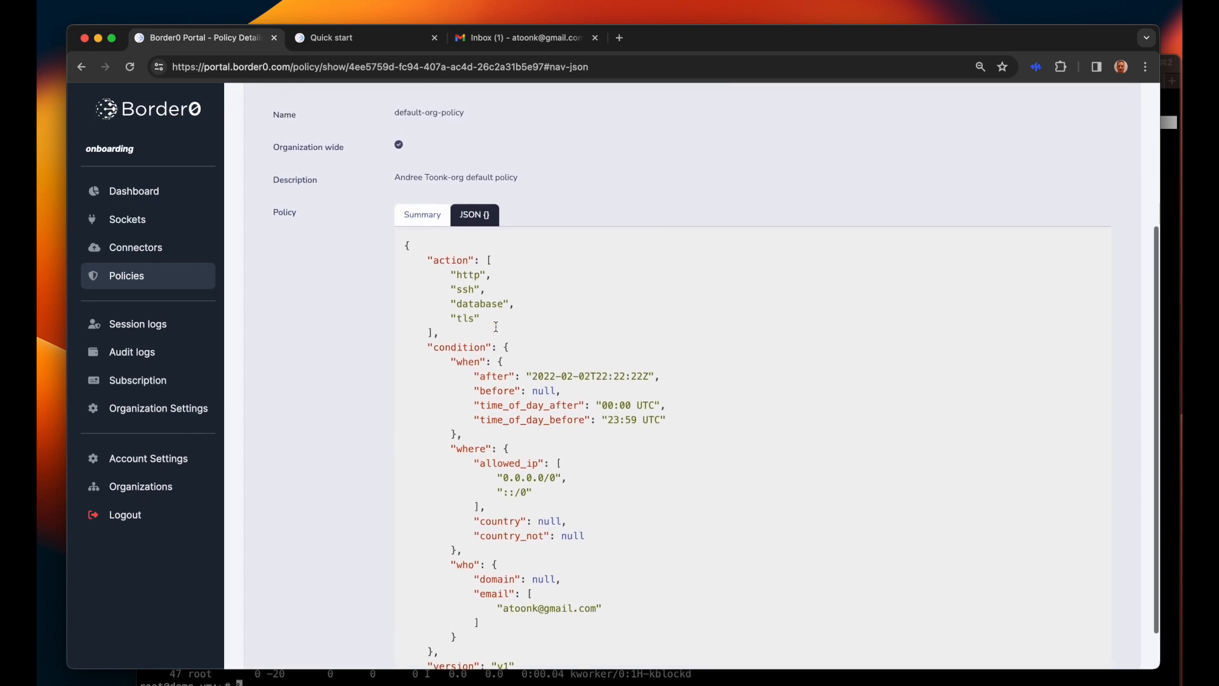
scroll(496, 331, up, 3)
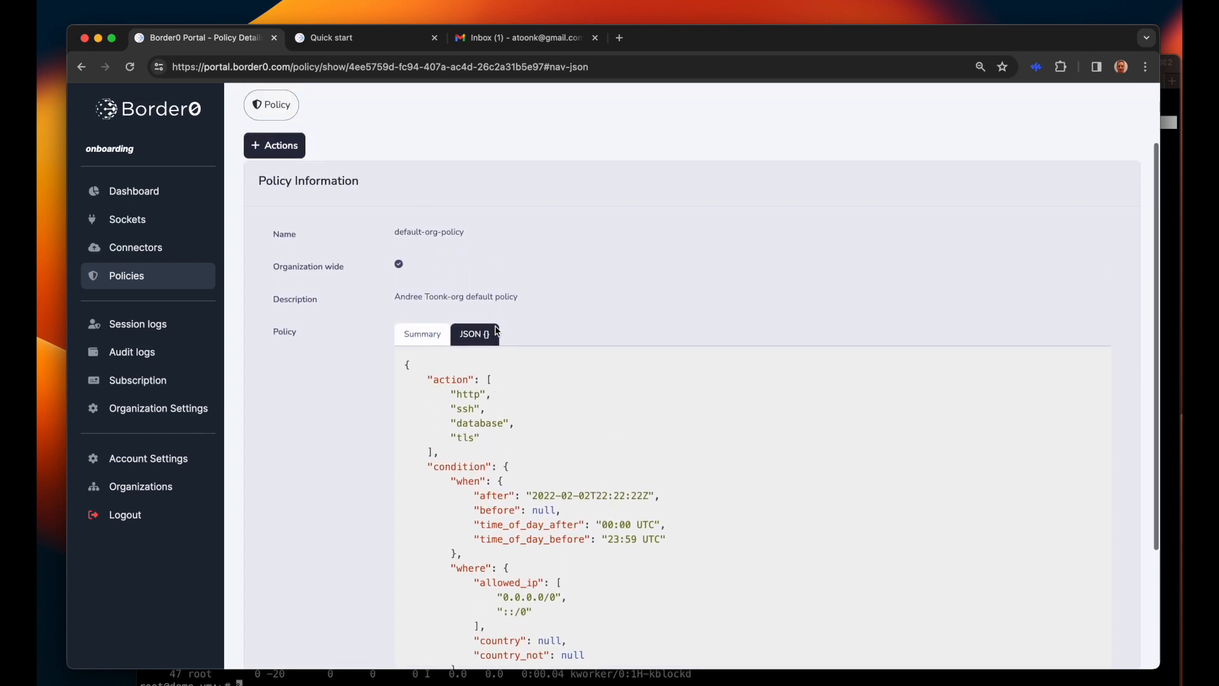
Step: Open default-org-policy for editing and go to its Who and Where conditions
click(279, 231)
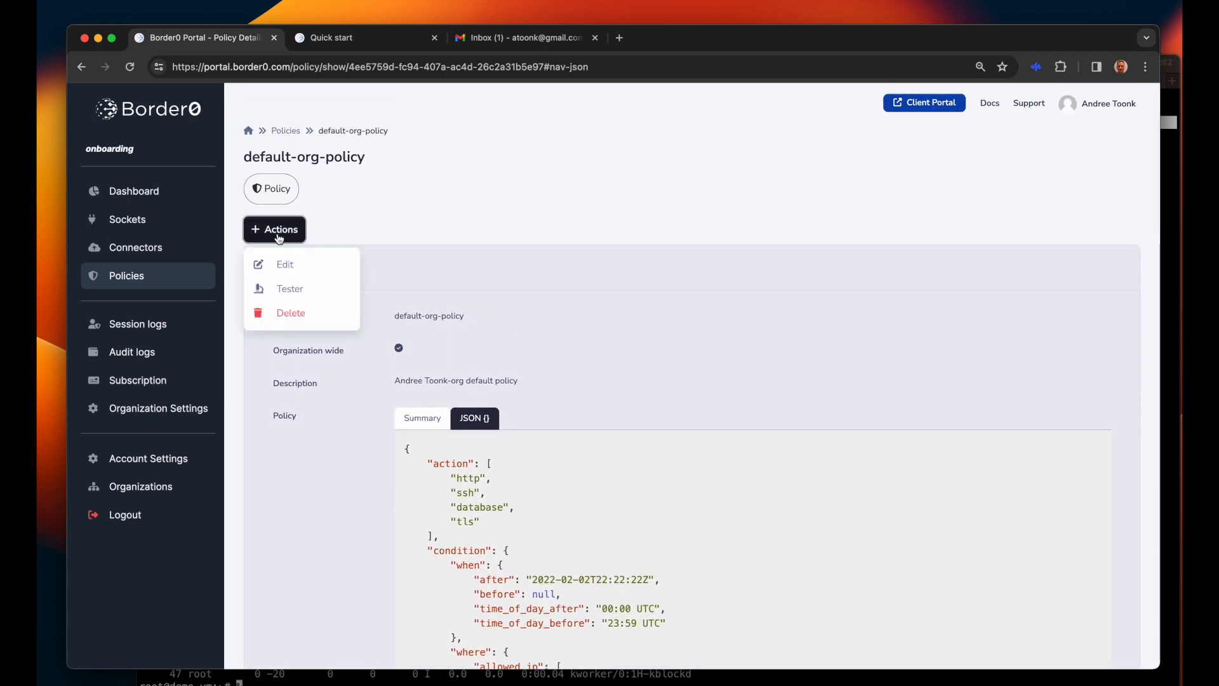
click(280, 261)
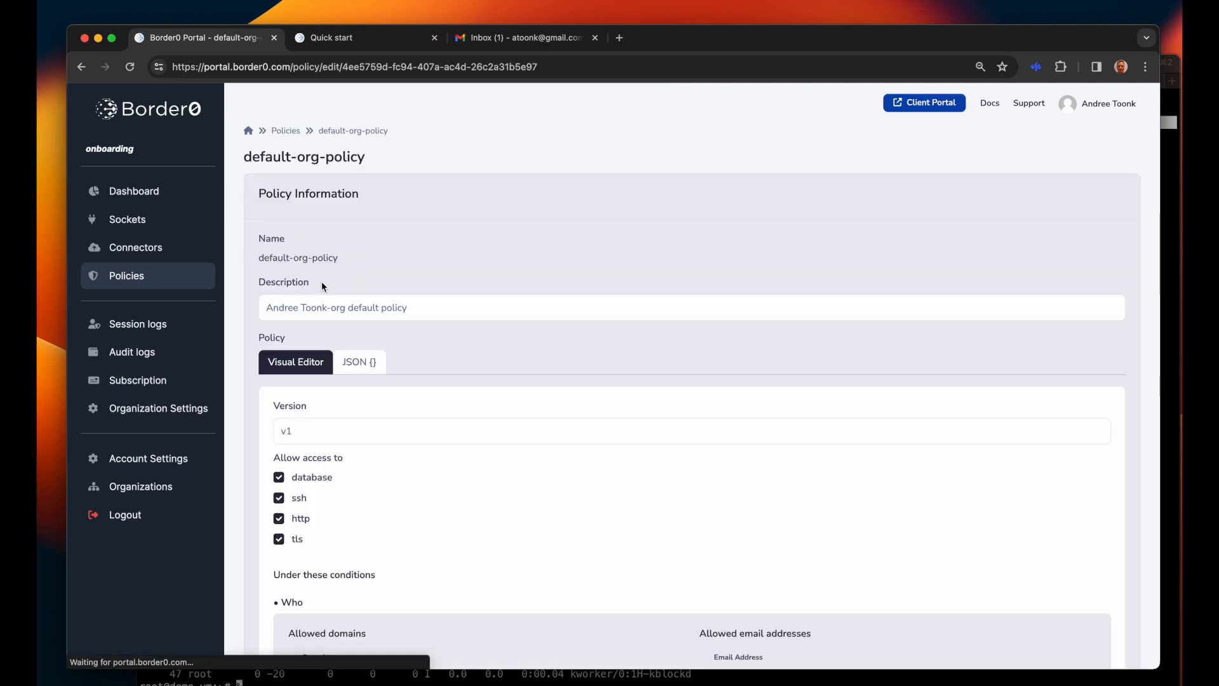
scroll(324, 296, down, 5)
scroll(324, 297, down, 3)
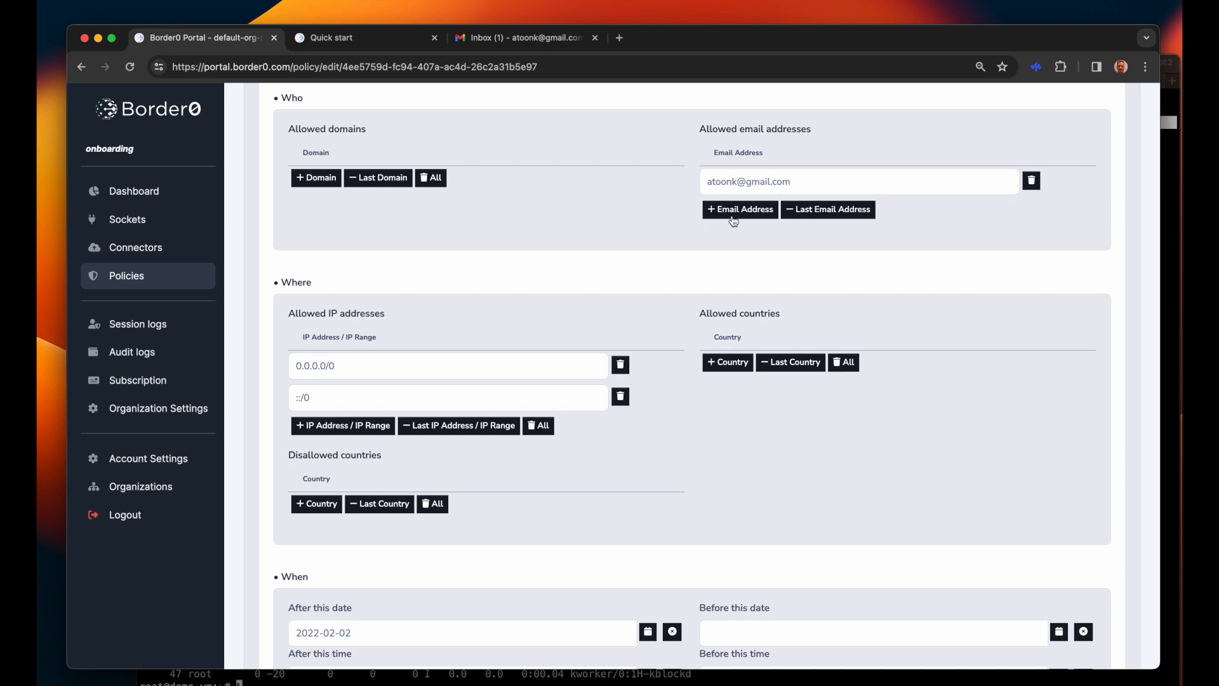
Step: Try adding an allowed email address entry and an allowed country entry to the policy, removing each one again
click(711, 211)
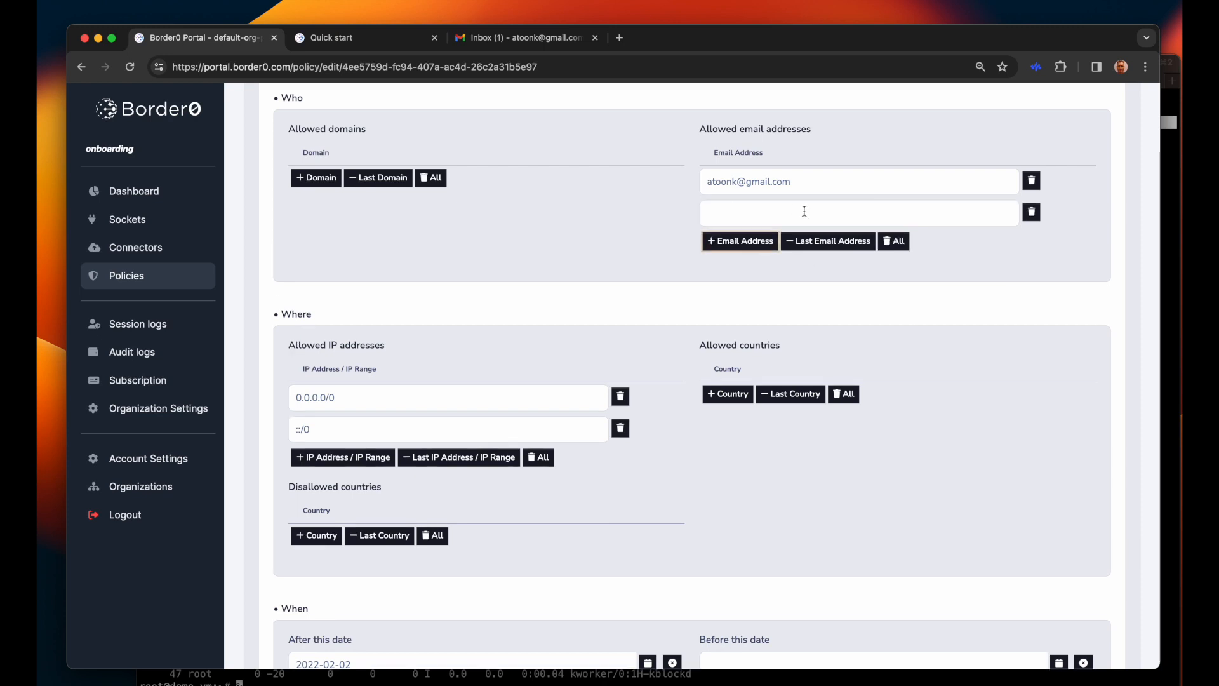
click(1030, 217)
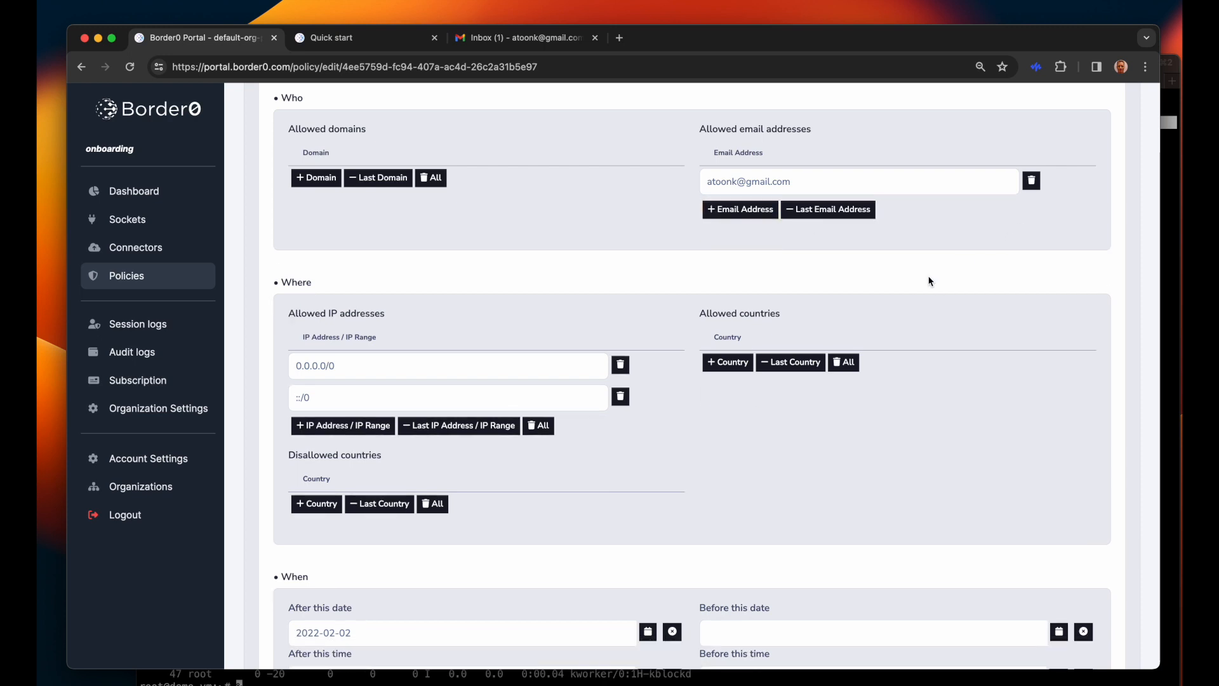
click(734, 365)
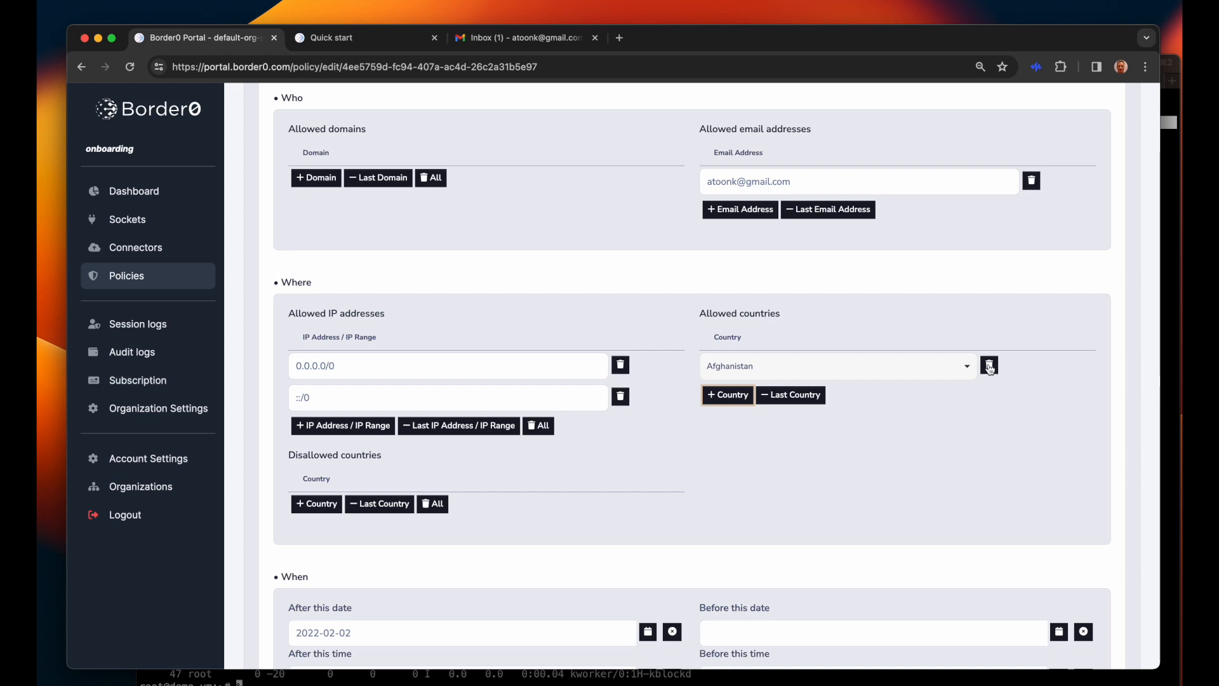
click(1030, 363)
Step: Review the policy's remaining conditions and its JSON definition, and update default-org-policy
scroll(903, 487, down, 3)
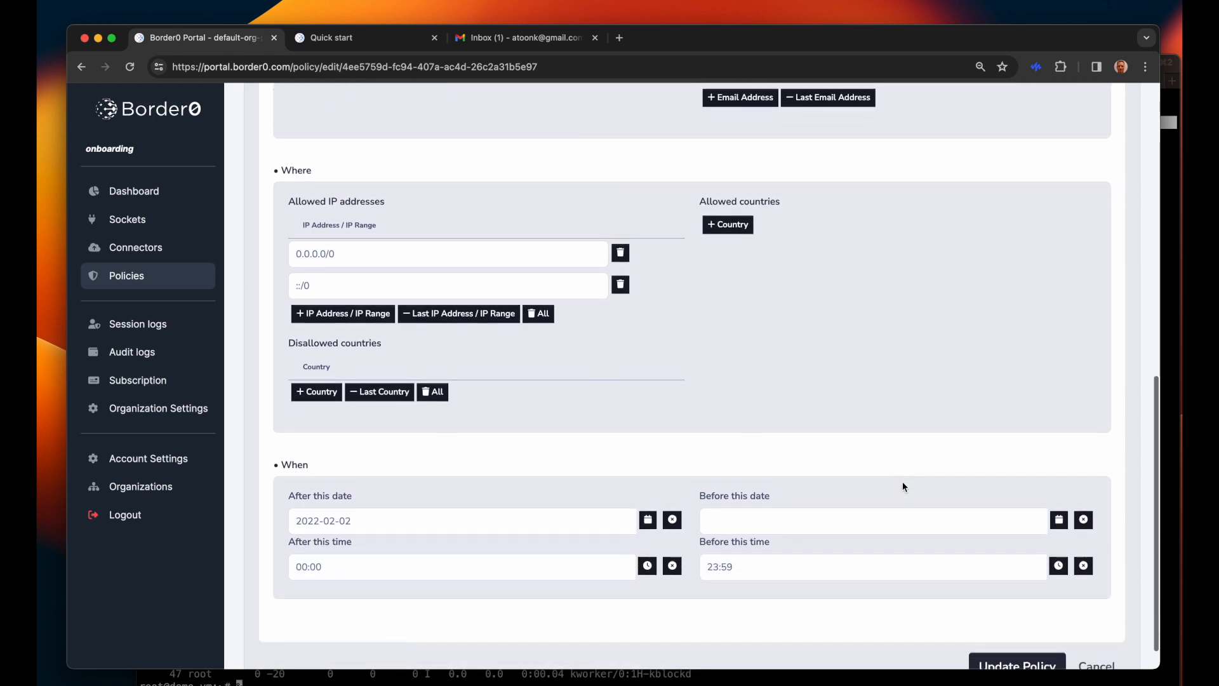
scroll(904, 487, up, 5)
scroll(419, 229, up, 5)
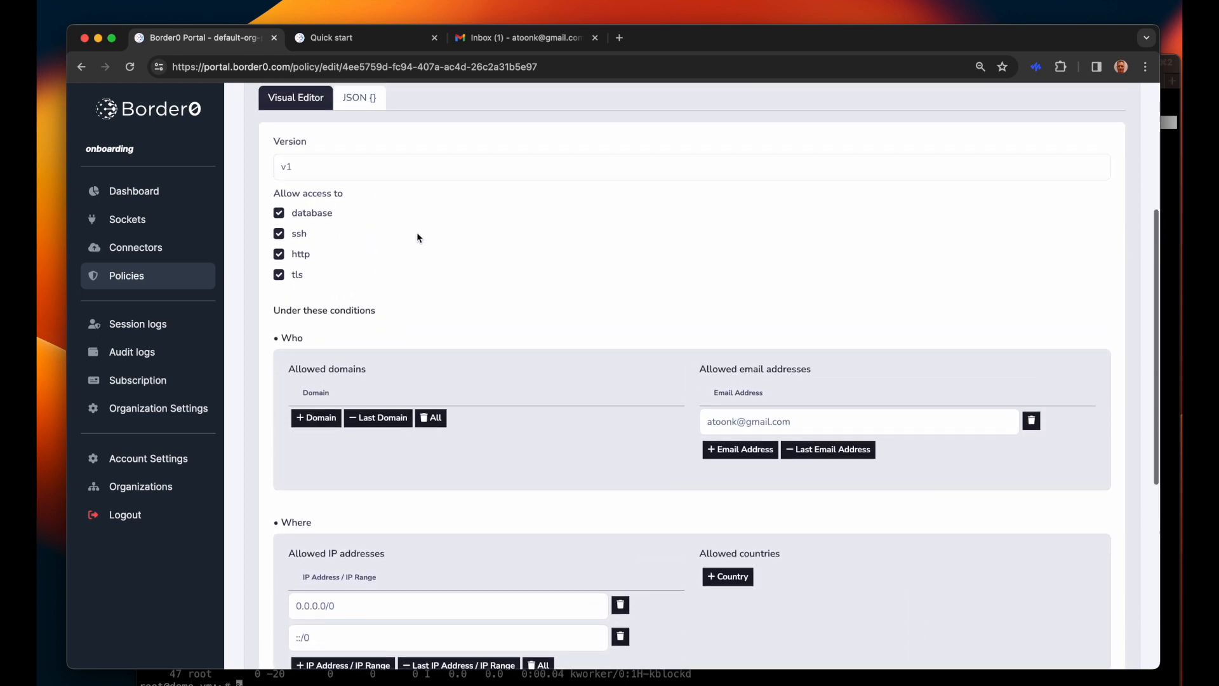
click(363, 174)
scroll(399, 254, down, 5)
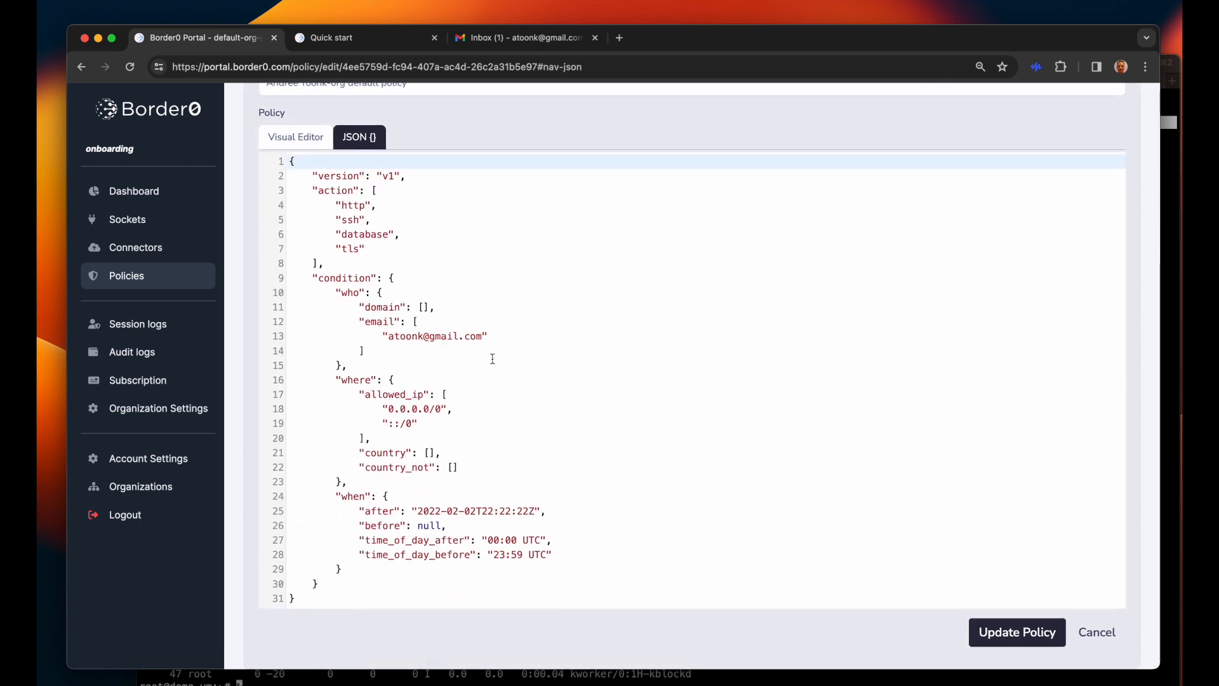
click(1001, 635)
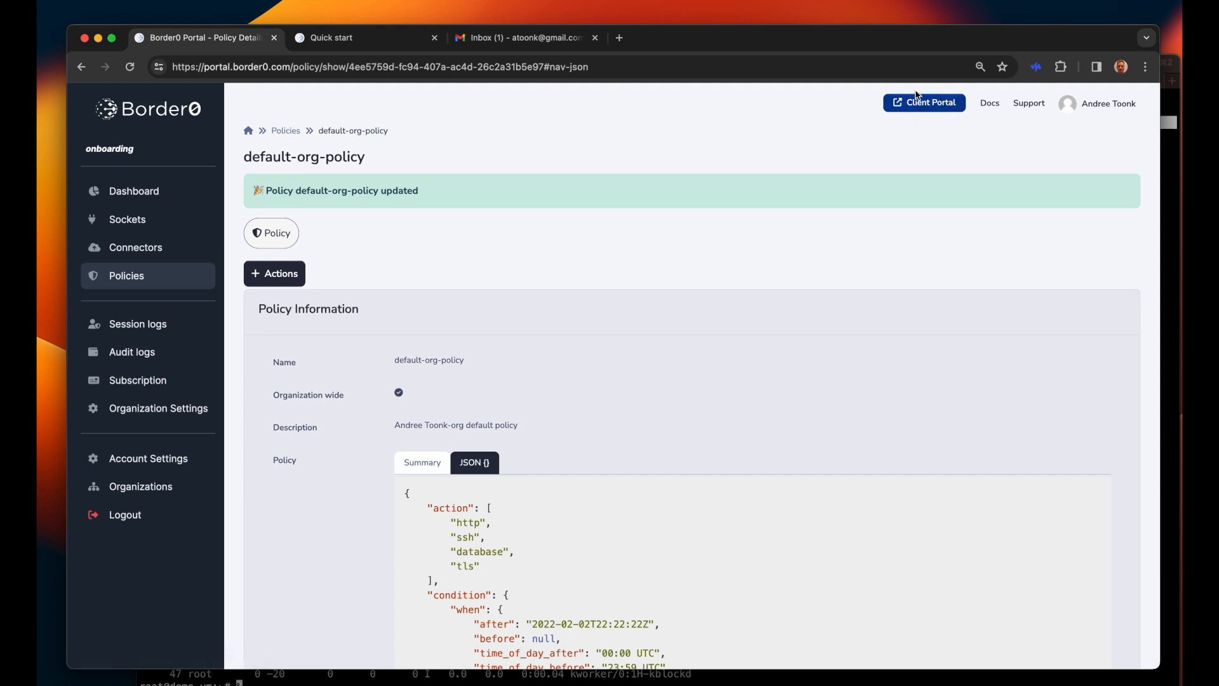
Step: Open the client portal, log in to the onboarding organization with the Gmail Google account, and authorize the Border0 Web Client
click(916, 108)
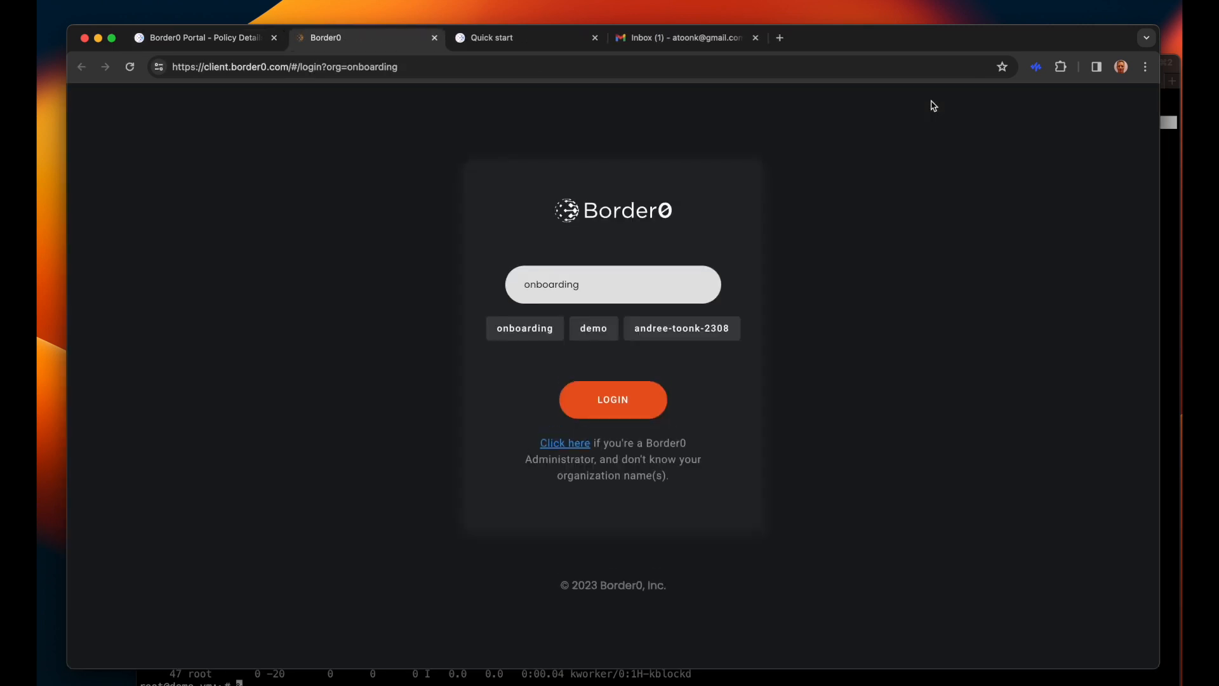
click(528, 329)
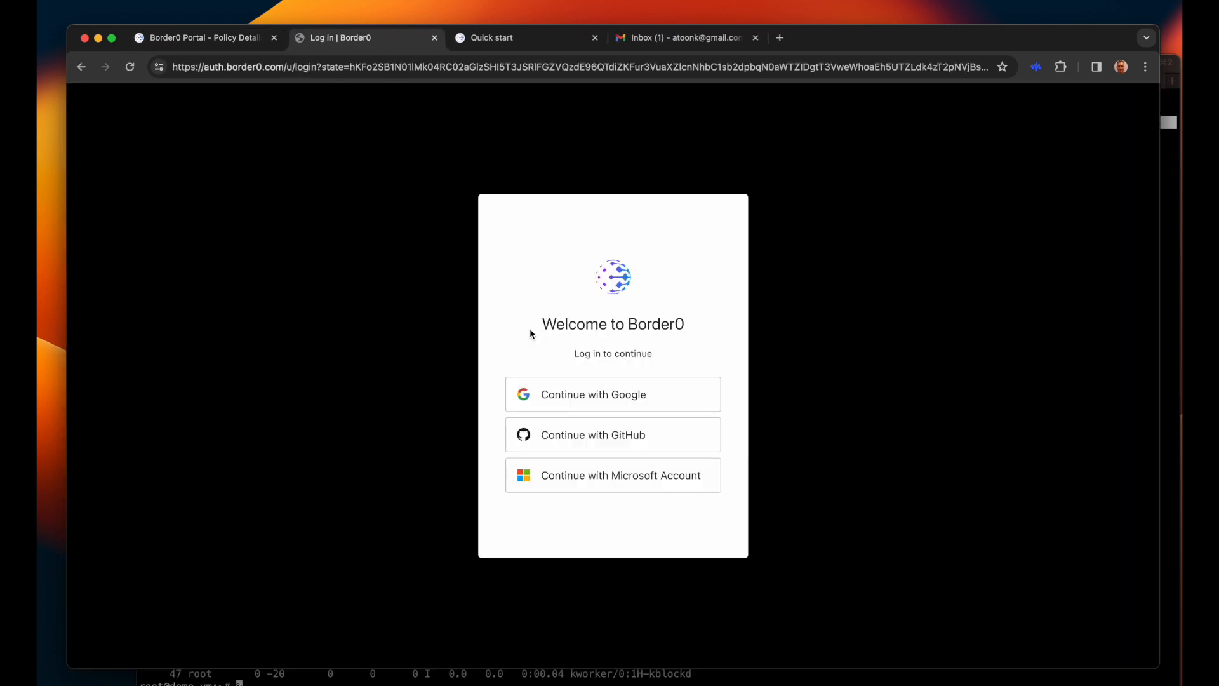
click(611, 397)
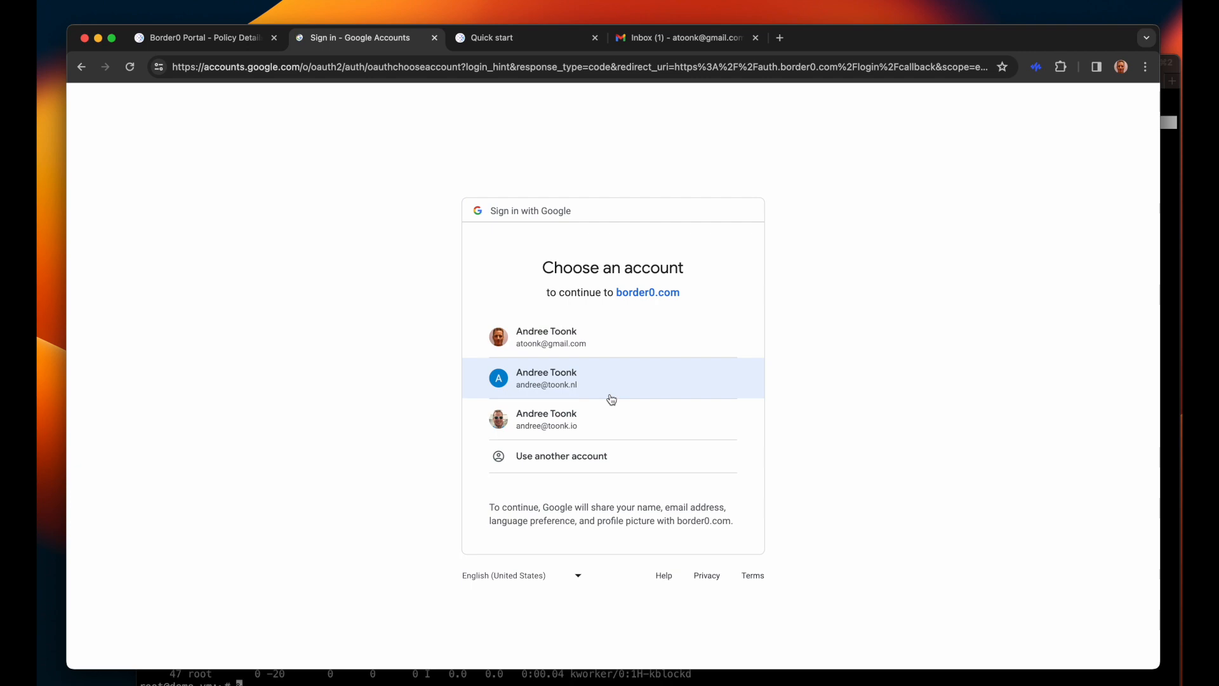
click(579, 342)
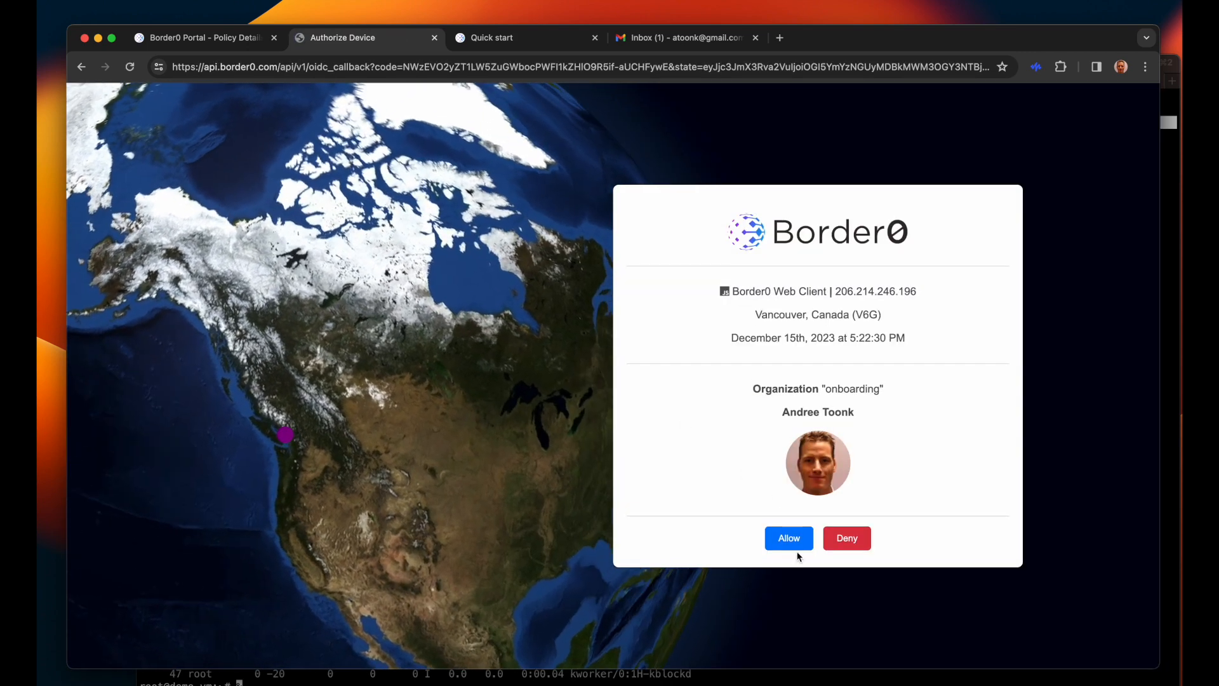
click(794, 546)
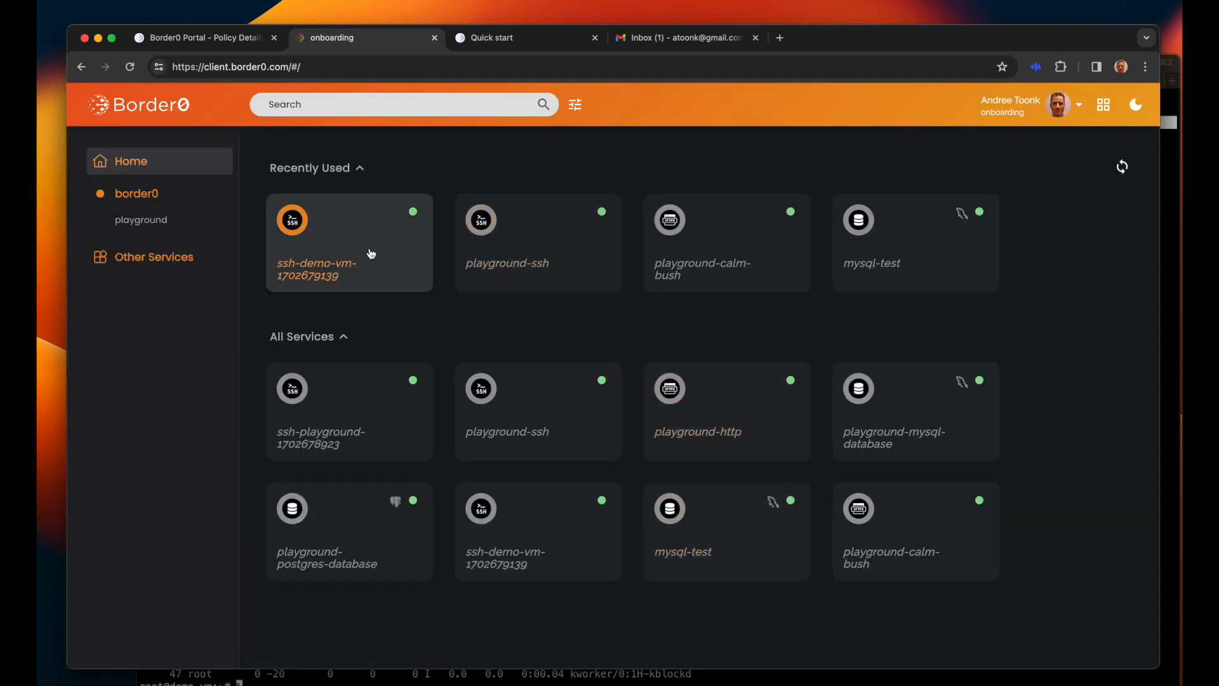
Step: Launch the playground-ssh, playground-calm-bush and mysql-test services from the client portal, and return to its service list
click(536, 261)
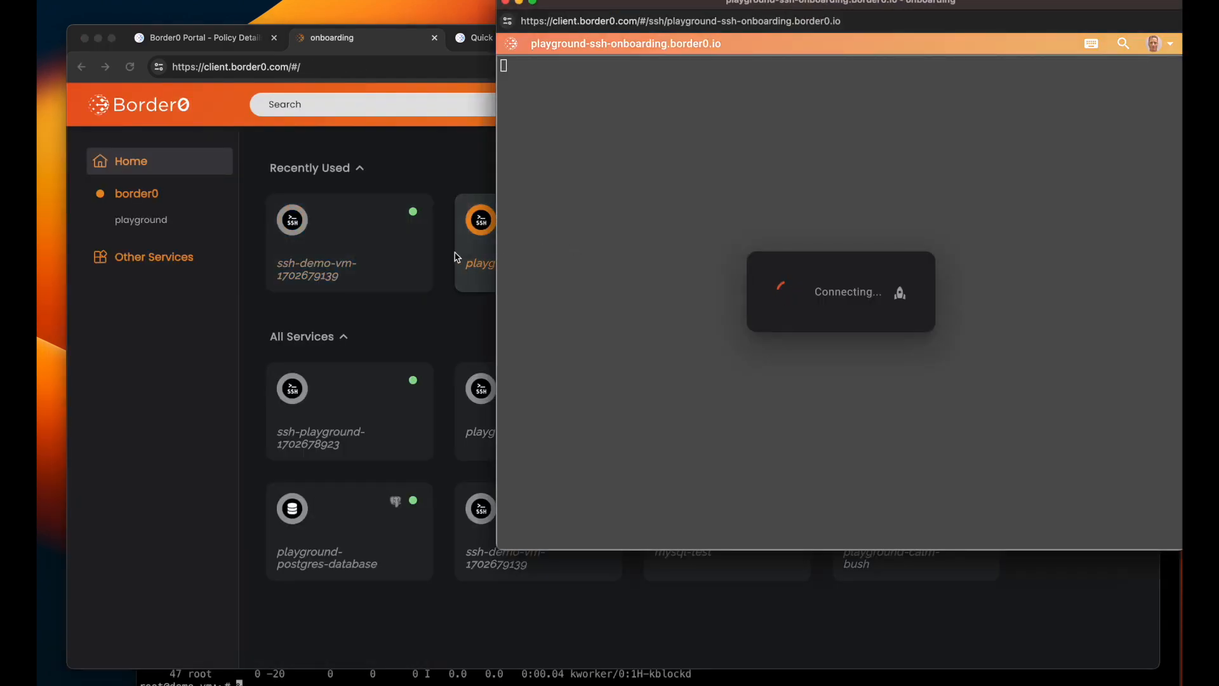
click(418, 154)
click(721, 264)
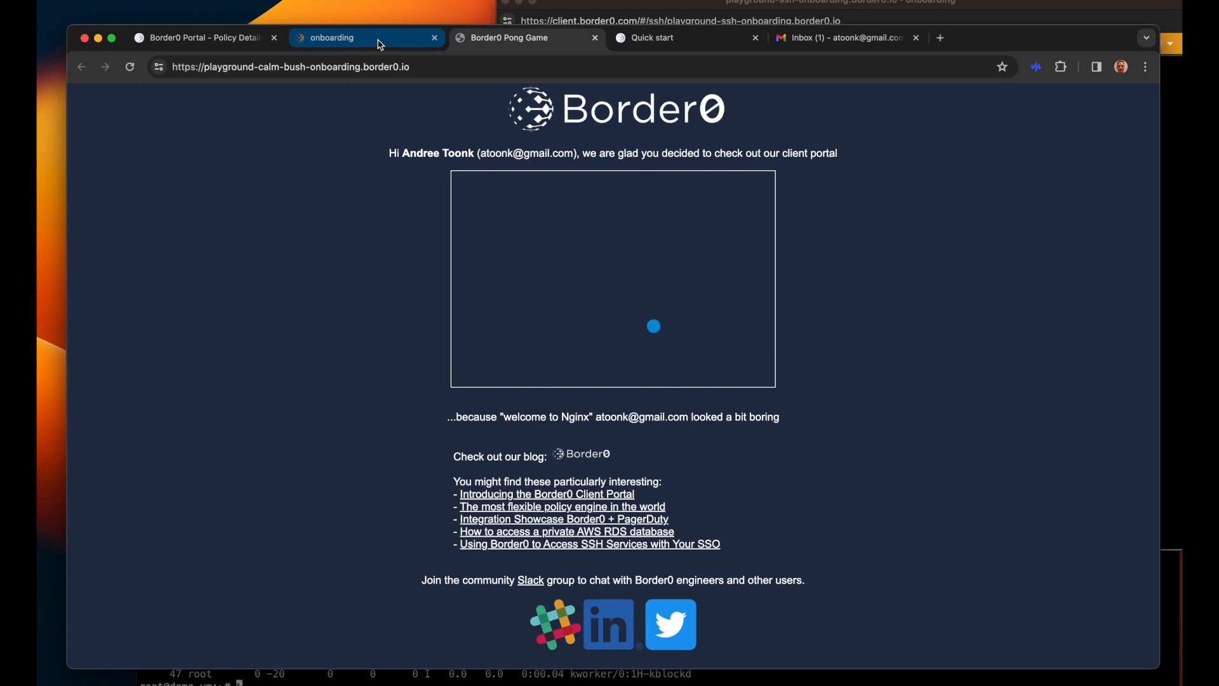
click(406, 39)
click(921, 261)
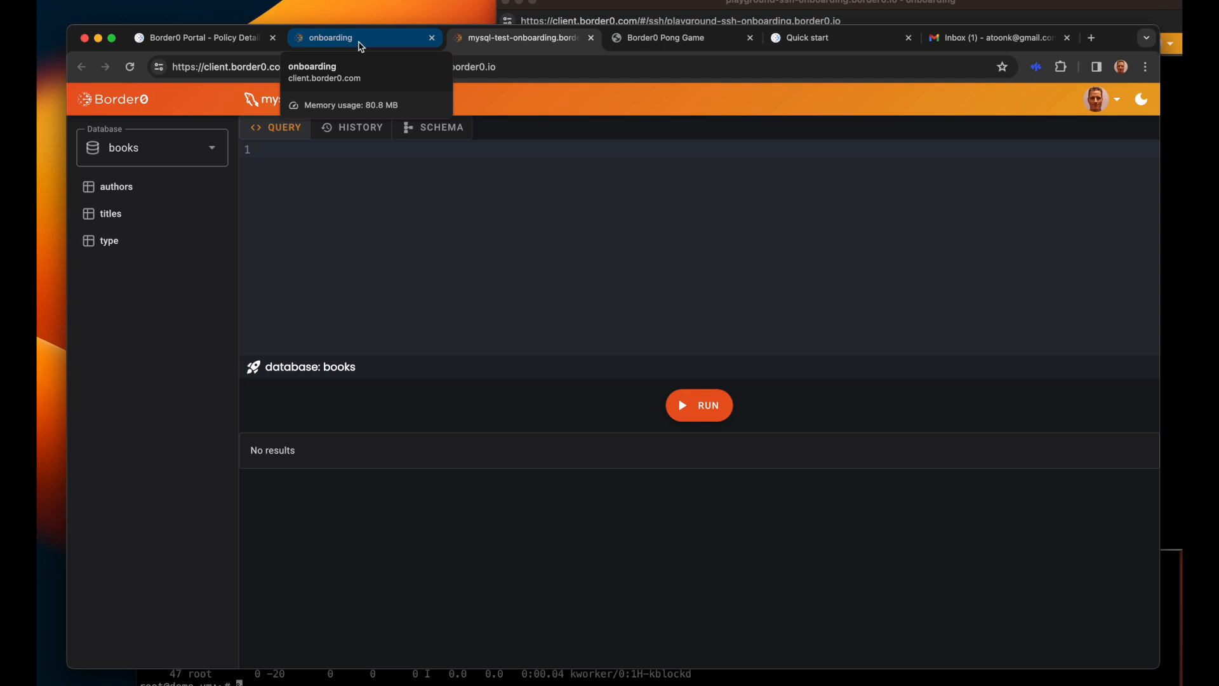
click(360, 39)
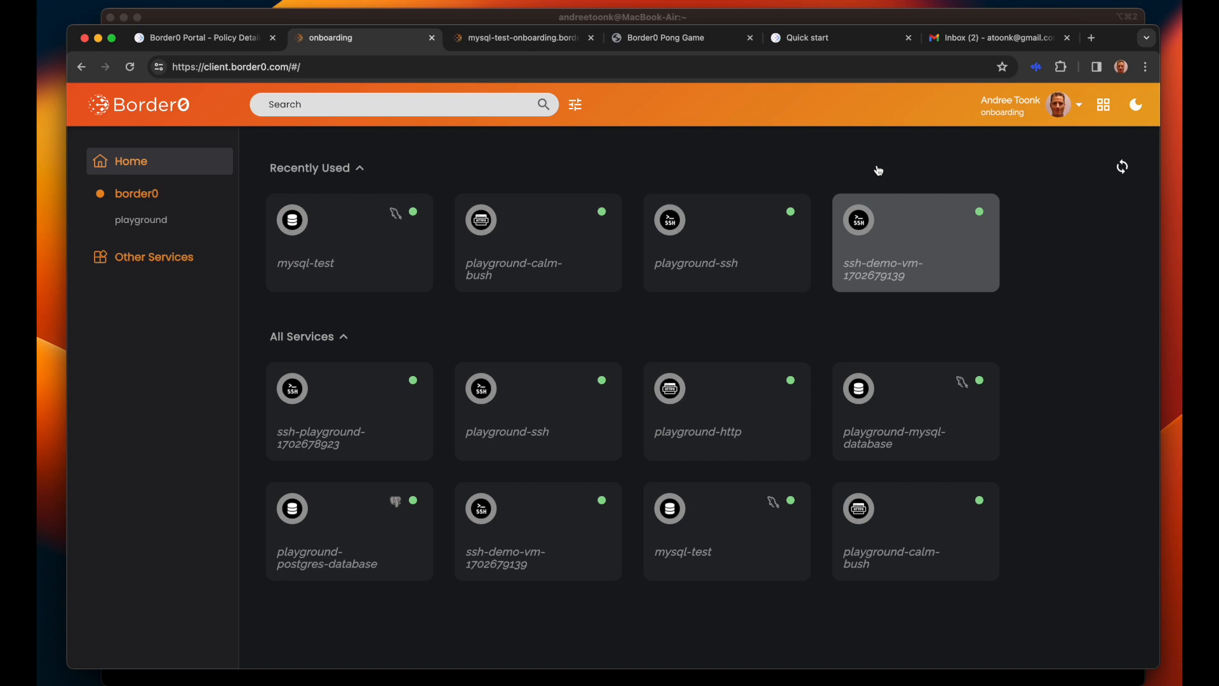
Step: Switch to the Border0 desktop app and filter its services by TLS, database and SSH before listing all again
key(super+Tab)
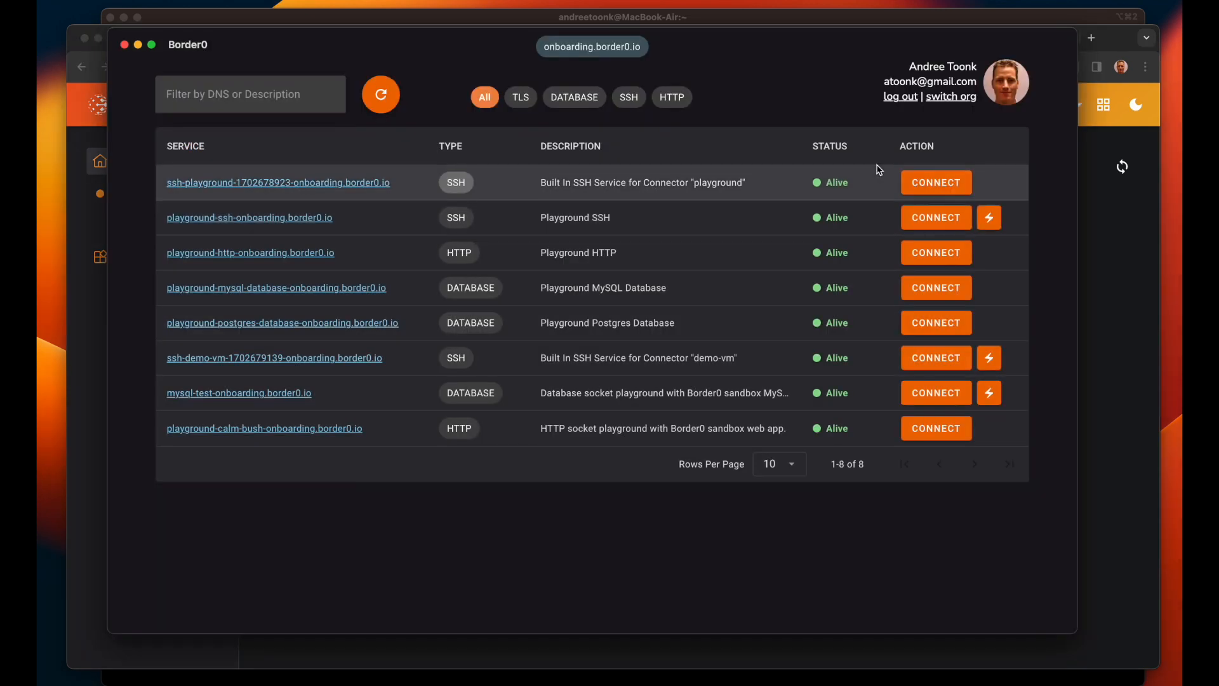
click(520, 97)
click(571, 99)
click(628, 97)
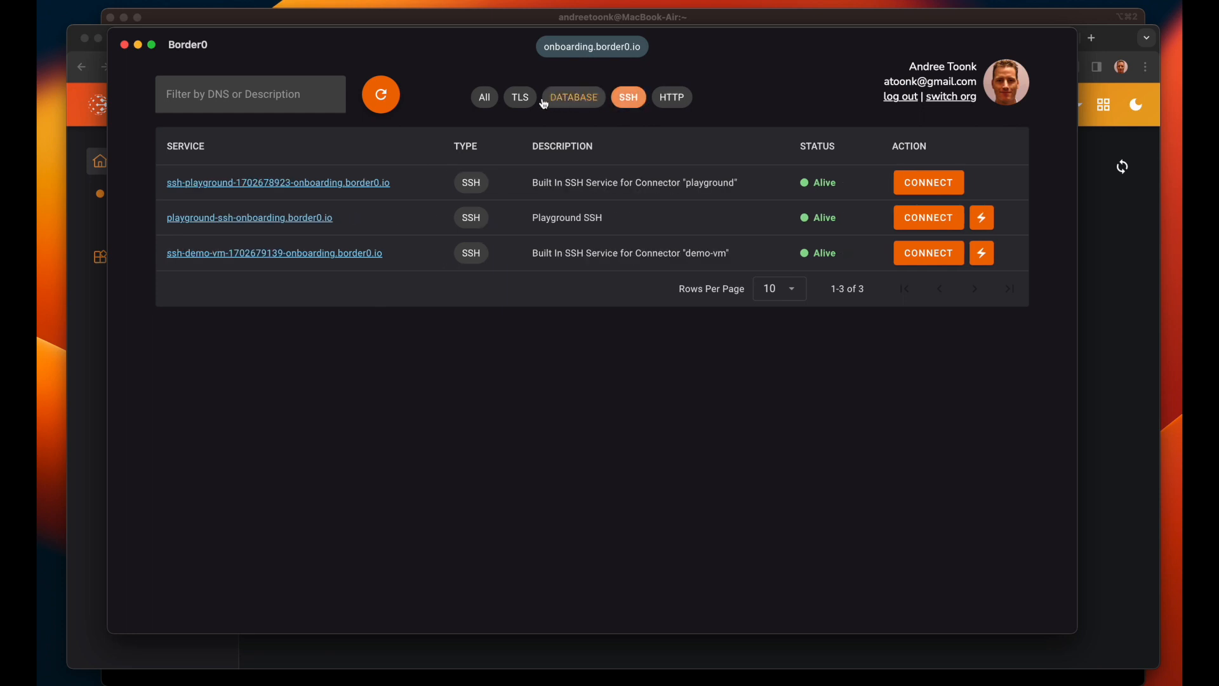
click(485, 97)
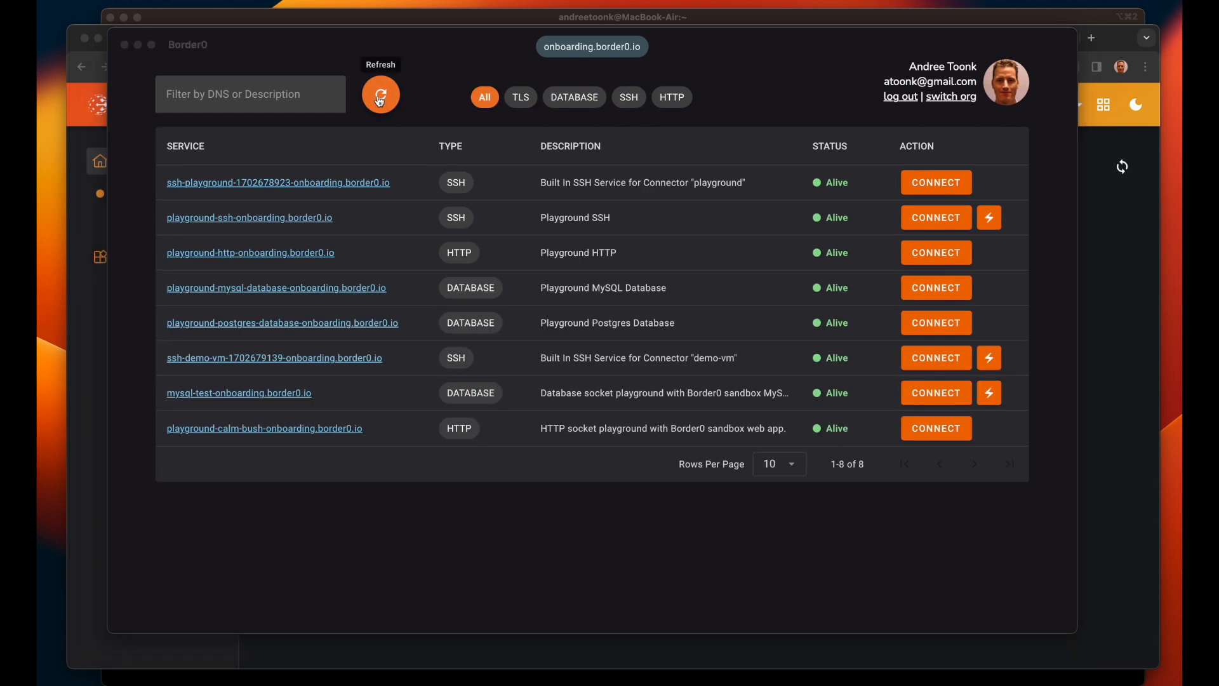
Step: Switch to the terminal, run border0 client login --org onboarding, and allow the macOS device in the browser
key(super+Tab)
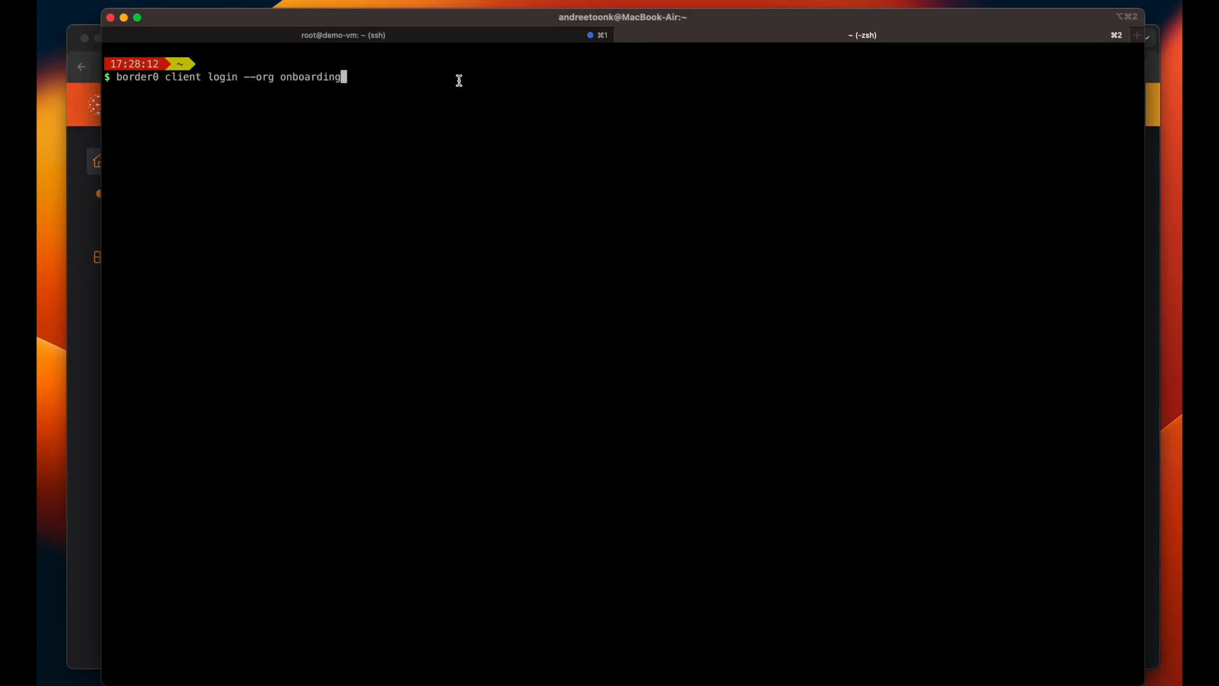
key(Return)
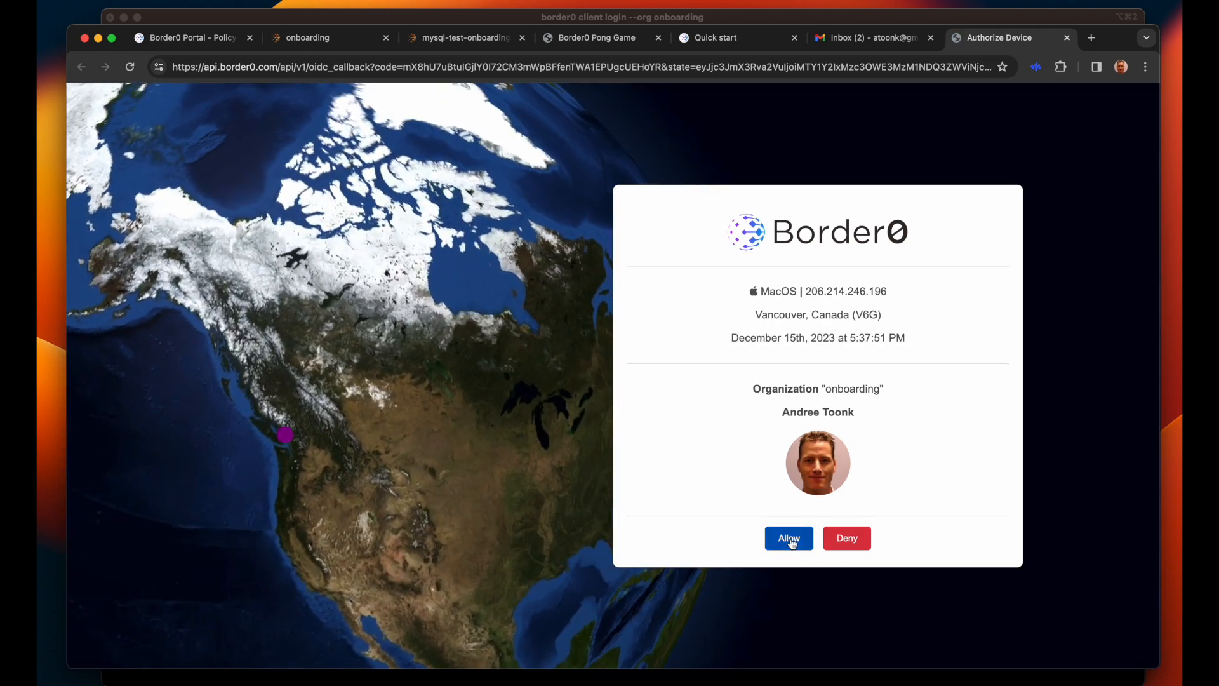
click(790, 540)
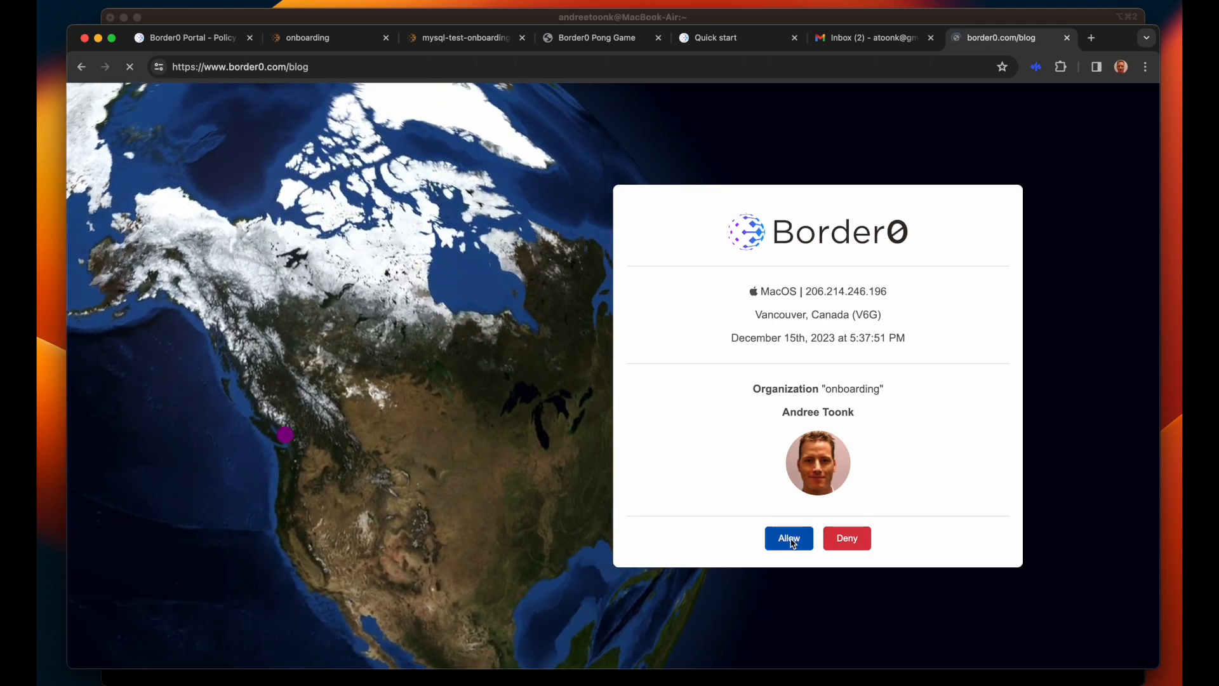
Step: Switch to the terminal, run border0 client db, and connect to mysql-test-onboarding.border0.io using the mysql client and the books schema
key(super+Tab)
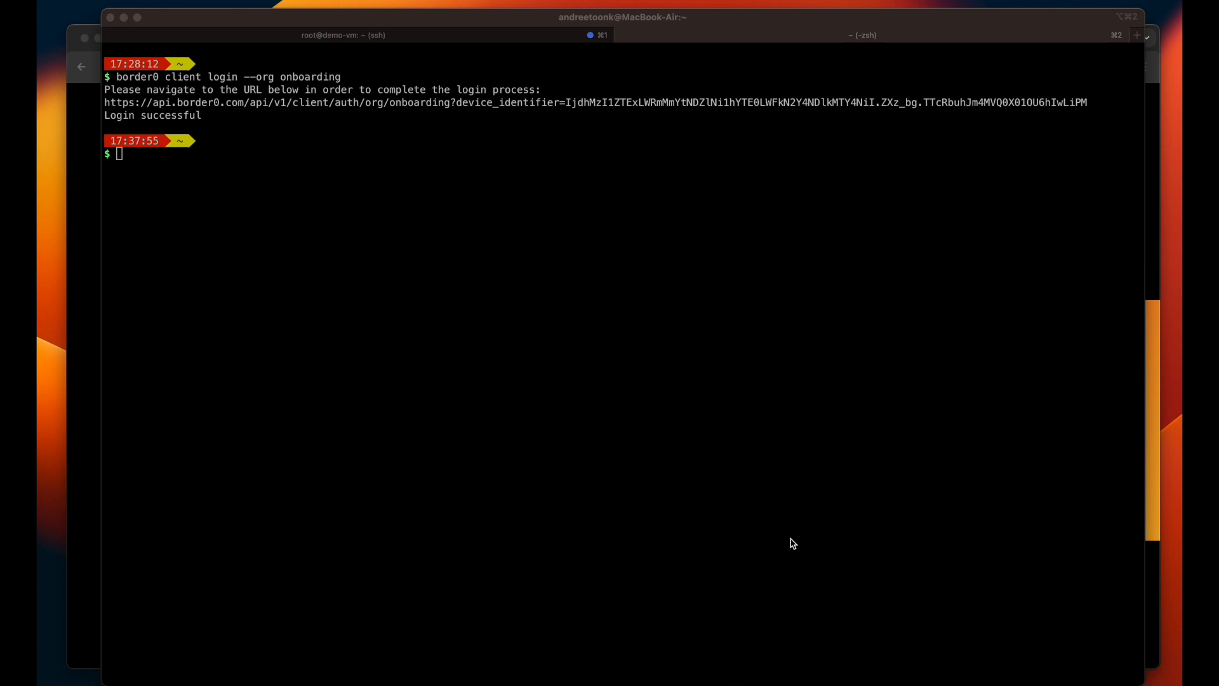
text(border0 client db)
key(Return)
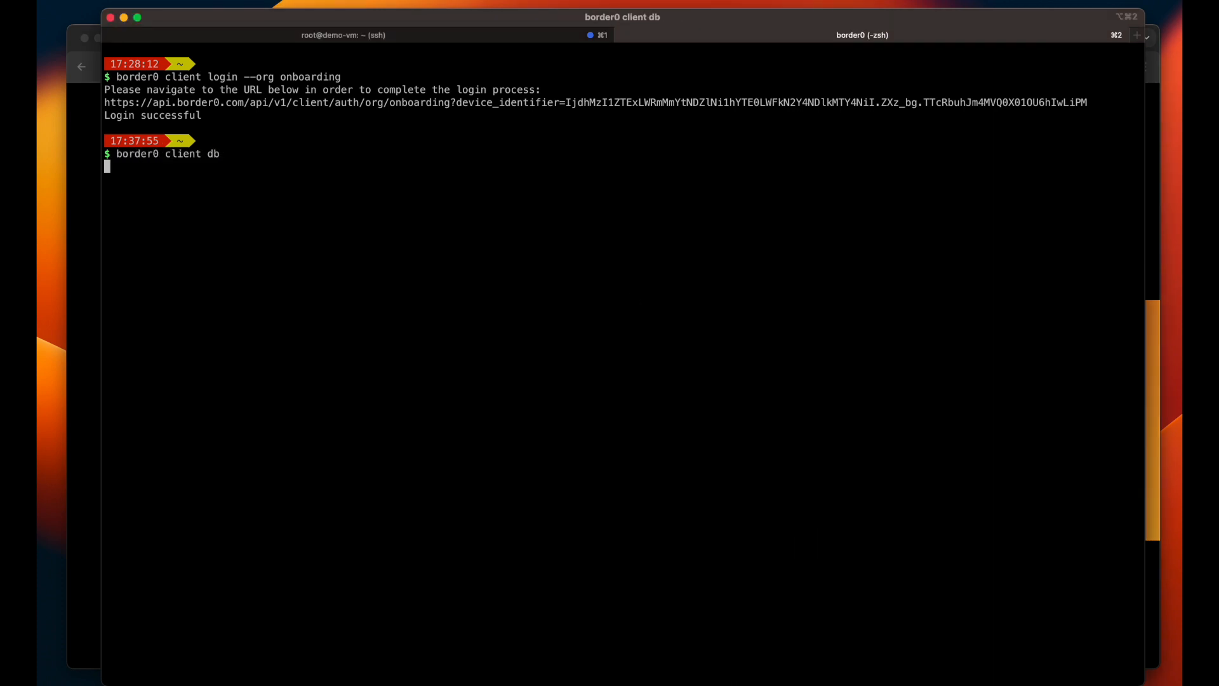
key(Down)
key(Down)
key(Return)
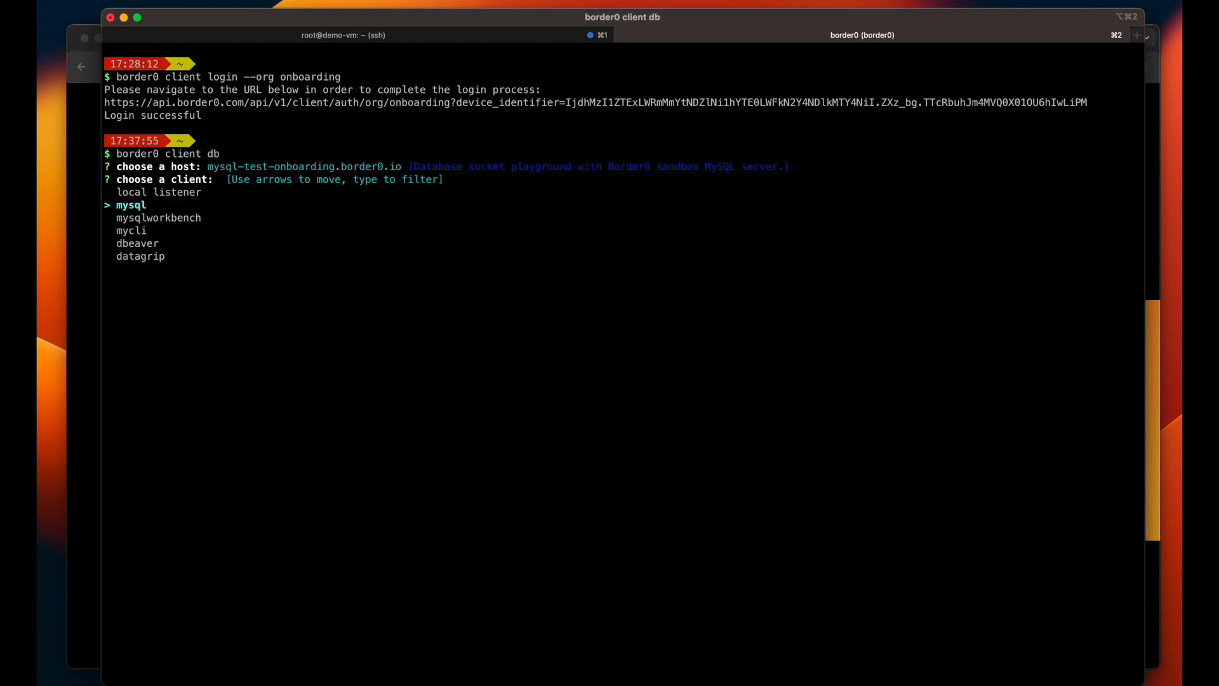
key(Return)
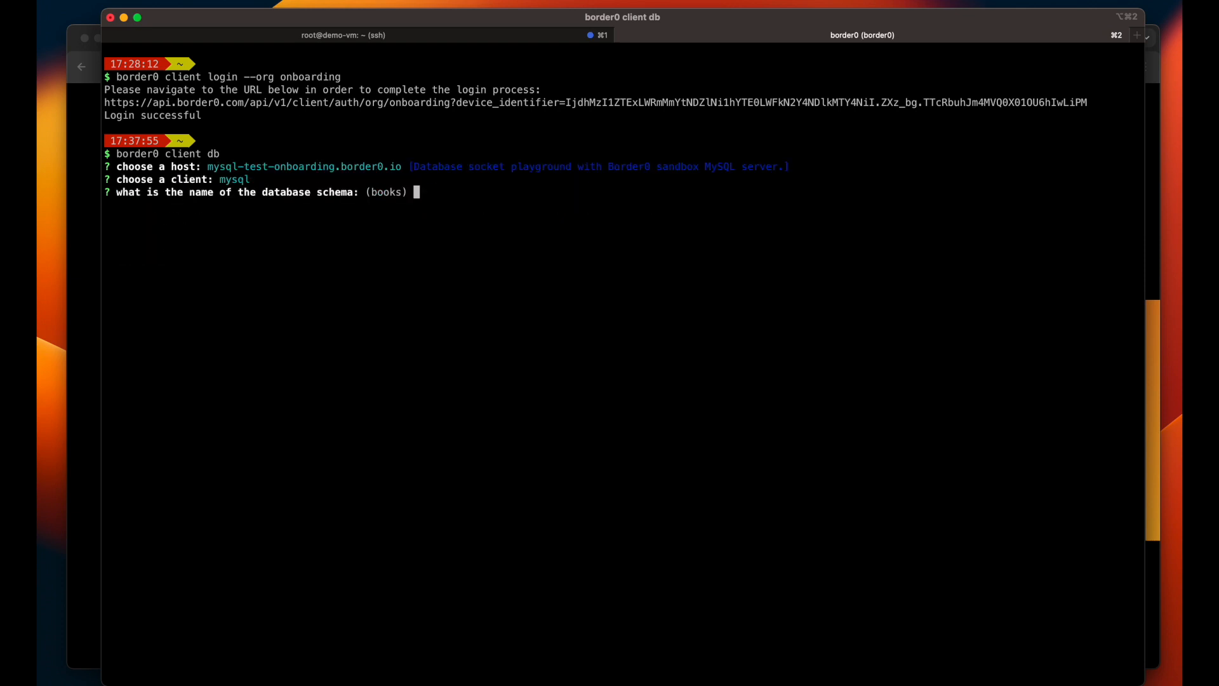
key(Return)
Step: List the tables of the books database and query all rows from the authors table
text(show tables;)
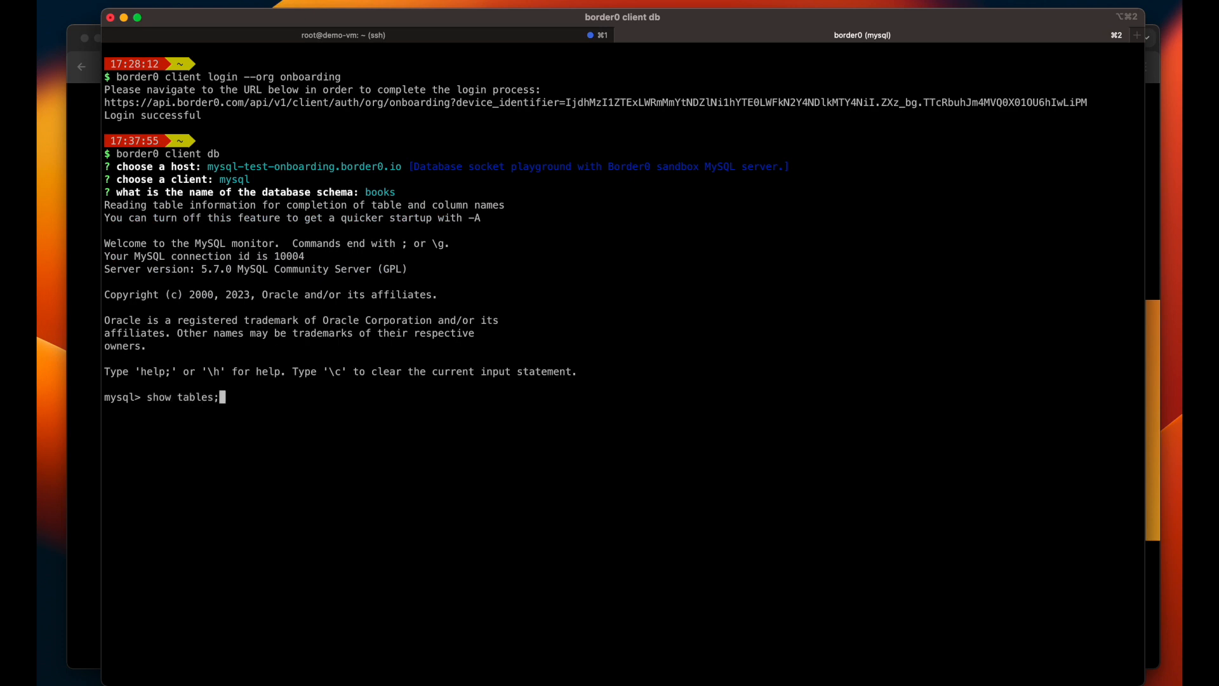
key(Return)
text(select * from authors;)
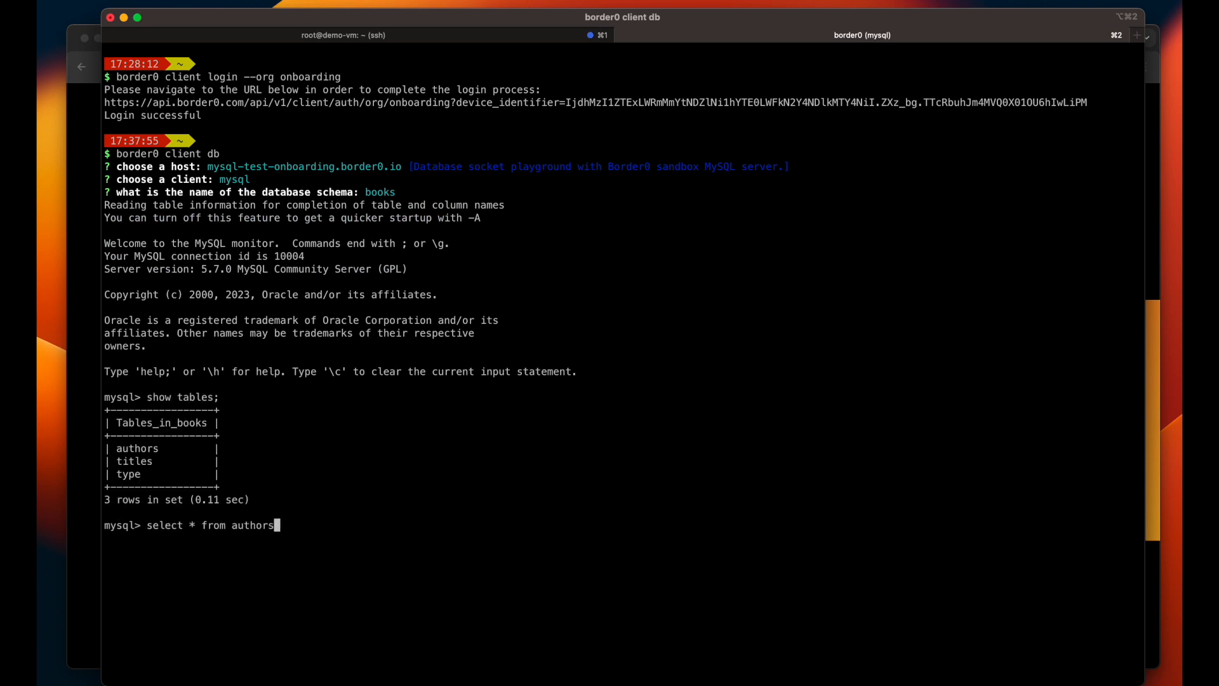
key(Return)
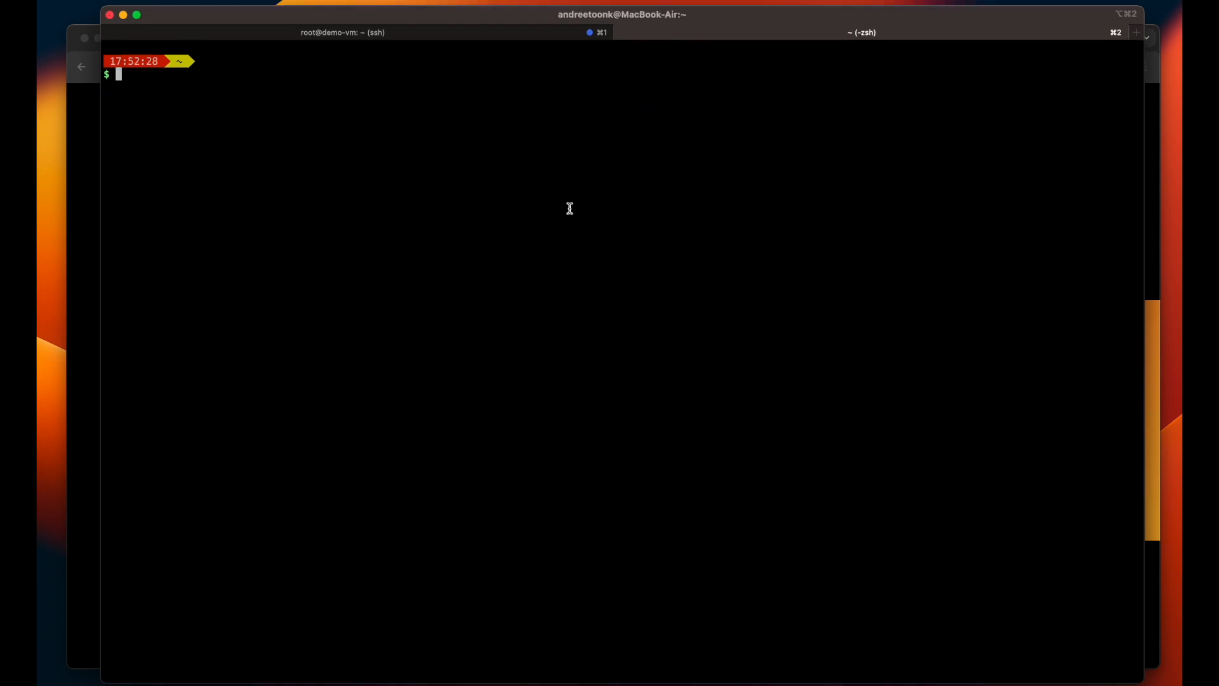
text(border0 client ssh)
key(Return)
key(Down)
key(Down)
key(Return)
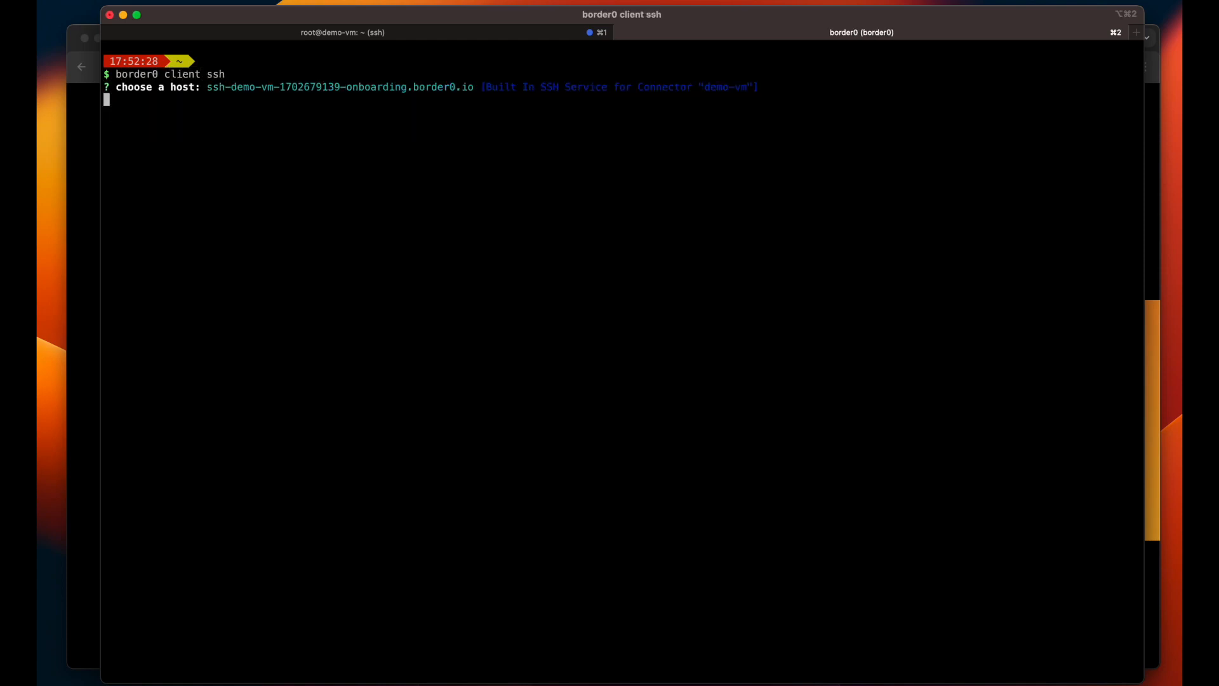
Step: Run ls and w in the SSH session to list its files and logged-in users
text(ls)
key(Return)
text(w)
key(Return)
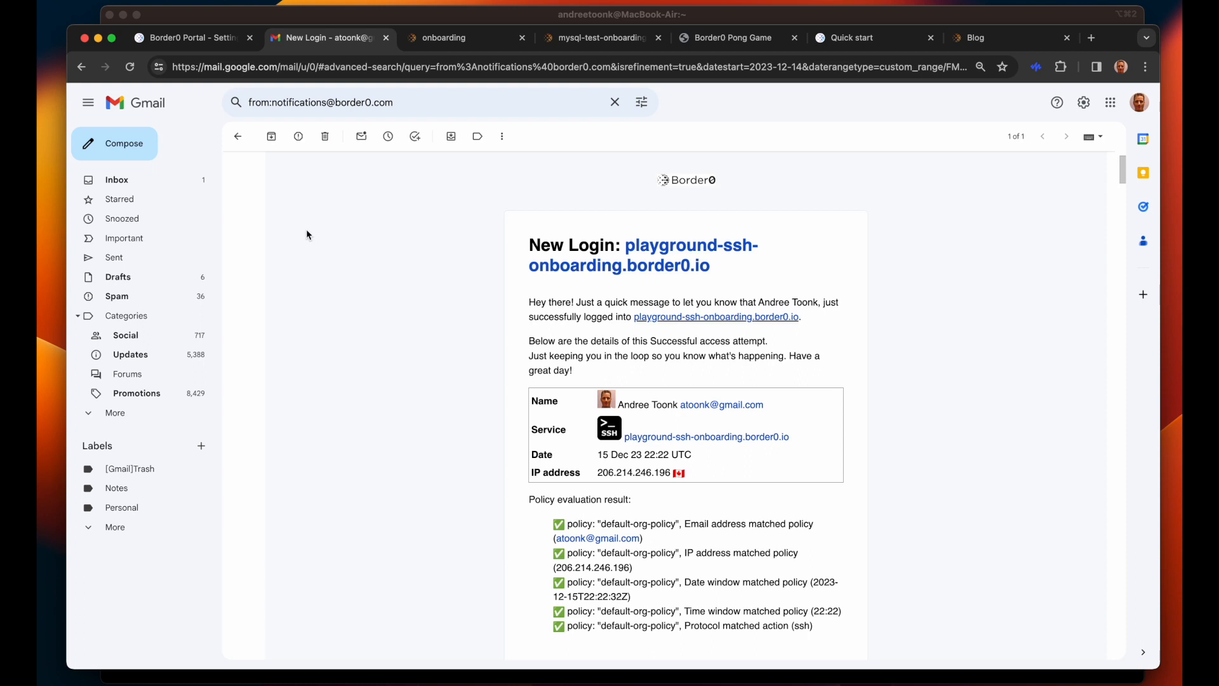
Step: Switch to the Border0 portal's notification settings, open default-email-notification for editing, and review its New sessions event option and email recipients
click(202, 39)
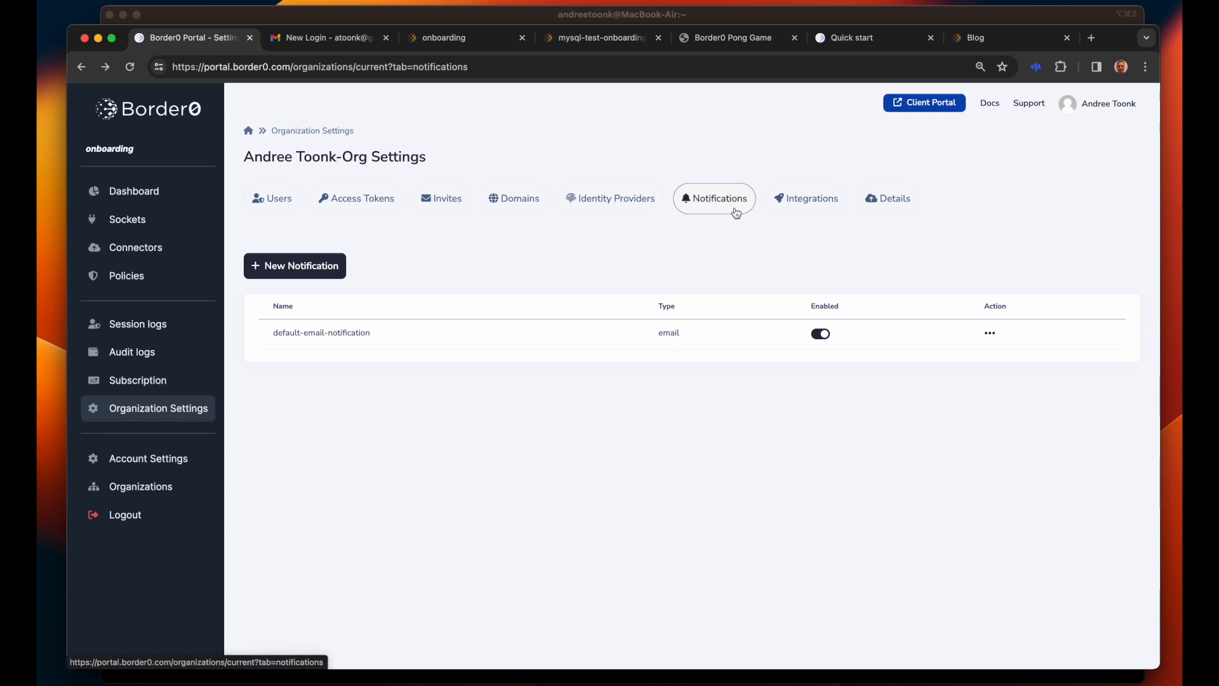
click(992, 338)
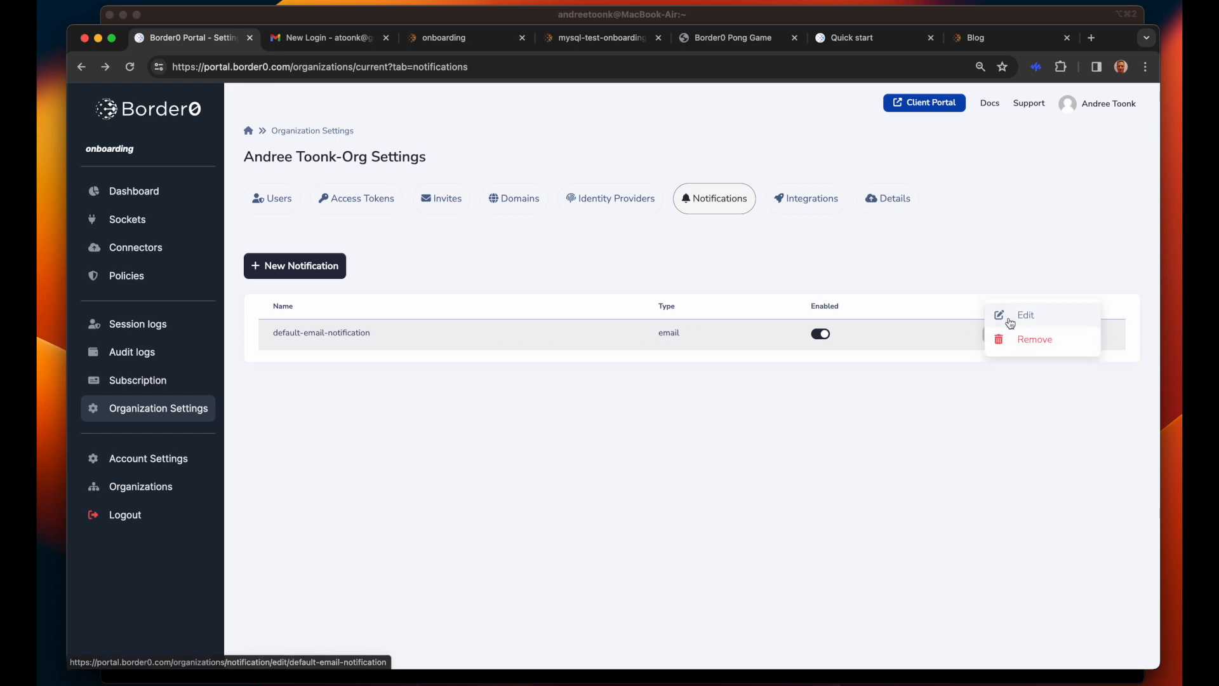
click(1010, 323)
scroll(635, 476, down, 2)
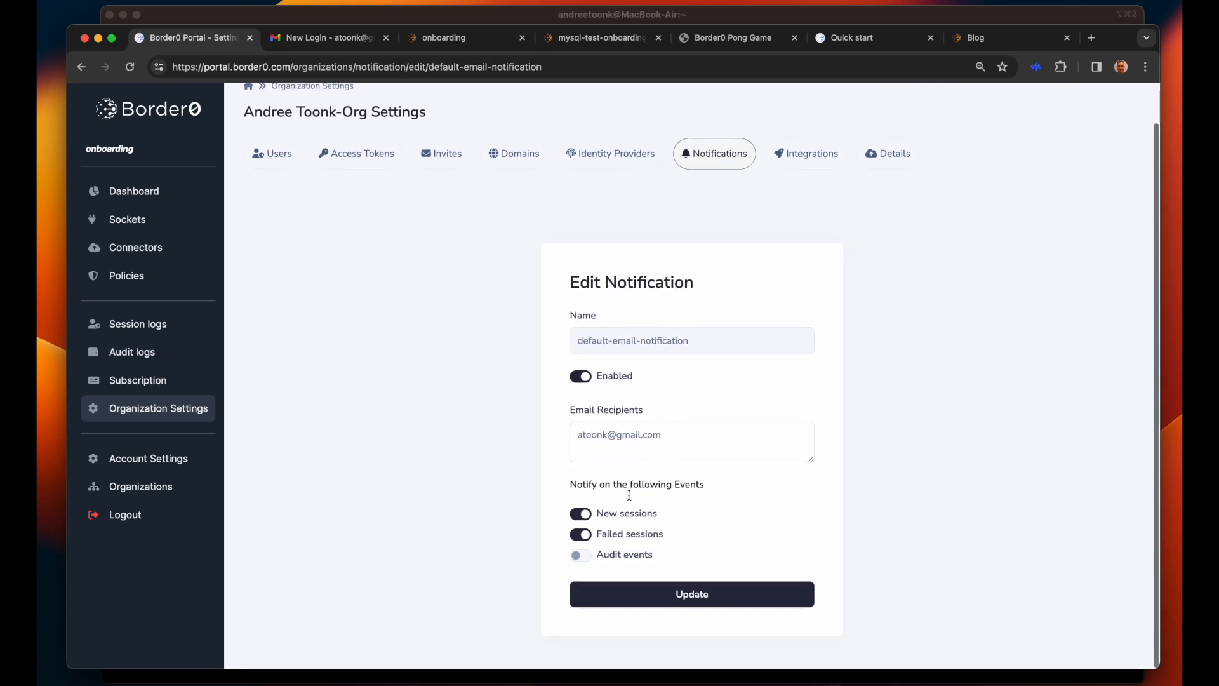
click(579, 517)
click(579, 517)
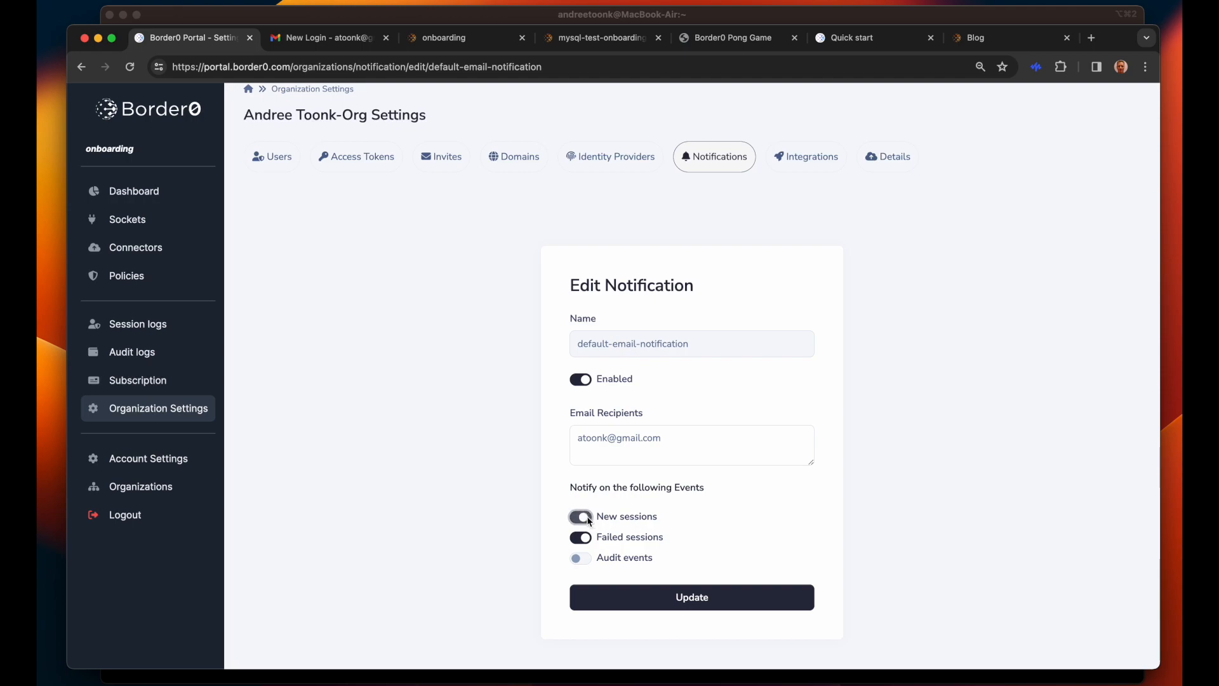
click(616, 449)
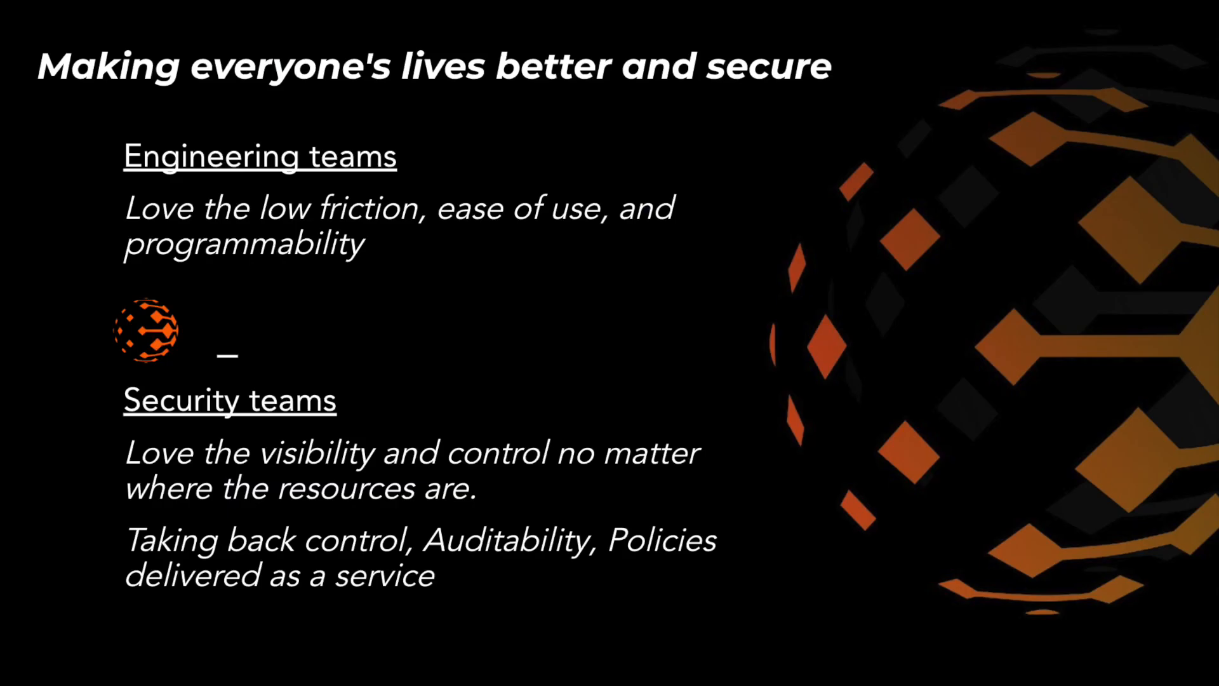